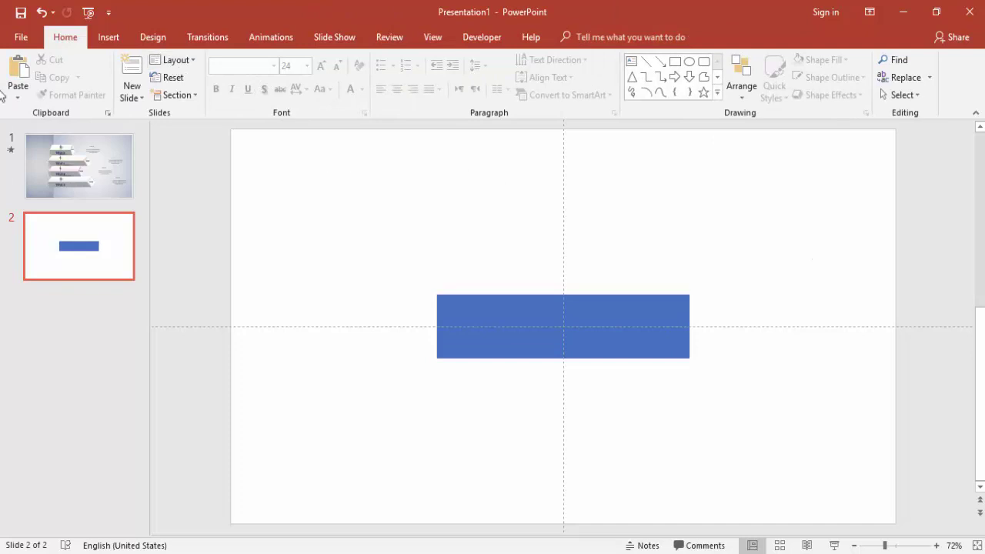
# Draw a diamond at the blue rectangle's left end, sized to the rectangle's height.
pyautogui.click(109, 36)
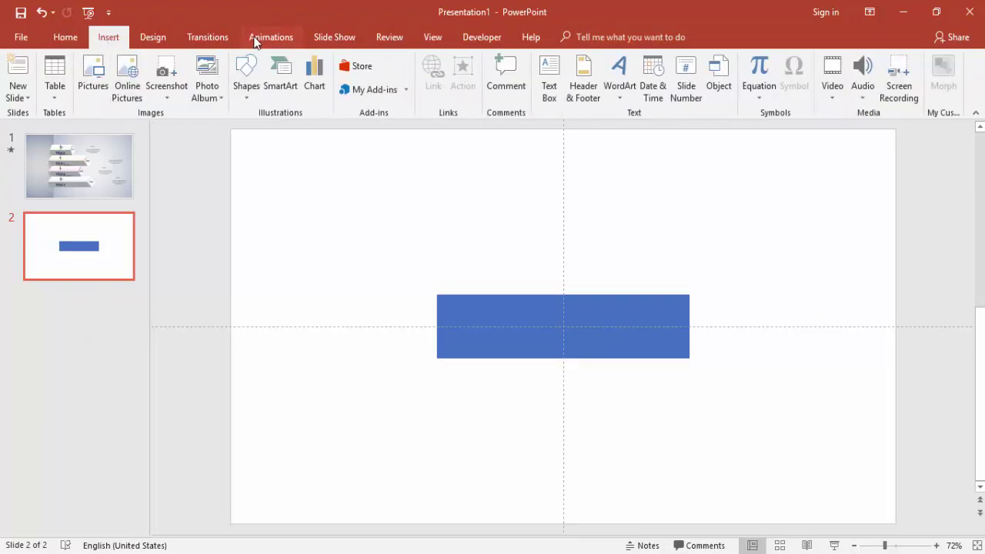
pyautogui.click(247, 91)
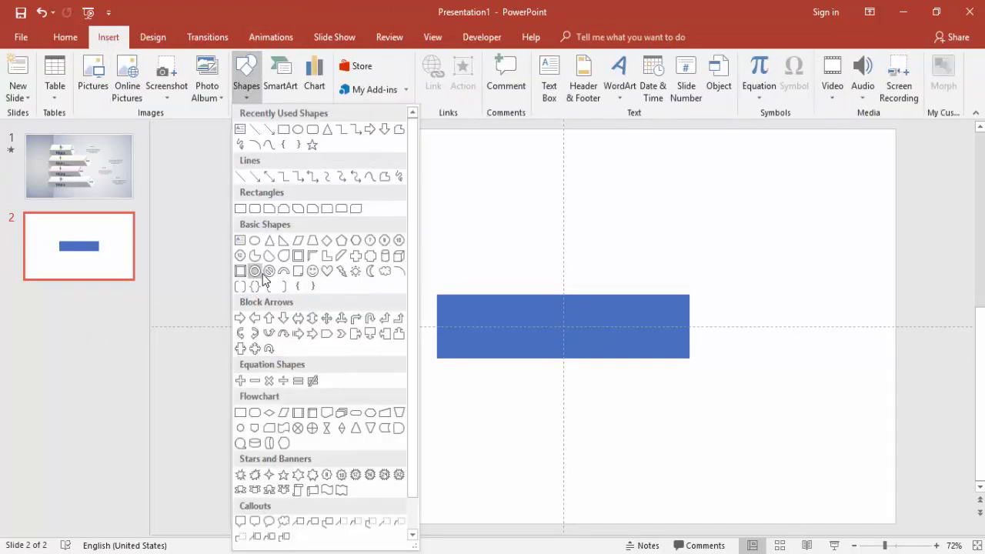
pyautogui.click(327, 241)
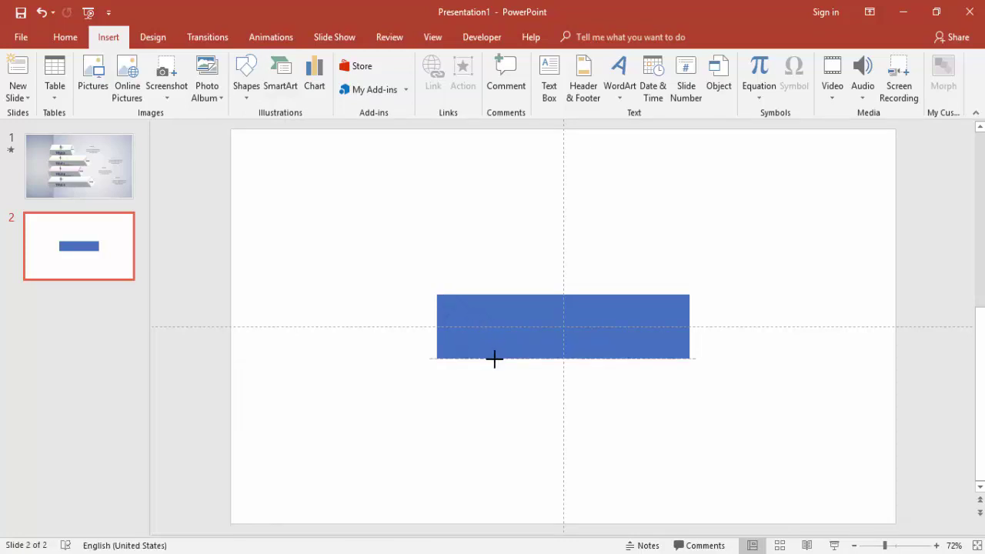
pyautogui.moveTo(494, 359); pyautogui.dragTo(436, 294)
pyautogui.moveTo(476, 330)
pyautogui.mouseDown()
pyautogui.moveTo(409, 325)
pyautogui.moveTo(446, 326)
pyautogui.mouseUp()
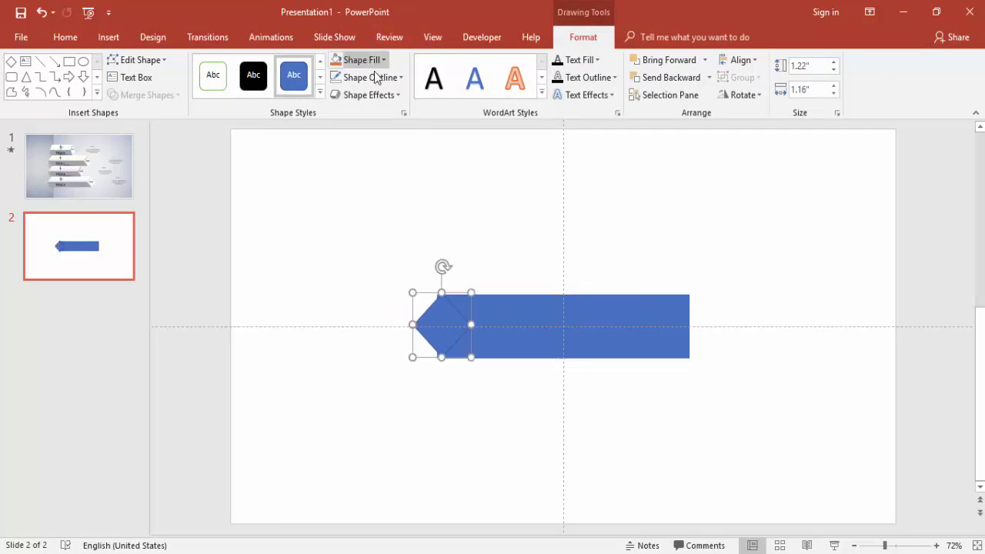
# Give the diamond no outline and a light blue fill.
pyautogui.click(375, 78)
pyautogui.click(372, 213)
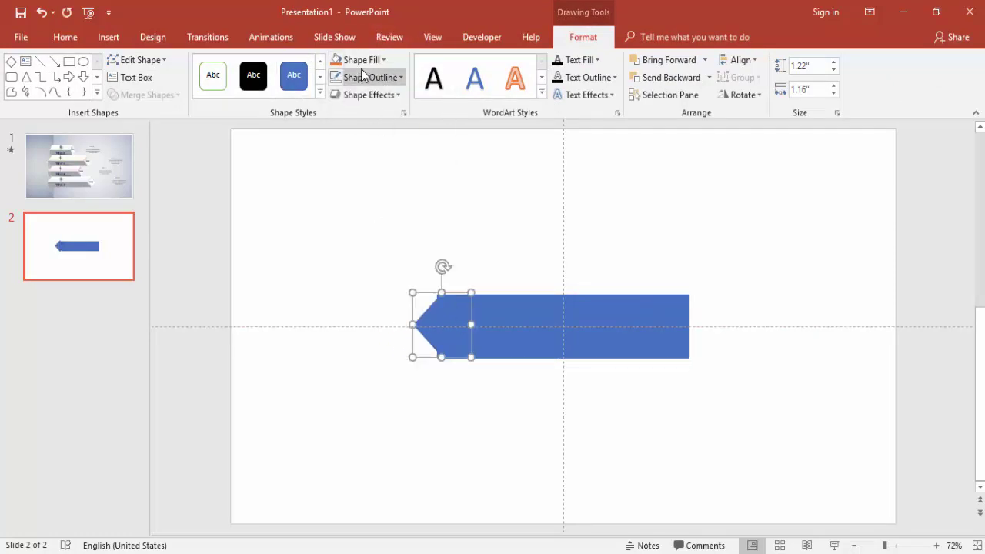
pyautogui.click(362, 60)
pyautogui.click(409, 179)
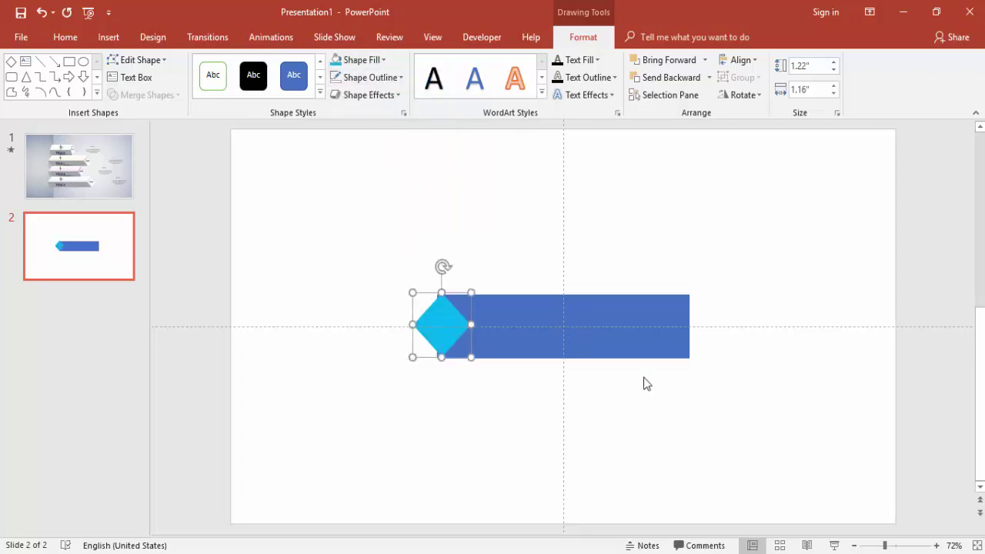
# Place a spare copy of the diamond at the upper left, then select the rectangle with the diamond.
pyautogui.click(916, 545)
pyautogui.moveTo(601, 316); pyautogui.dragTo(281, 206)
pyautogui.click(673, 379)
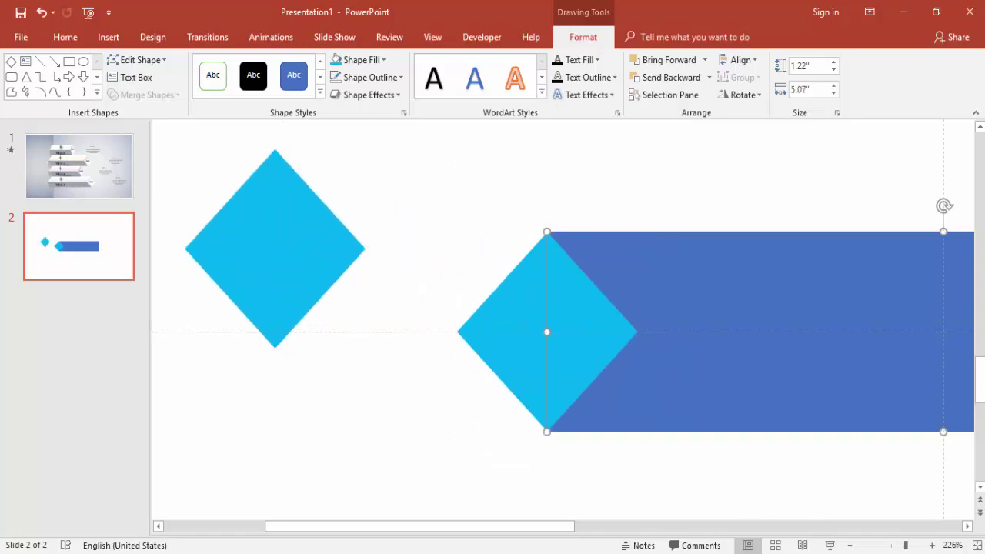
pyautogui.moveTo(906, 546); pyautogui.dragTo(891, 547)
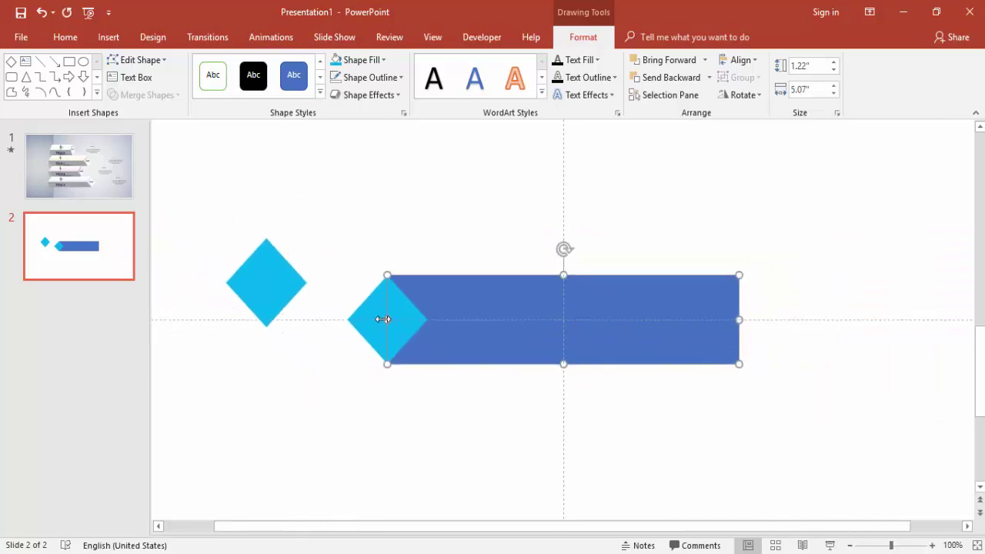
pyautogui.keyDown('shift'); pyautogui.click(357, 316); pyautogui.keyUp('shift')
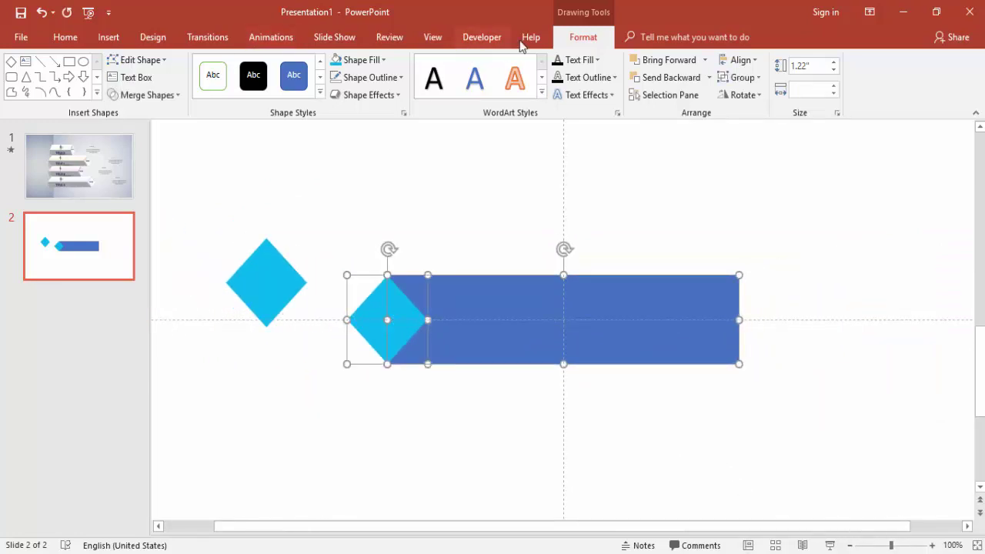
# Union the diamond and rectangle into one bar with a pointed left end.
pyautogui.click(146, 94)
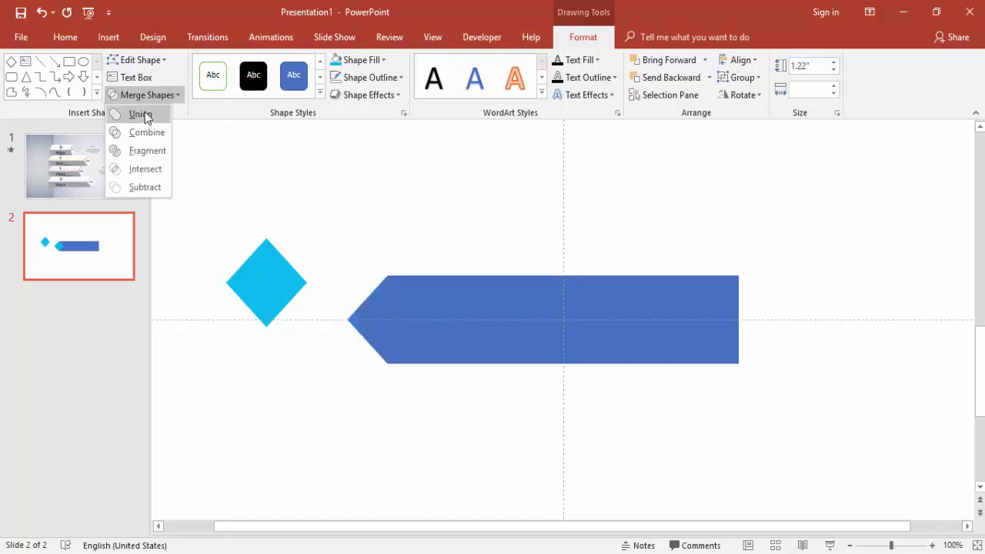
pyautogui.click(140, 114)
pyautogui.click(421, 216)
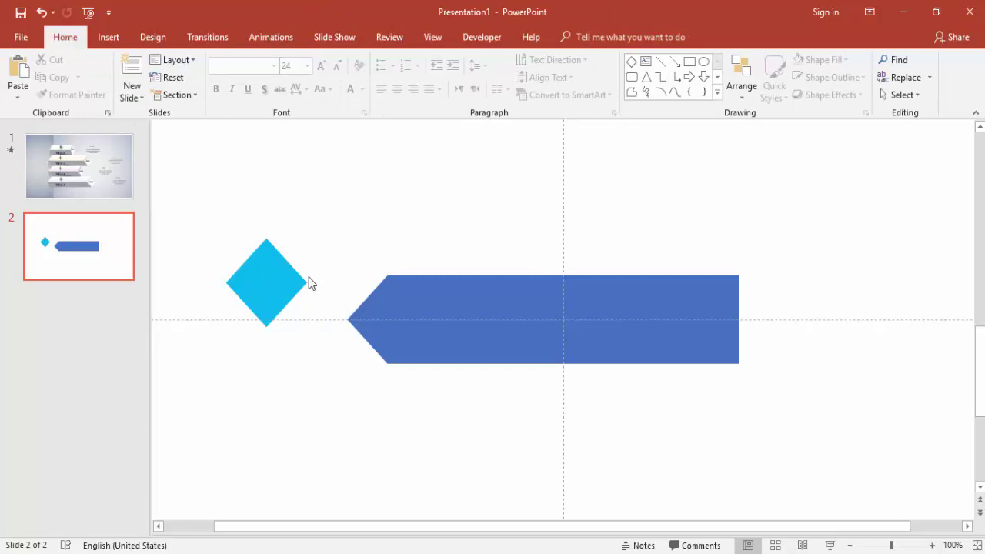
# Copy the spare diamond onto the bar's right end and subtract it to cut a notch.
pyautogui.click(285, 277)
pyautogui.moveTo(283, 280); pyautogui.dragTo(743, 310)
pyautogui.click(823, 301)
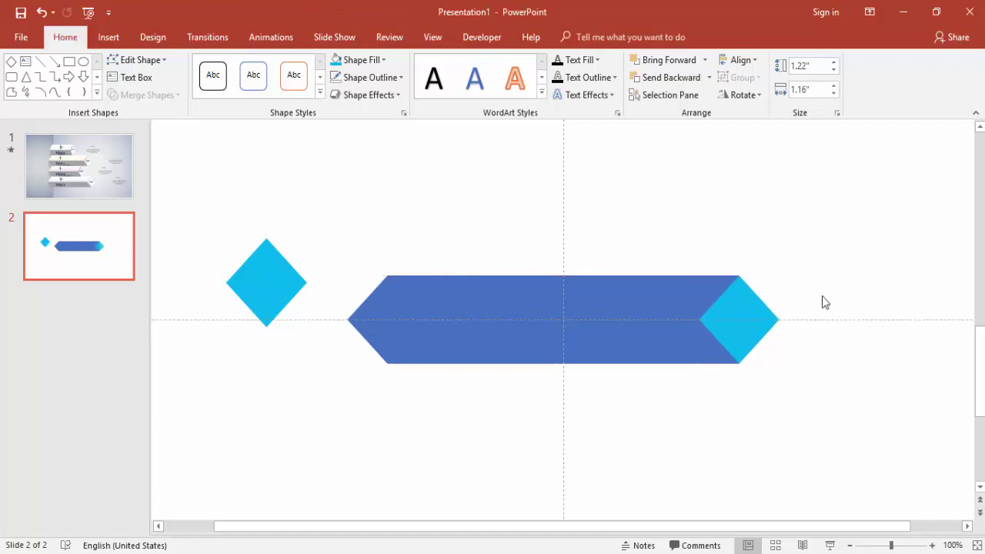
pyautogui.click(645, 310)
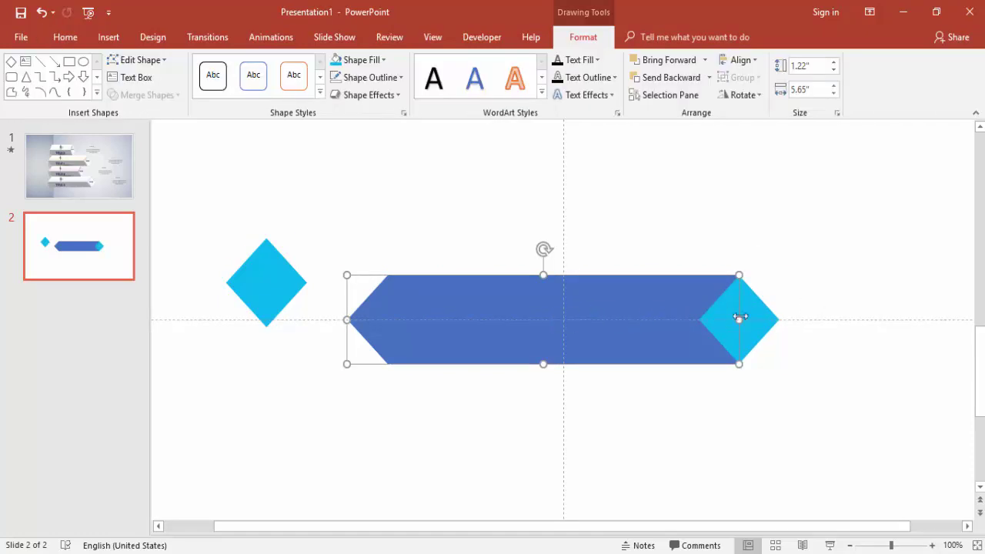
pyautogui.keyDown('shift'); pyautogui.click(763, 310); pyautogui.keyUp('shift')
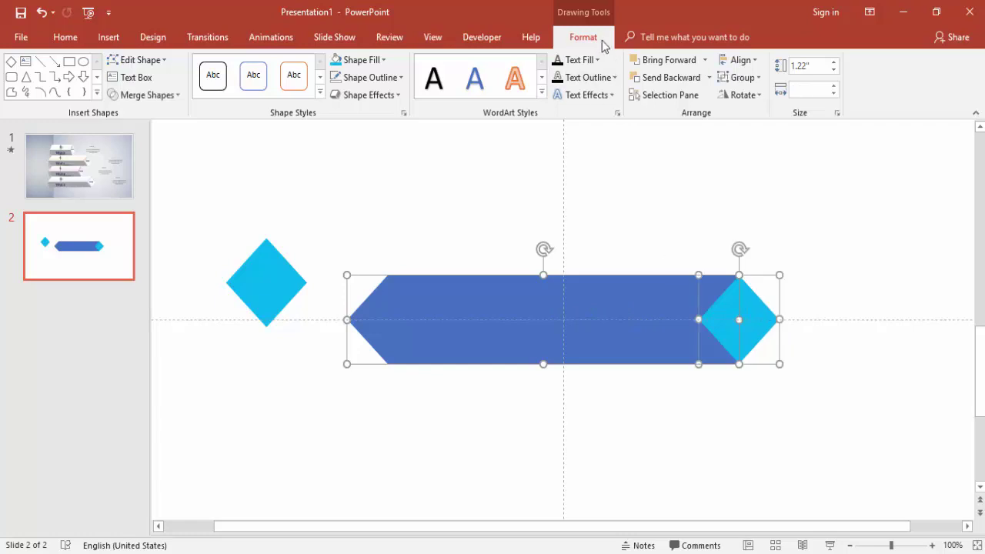
pyautogui.click(161, 102)
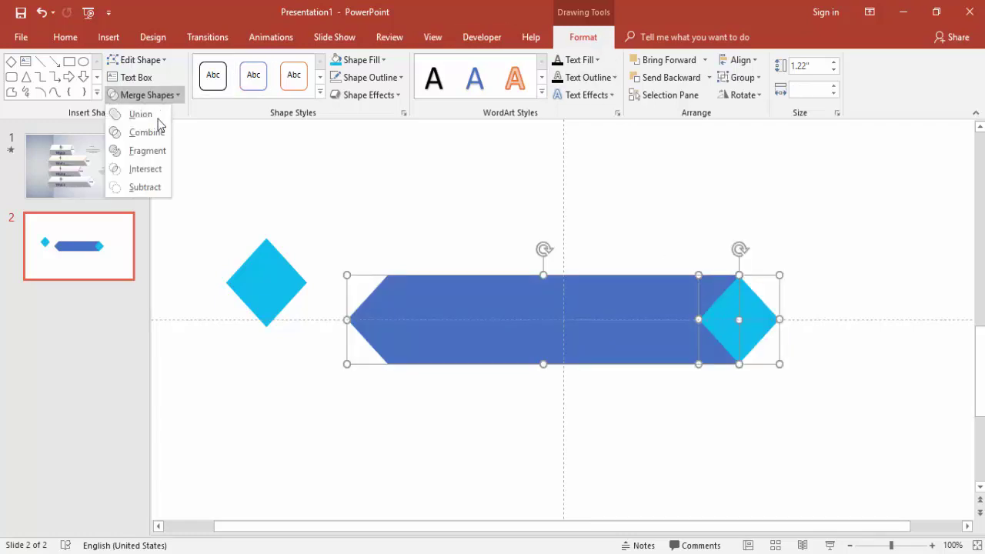
pyautogui.click(160, 187)
pyautogui.click(623, 246)
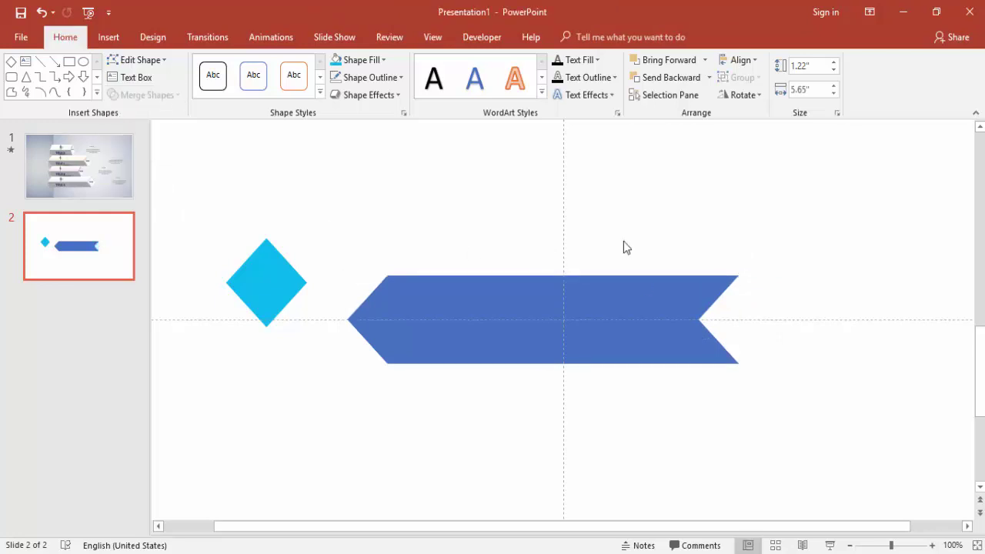
pyautogui.click(499, 294)
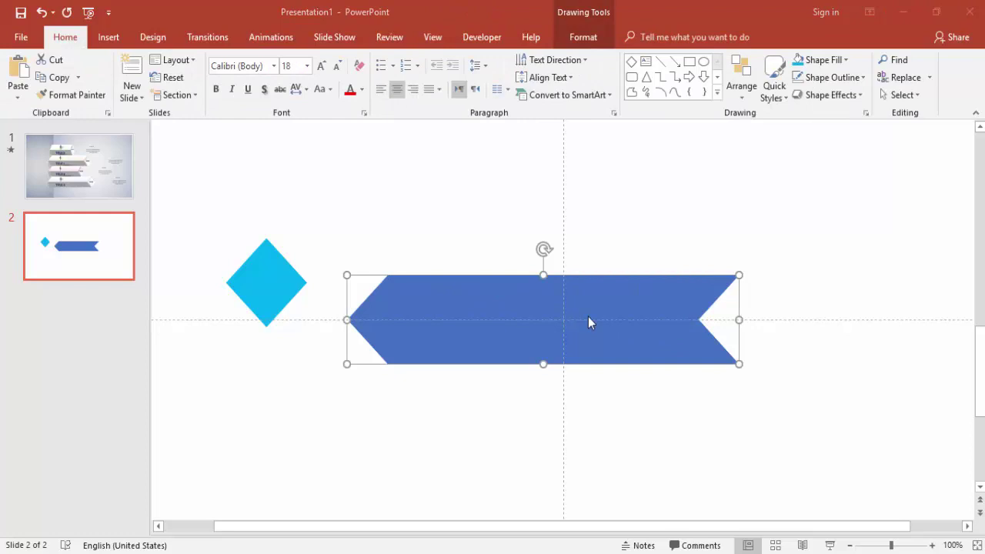
# Duplicate the notched bar, fill the copy light grey, and lay it exactly over the blue bar.
pyautogui.moveTo(589, 321)
pyautogui.mouseDown()
pyautogui.moveTo(677, 464)
pyautogui.moveTo(633, 409)
pyautogui.moveTo(614, 412)
pyautogui.mouseUp()
pyautogui.click(596, 38)
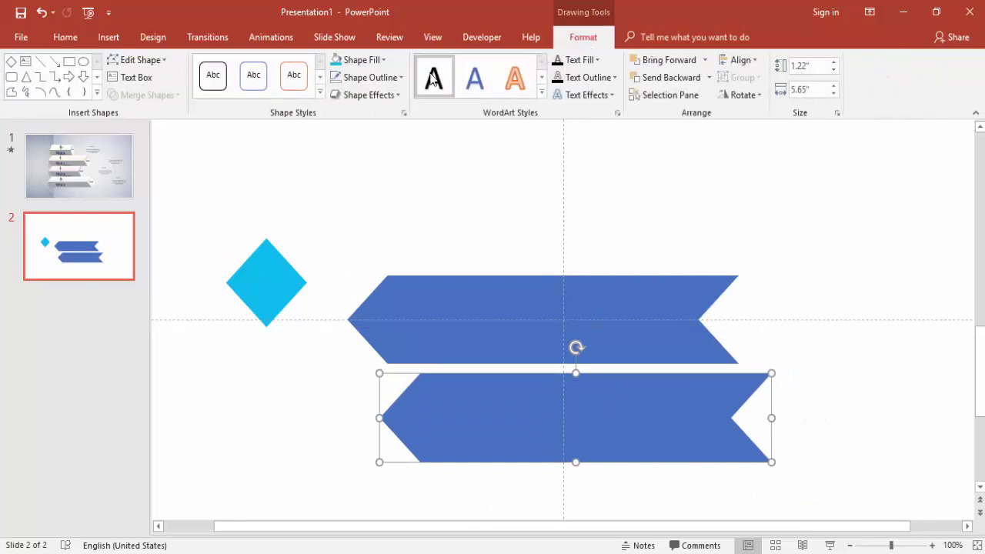
pyautogui.click(360, 60)
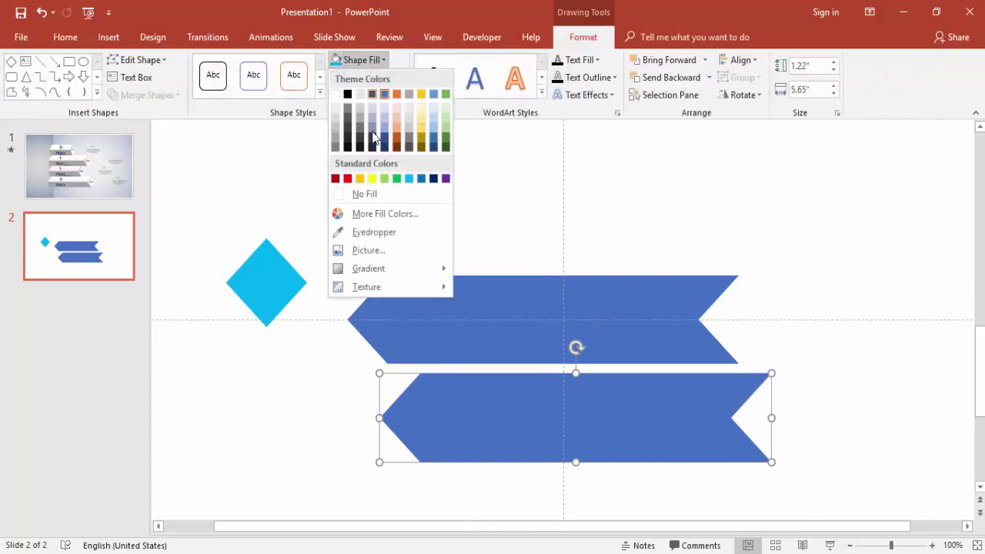
pyautogui.click(335, 119)
pyautogui.click(343, 62)
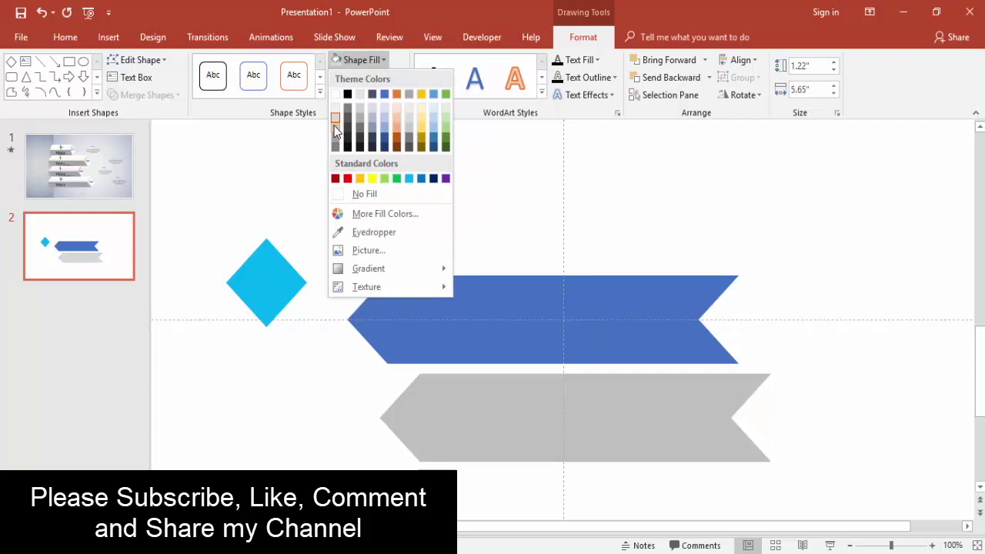
pyautogui.click(336, 129)
pyautogui.moveTo(631, 418); pyautogui.dragTo(593, 312)
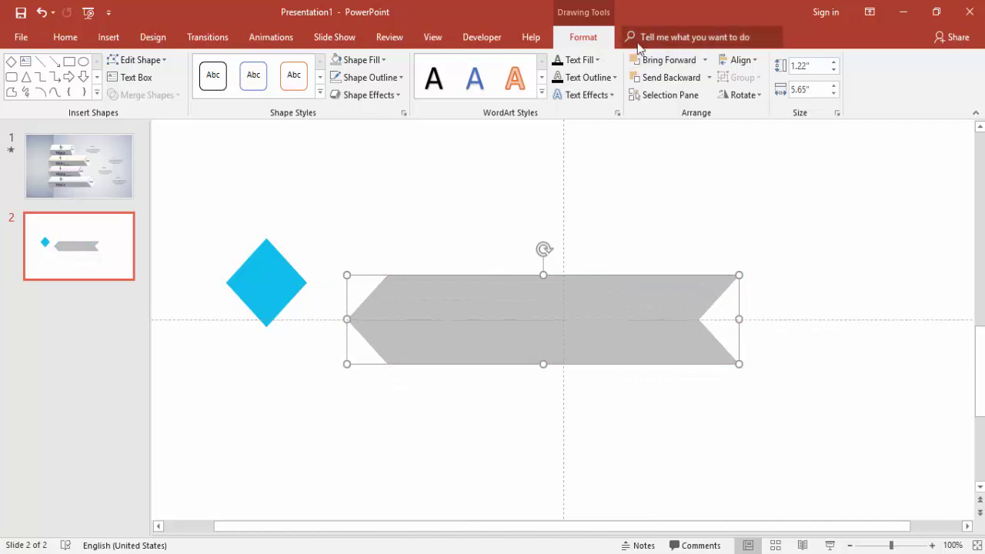
pyautogui.click(109, 37)
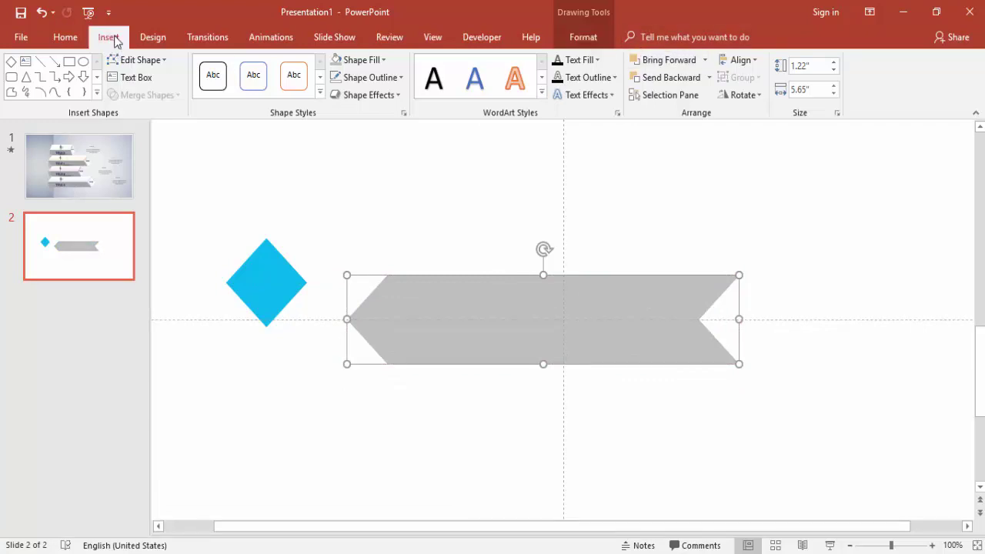
# Draw a rectangle over the bar's upper half and subtract it from the grey copy.
pyautogui.click(247, 87)
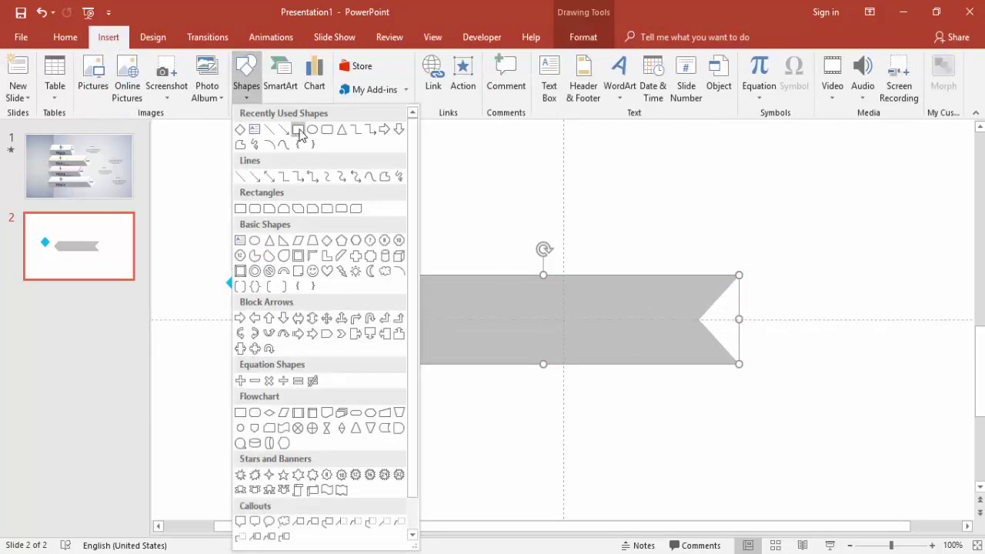
pyautogui.click(301, 132)
pyautogui.moveTo(266, 189); pyautogui.dragTo(808, 318)
pyautogui.click(611, 345)
pyautogui.keyDown('shift'); pyautogui.click(667, 237); pyautogui.keyUp('shift')
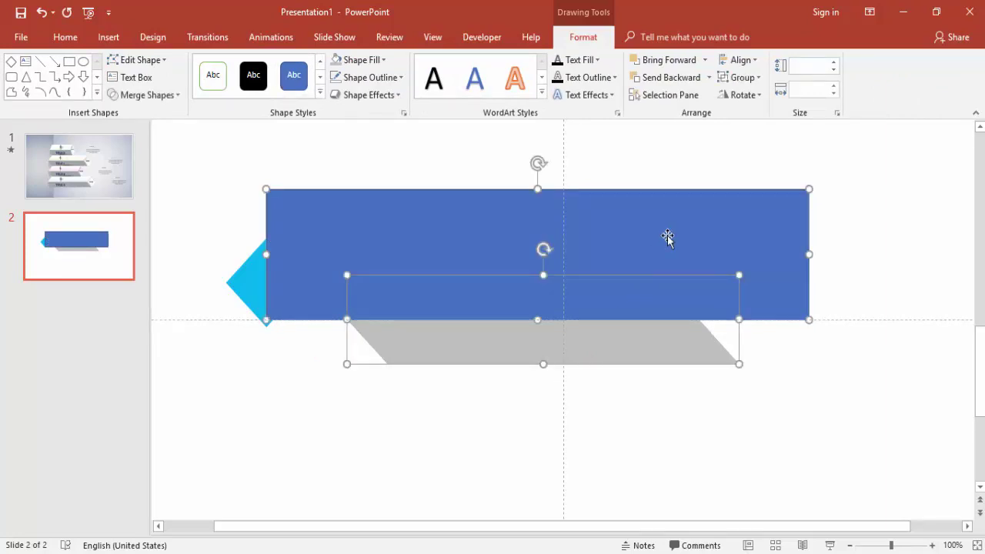
pyautogui.click(146, 95)
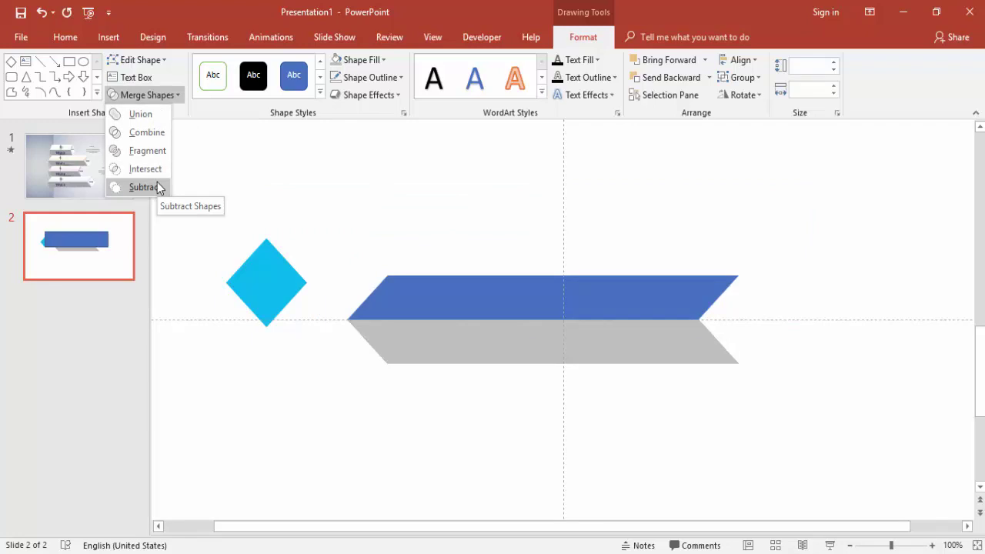
pyautogui.click(157, 187)
# Copy the two-tone blue-and-grey bar to a spot below the original.
pyautogui.click(672, 420)
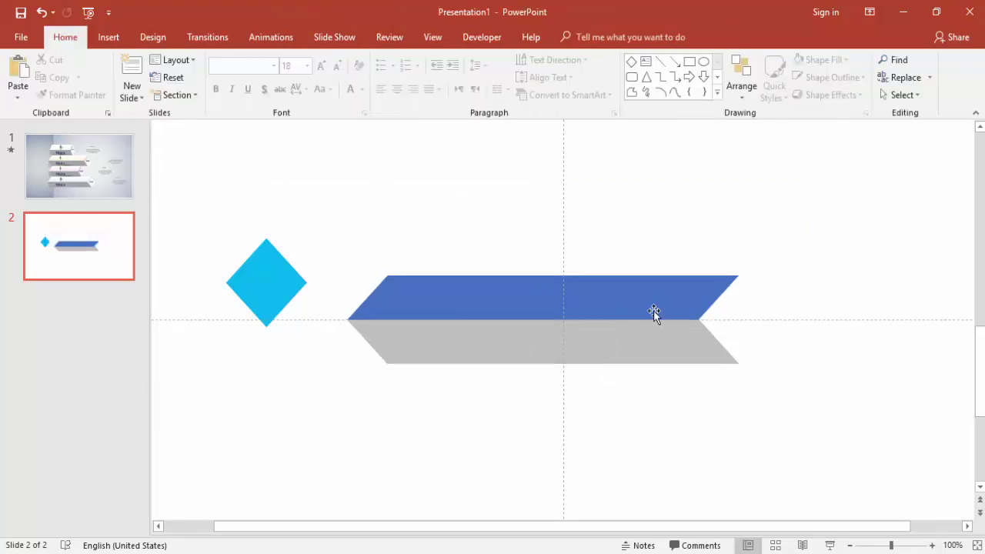
pyautogui.scroll(-1, 506, 288)
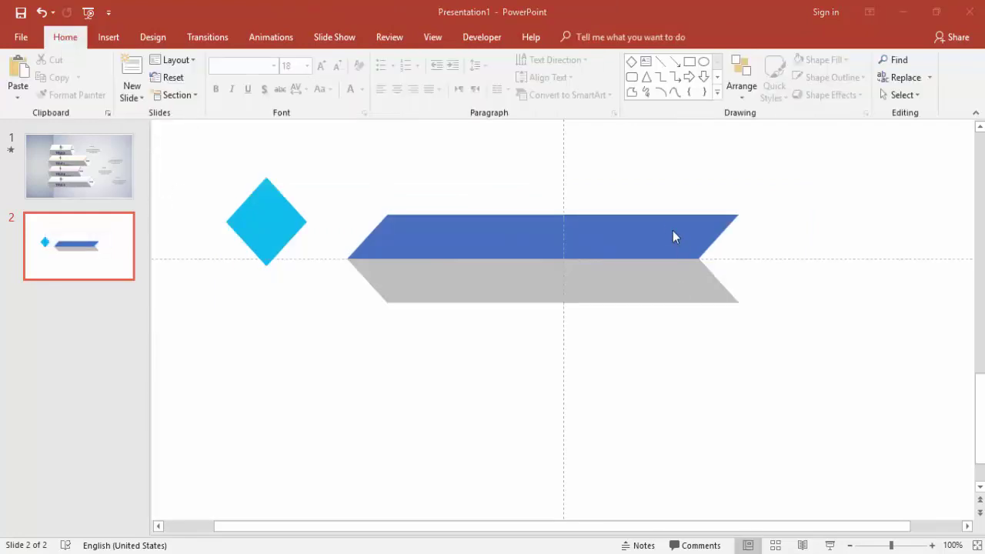
pyautogui.click(670, 234)
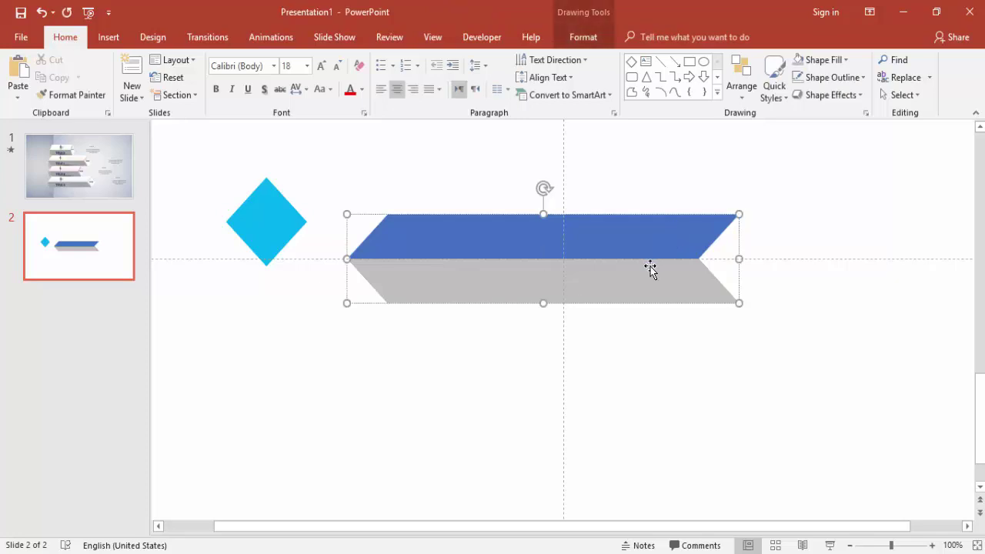
pyautogui.click(643, 291)
pyautogui.moveTo(642, 288); pyautogui.dragTo(681, 396)
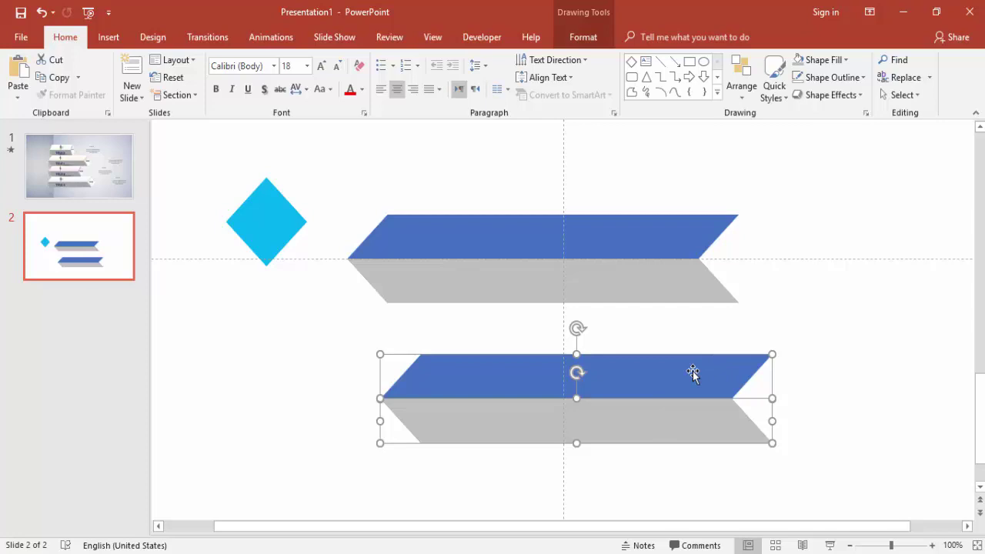
pyautogui.click(830, 361)
# Draw a large rectangle over the lower bar's left part and keep a spare copy at the left.
pyautogui.click(108, 37)
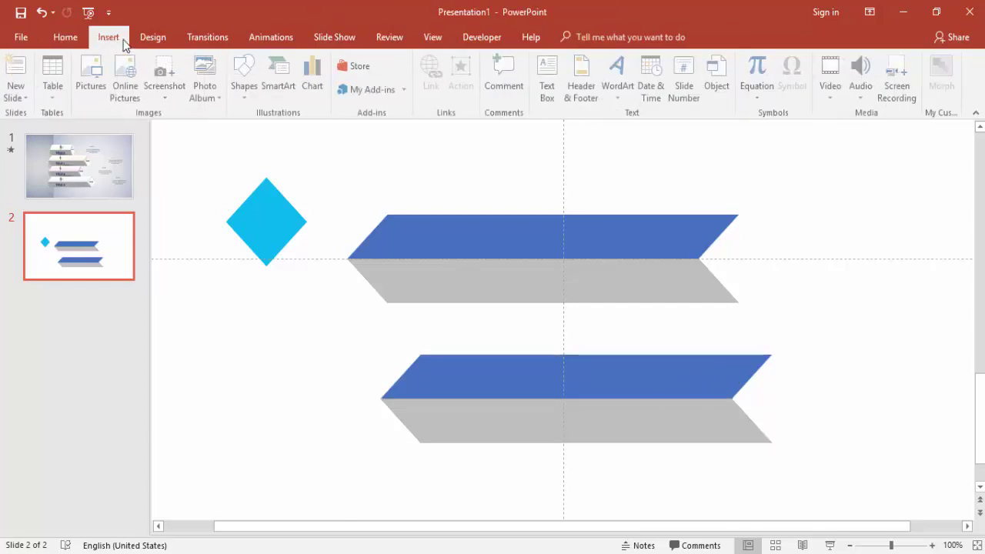
pyautogui.click(246, 89)
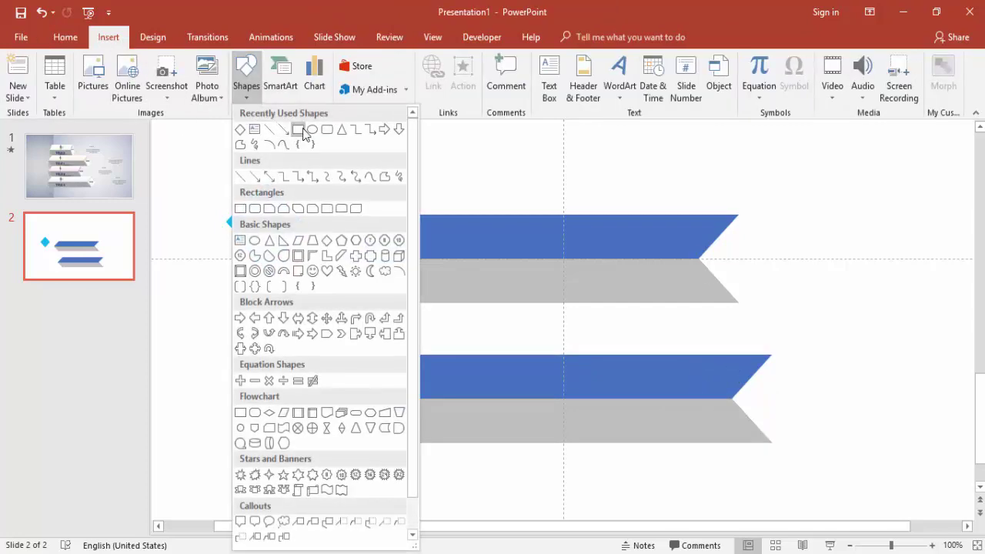
pyautogui.click(298, 129)
pyautogui.moveTo(365, 326)
pyautogui.mouseDown()
pyautogui.moveTo(553, 507)
pyautogui.moveTo(621, 501)
pyautogui.moveTo(613, 502)
pyautogui.mouseUp()
pyautogui.moveTo(601, 393); pyautogui.dragTo(281, 385)
# Subtract the rectangles from the lower bar's blue and grey halves, leaving a short piece.
pyautogui.click(652, 375)
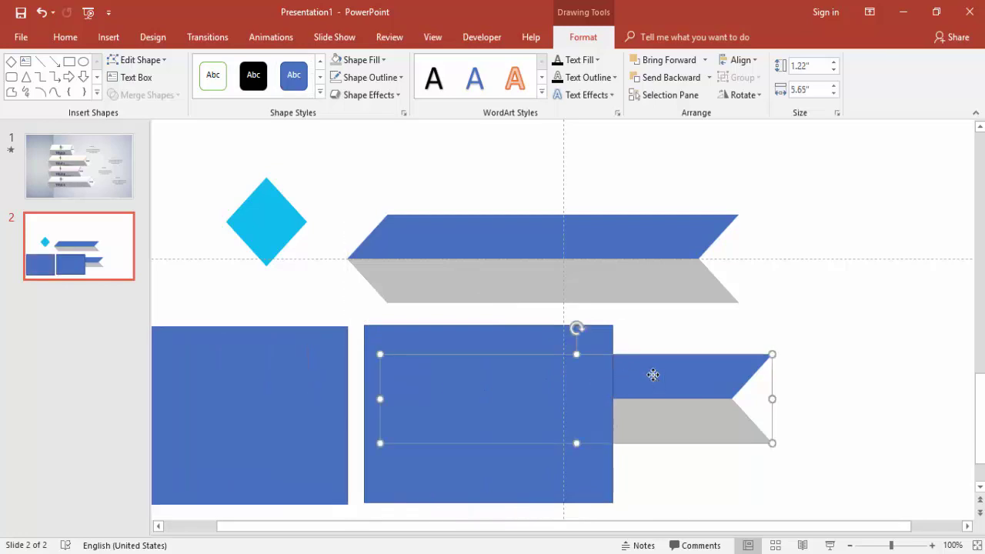
pyautogui.keyDown('shift'); pyautogui.click(533, 337); pyautogui.keyUp('shift')
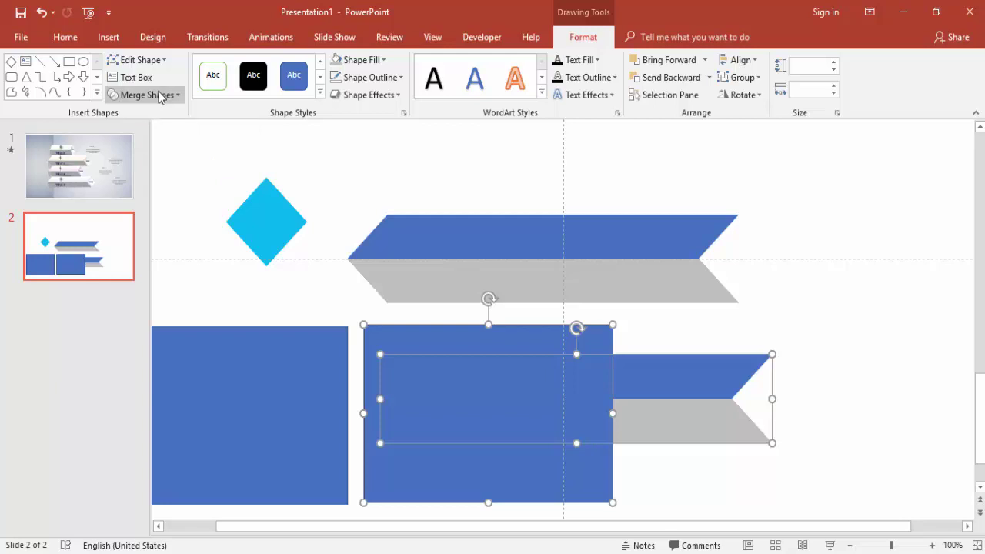
pyautogui.click(160, 96)
pyautogui.click(153, 187)
pyautogui.click(272, 378)
pyautogui.moveTo(327, 373); pyautogui.dragTo(534, 369)
pyautogui.click(663, 412)
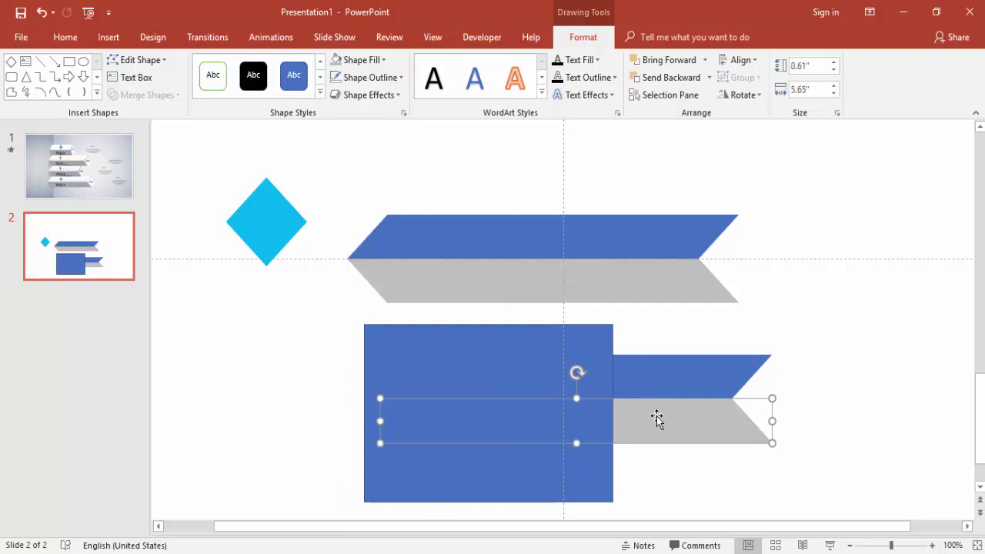
pyautogui.keyDown('shift'); pyautogui.click(533, 369); pyautogui.keyUp('shift')
pyautogui.click(147, 95)
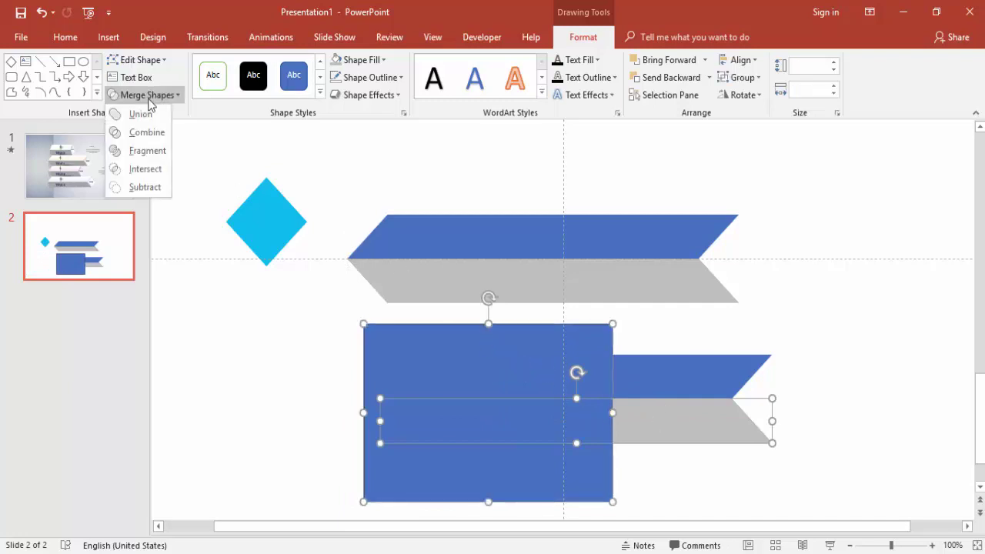
pyautogui.click(152, 187)
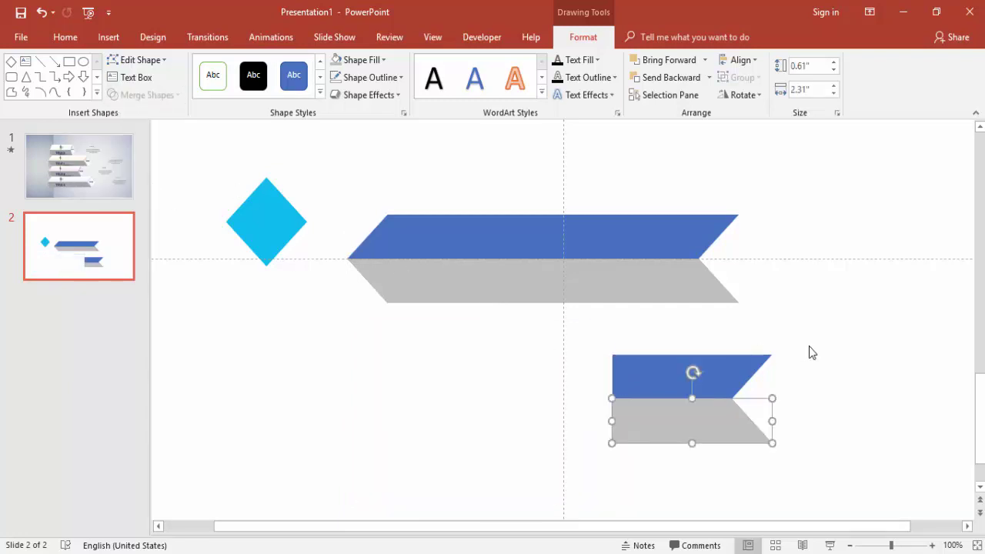
# Shift the short bar pair left and cap its right tip with a copy of the cyan diamond.
pyautogui.keyDown('shift'); pyautogui.click(719, 376); pyautogui.keyUp('shift')
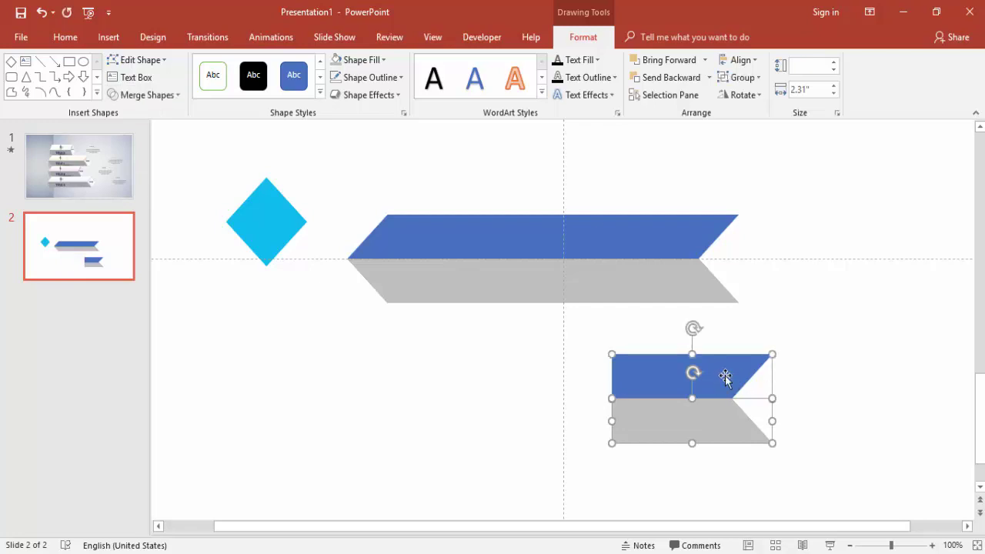
pyautogui.moveTo(726, 389); pyautogui.dragTo(645, 373)
pyautogui.click(264, 212)
pyautogui.moveTo(264, 217); pyautogui.dragTo(710, 378)
pyautogui.click(823, 373)
pyautogui.click(707, 385)
pyautogui.click(785, 380)
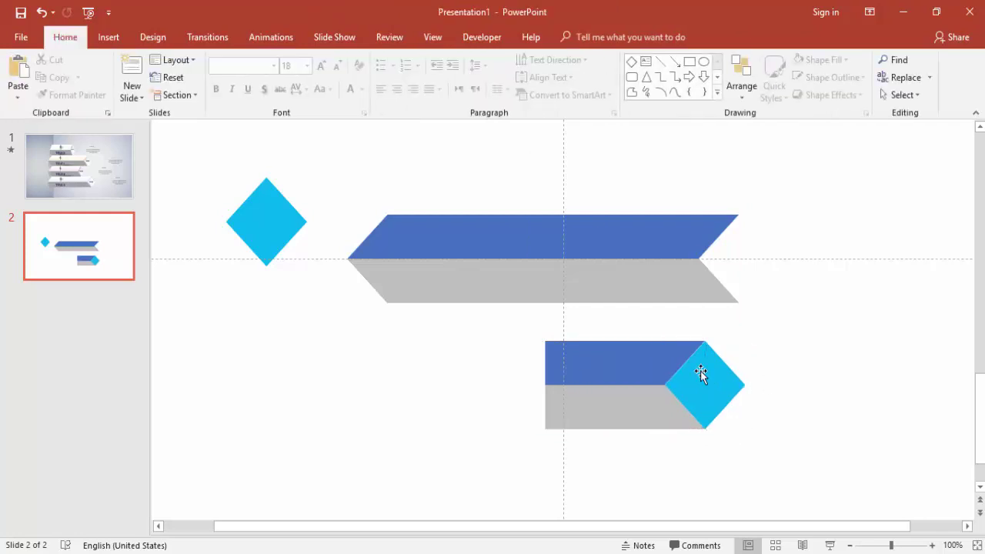
# Give the grey lower piece a gradient fill in Format Shape.
pyautogui.click(629, 398)
pyautogui.rightClick(637, 406)
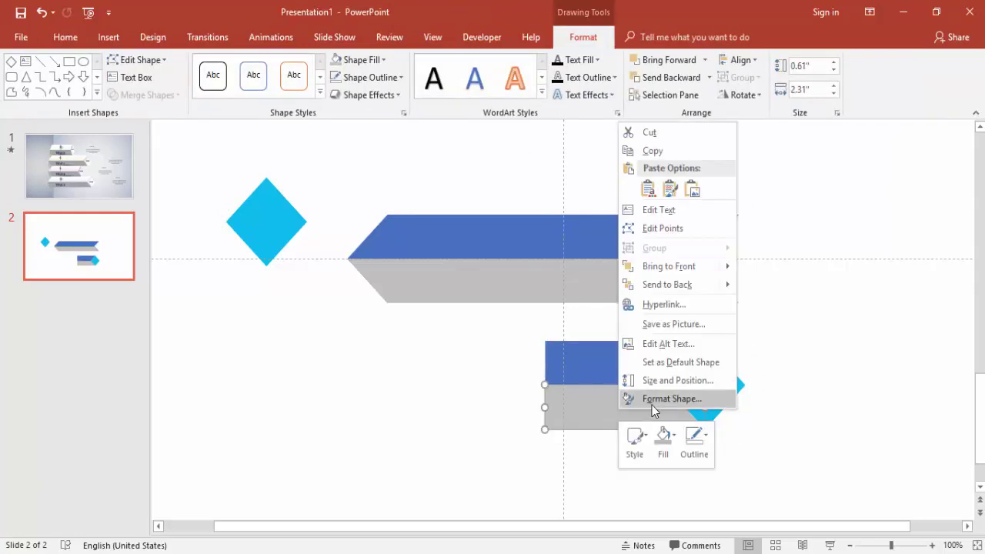
pyautogui.click(651, 405)
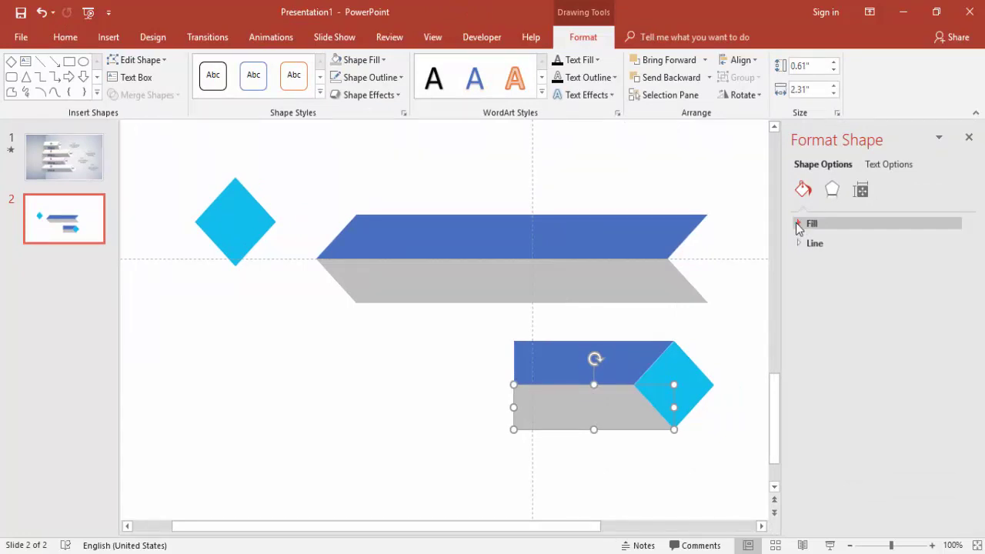
pyautogui.click(797, 223)
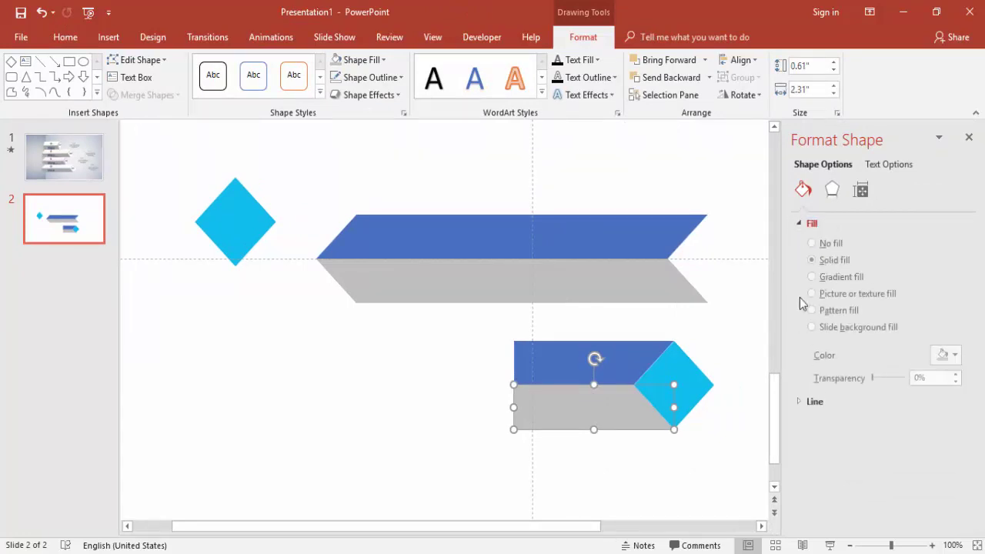
pyautogui.click(852, 282)
# Remove the middle gradient stop at 74%.
pyautogui.click(894, 465)
pyautogui.click(954, 491)
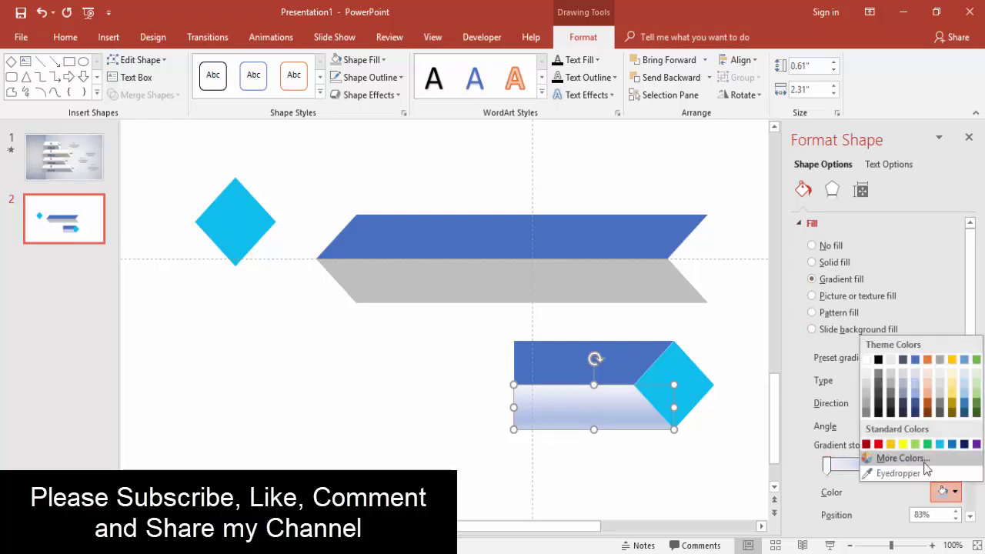
pyautogui.click(855, 498)
pyautogui.moveTo(896, 464); pyautogui.dragTo(886, 465)
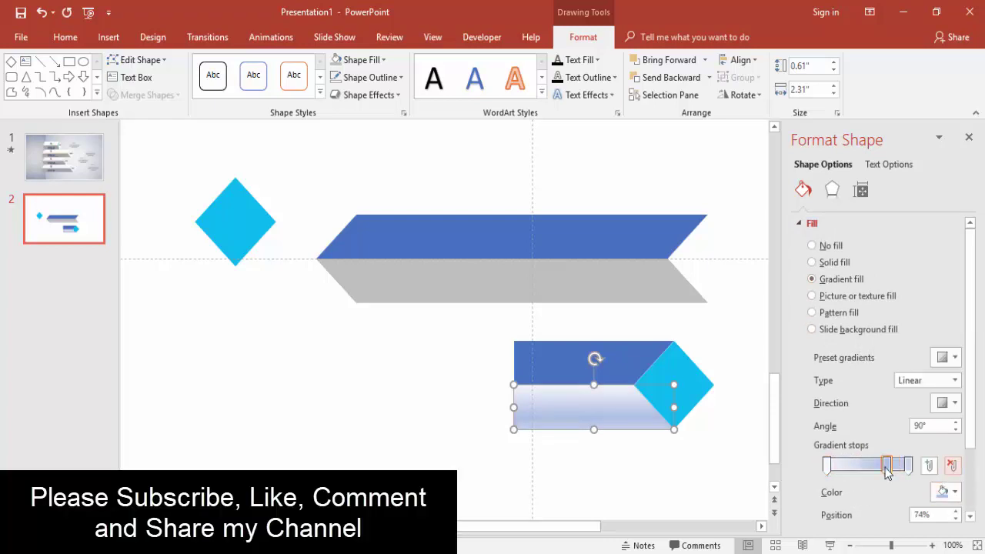
pyautogui.click(952, 465)
pyautogui.click(826, 465)
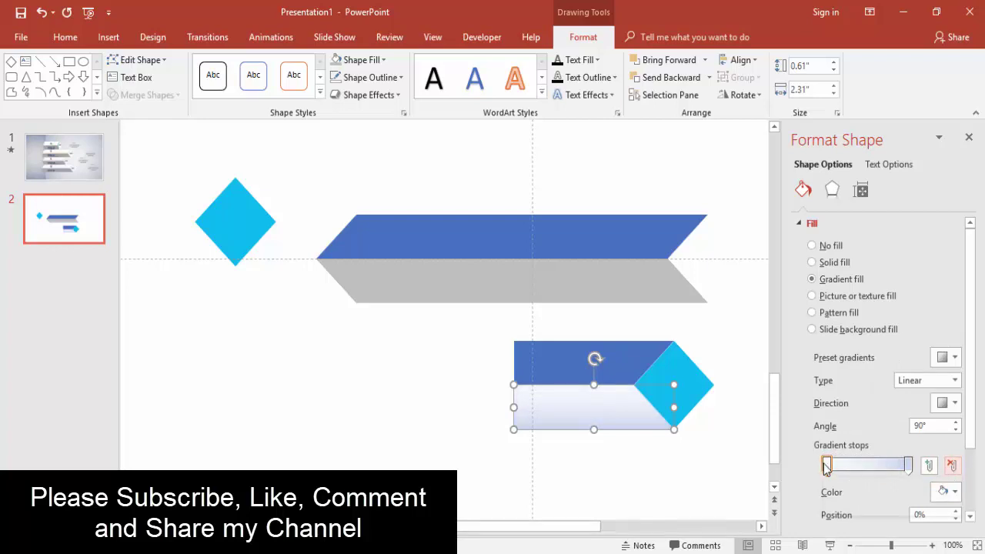
# Set the 100% gradient stop to purple.
pyautogui.click(908, 465)
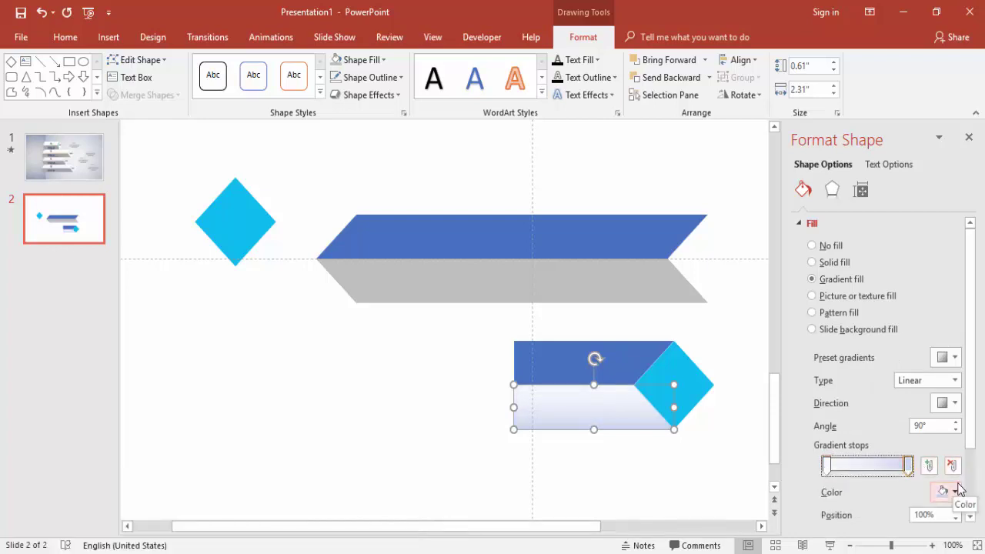
pyautogui.click(956, 491)
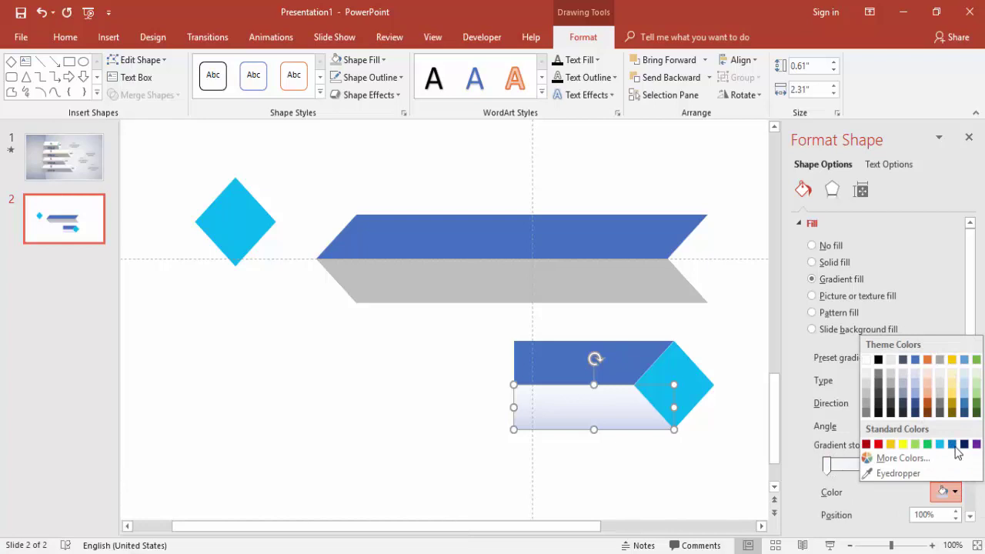
pyautogui.click(904, 458)
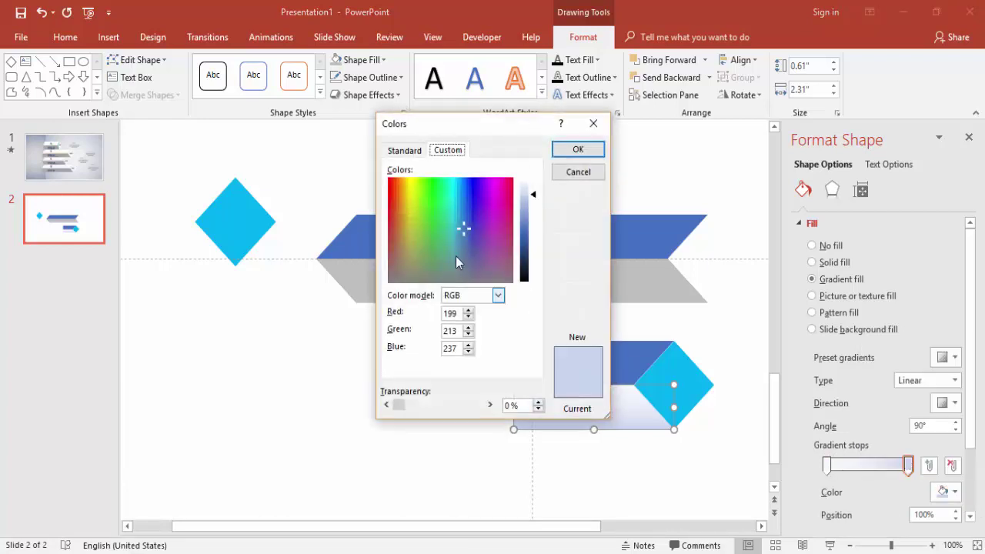
pyautogui.click(405, 150)
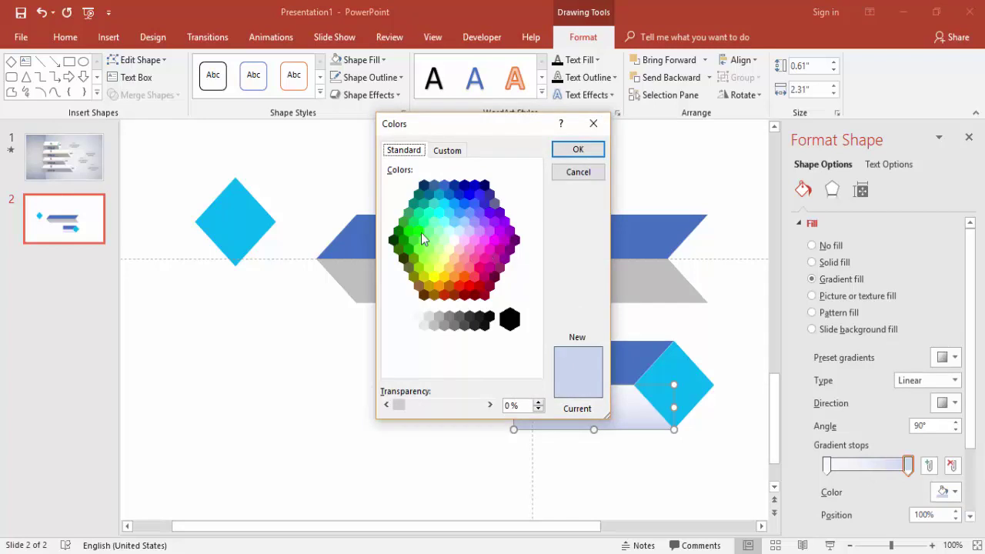
pyautogui.click(505, 239)
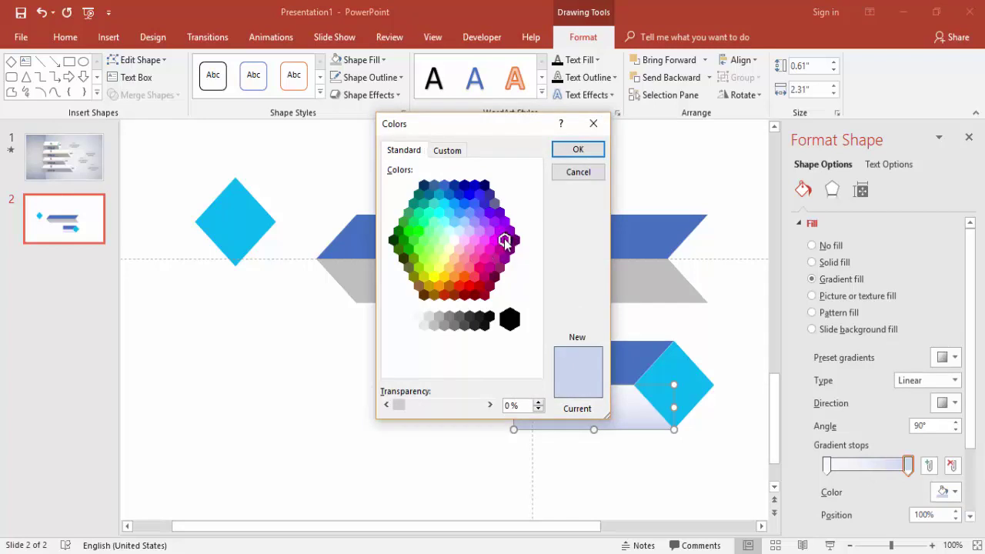
pyautogui.click(578, 150)
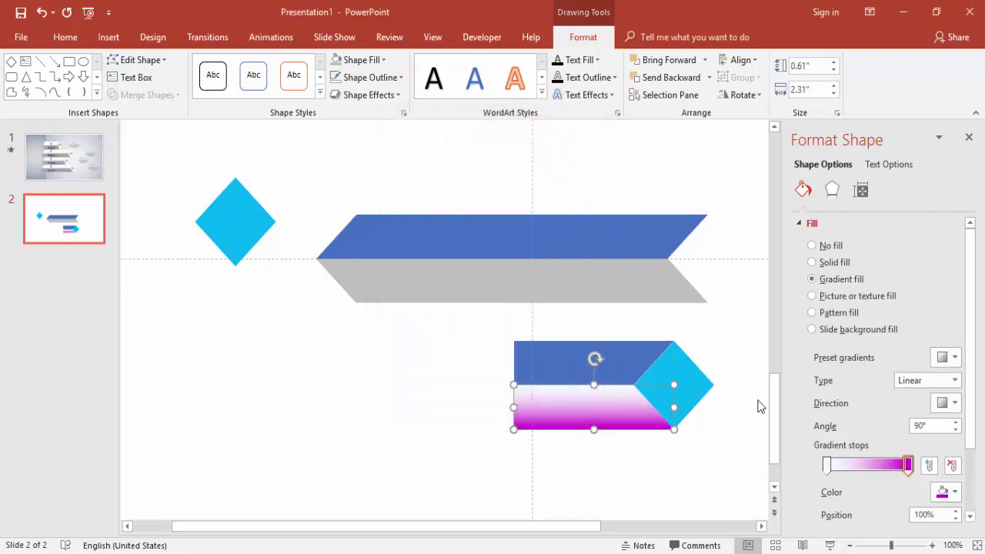
# Change the gradient direction to 270° so purple is on top.
pyautogui.click(954, 403)
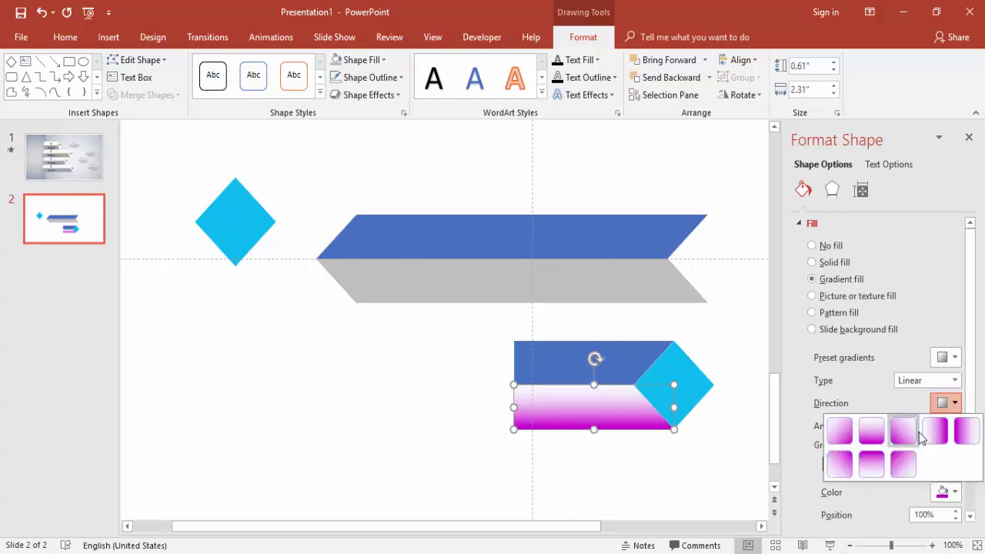
pyautogui.click(870, 433)
pyautogui.click(954, 403)
pyautogui.click(873, 463)
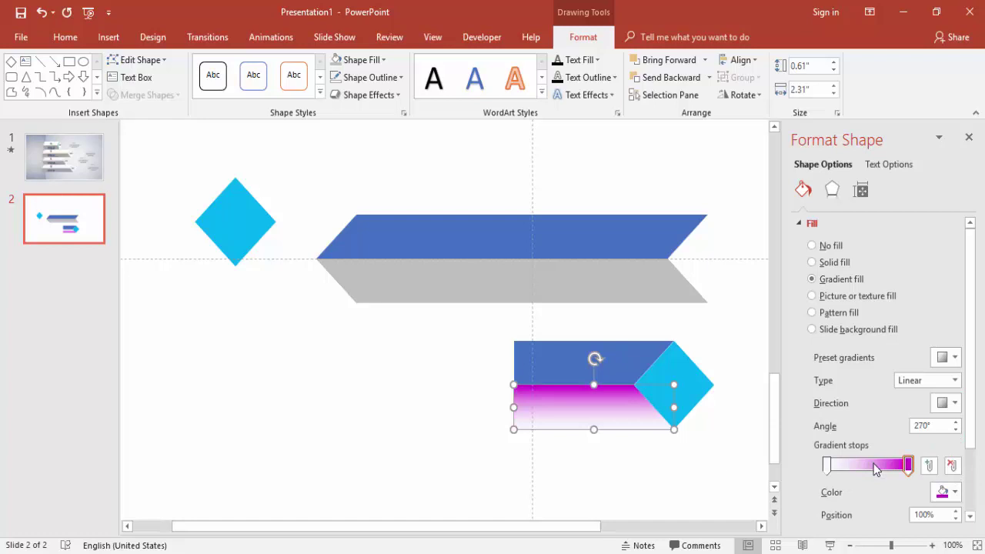
# Set the 0% gradient stop to purple as well.
pyautogui.click(828, 467)
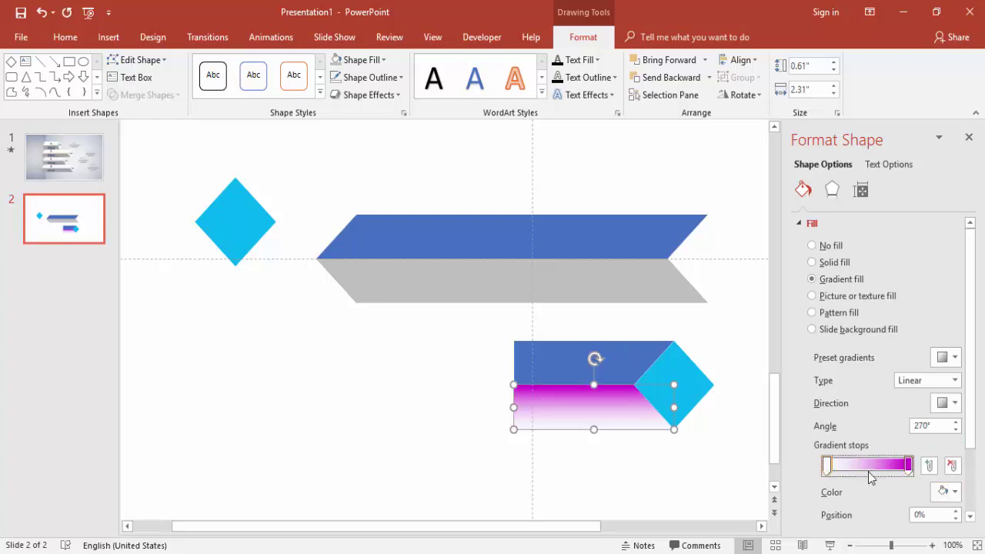
pyautogui.click(954, 491)
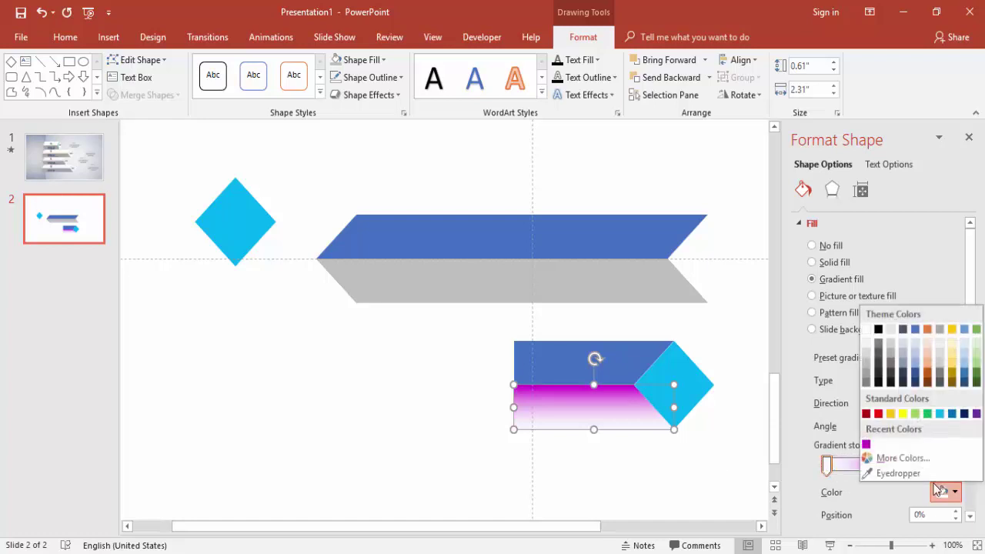
pyautogui.click(902, 457)
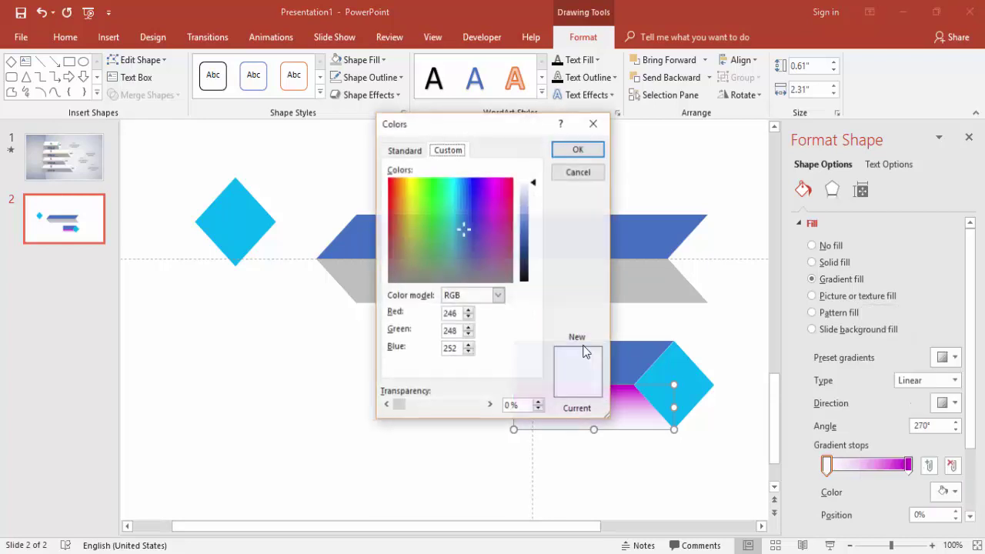
pyautogui.click(403, 150)
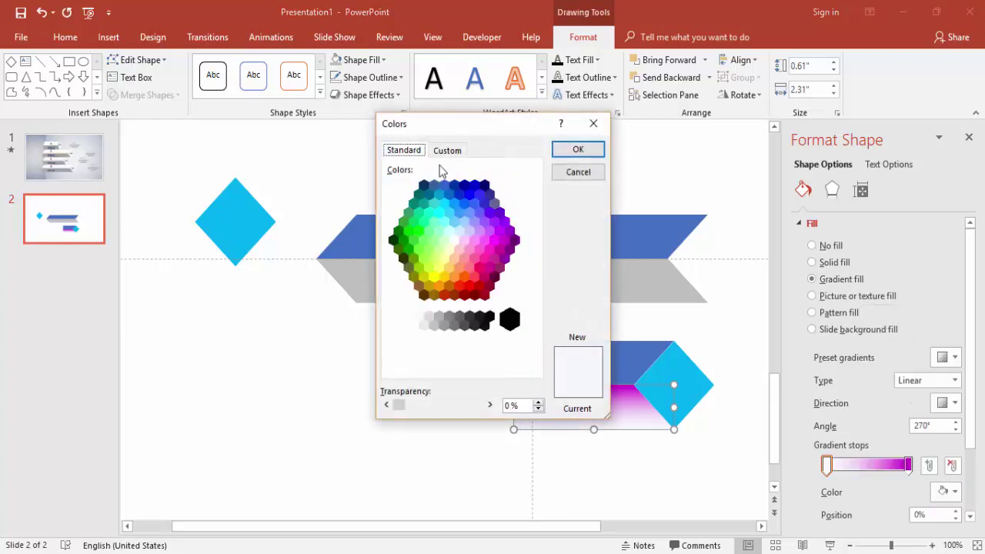
pyautogui.click(491, 235)
pyautogui.click(568, 151)
pyautogui.click(732, 380)
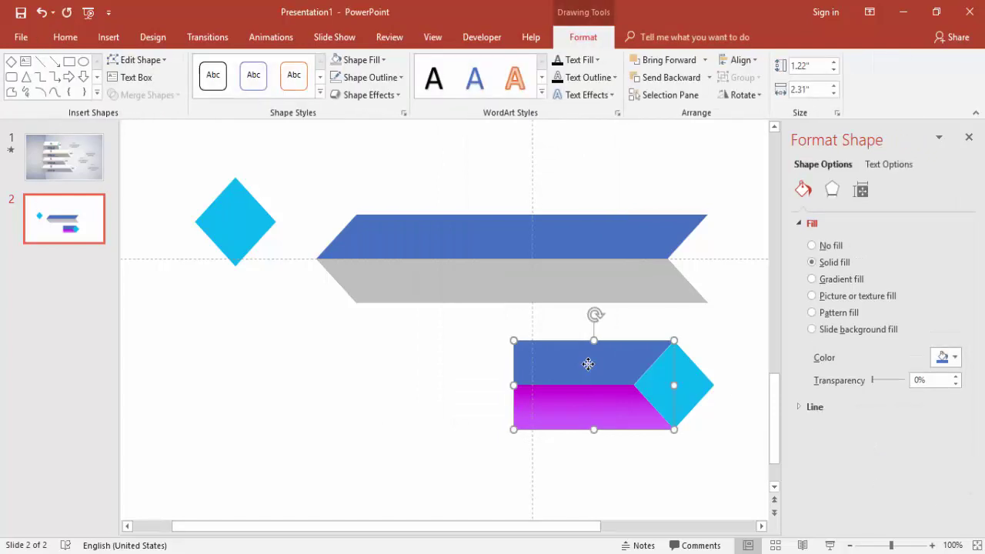
# Copy the magenta gradient onto the blue top piece with Format Painter.
pyautogui.click(588, 406)
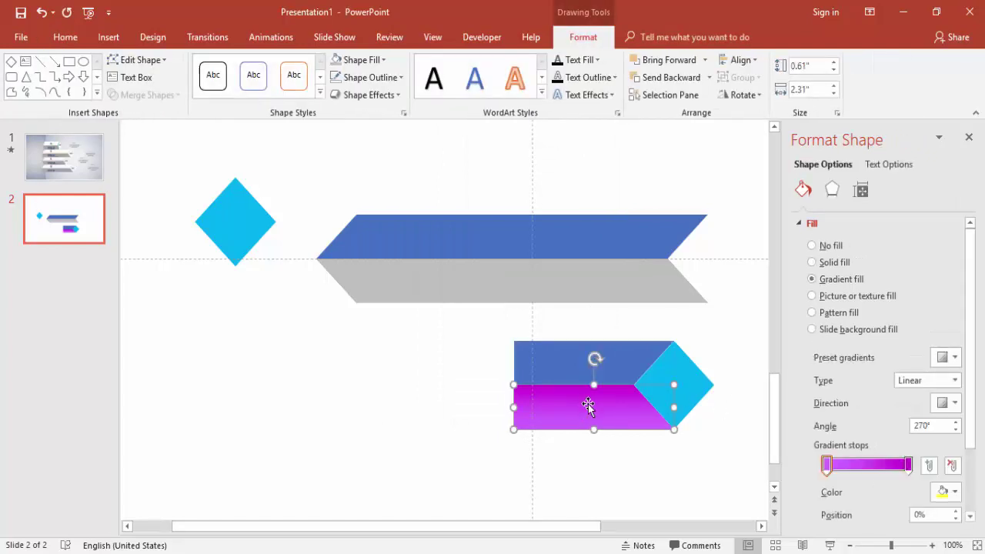
pyautogui.click(65, 37)
pyautogui.click(71, 95)
pyautogui.click(622, 358)
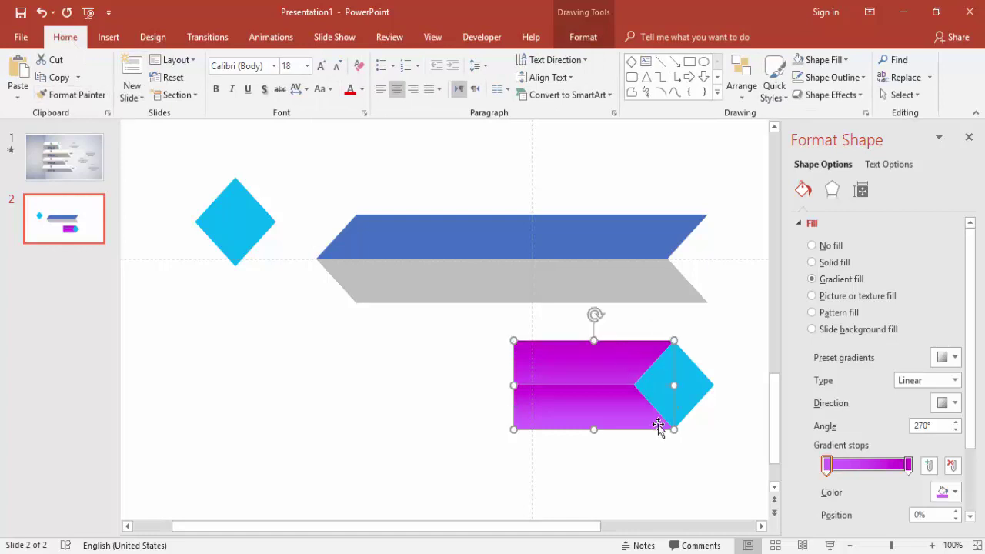
pyautogui.click(656, 465)
pyautogui.click(673, 407)
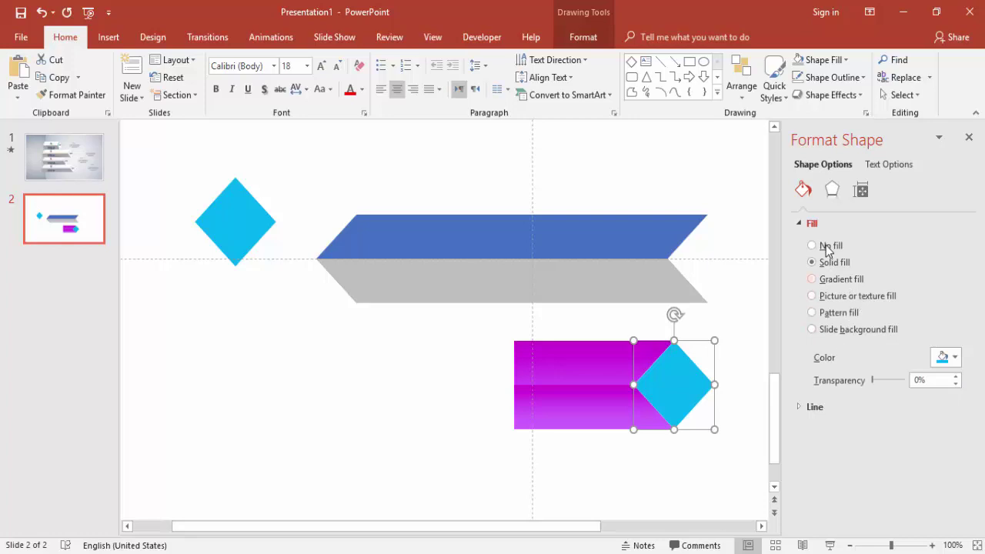
# Apply a Soft Round top bevel to the cyan diamond under 3-D Format.
pyautogui.click(833, 190)
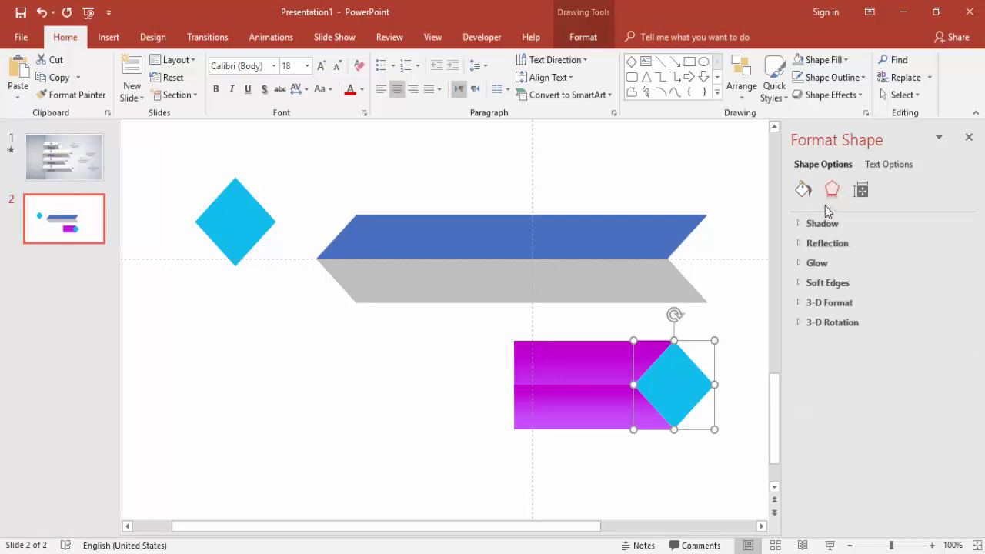
pyautogui.click(798, 302)
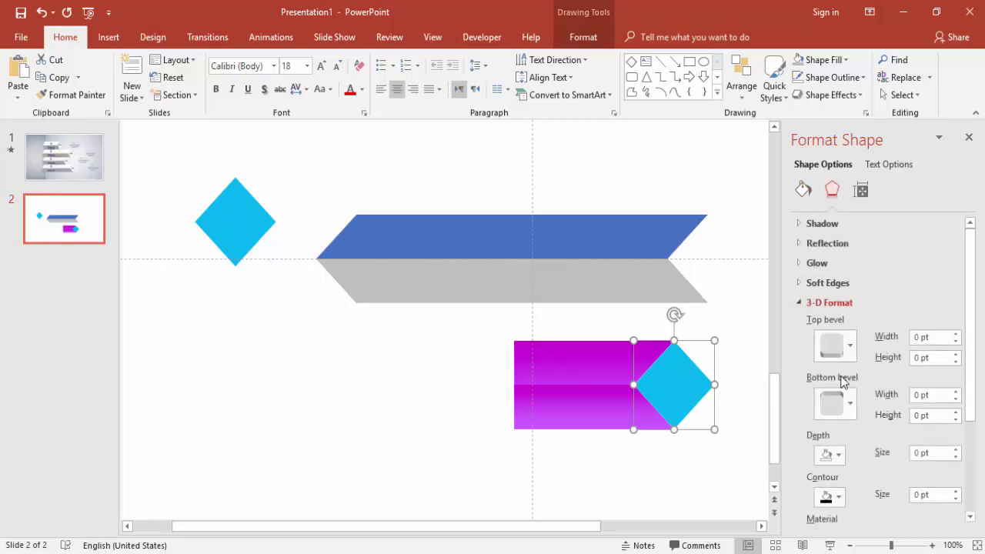
pyautogui.click(848, 352)
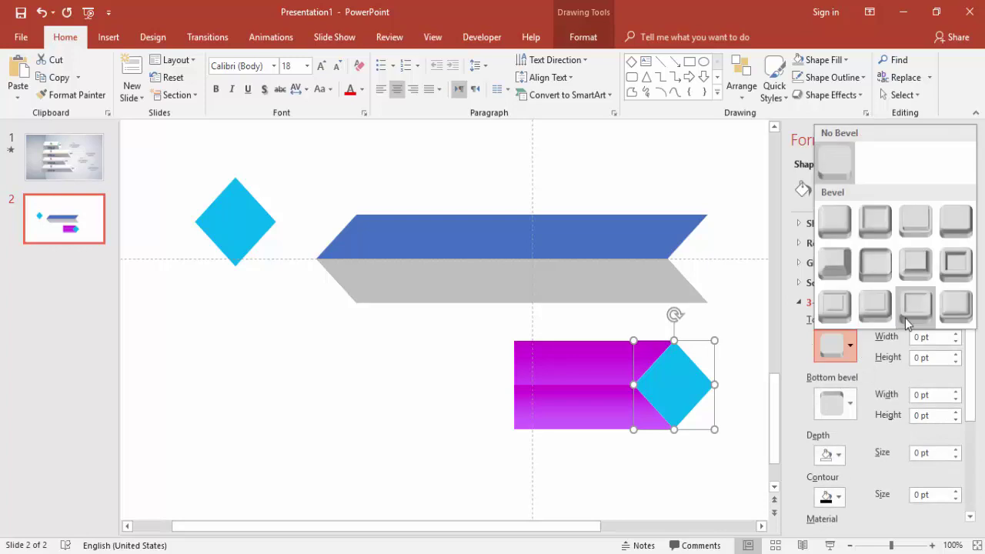
pyautogui.click(886, 270)
pyautogui.click(729, 377)
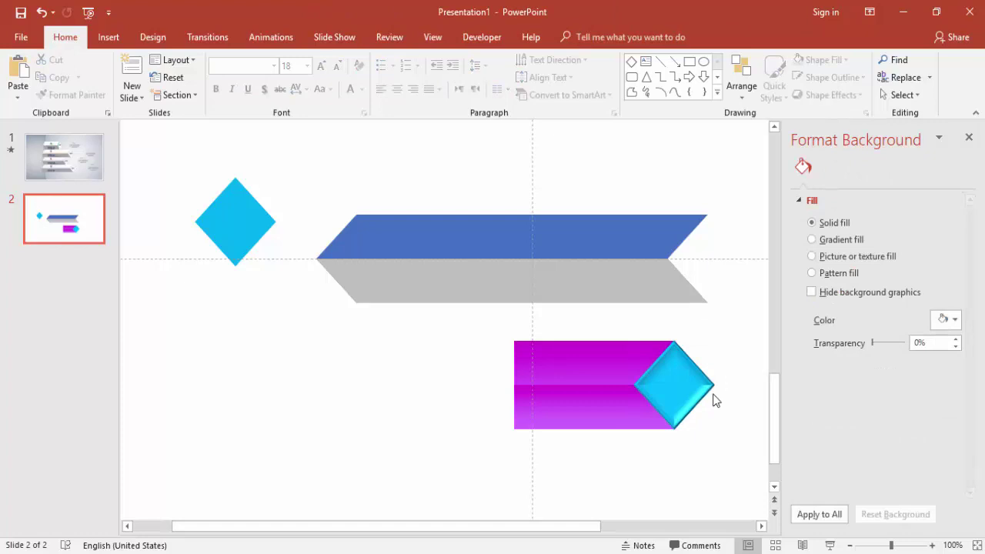
# Move the magenta bar and diamond onto the ribbon bar's right end.
pyautogui.moveTo(576, 527); pyautogui.dragTo(628, 528)
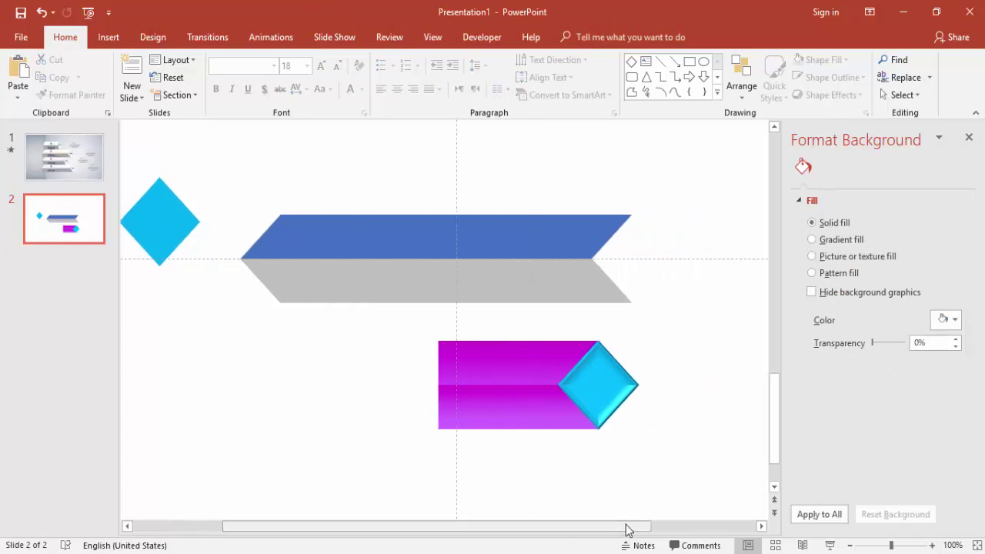
pyautogui.click(520, 364)
pyautogui.click(528, 403)
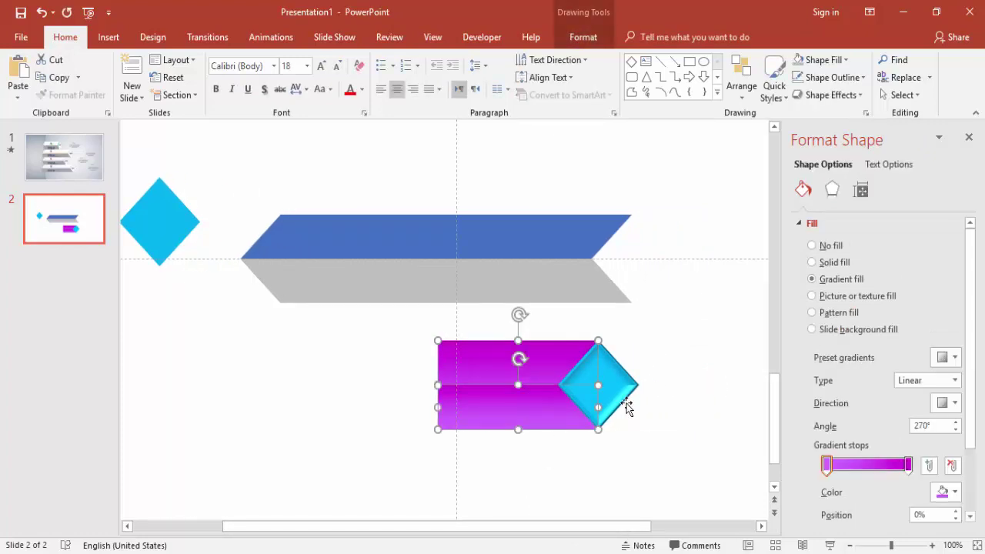
pyautogui.click(622, 387)
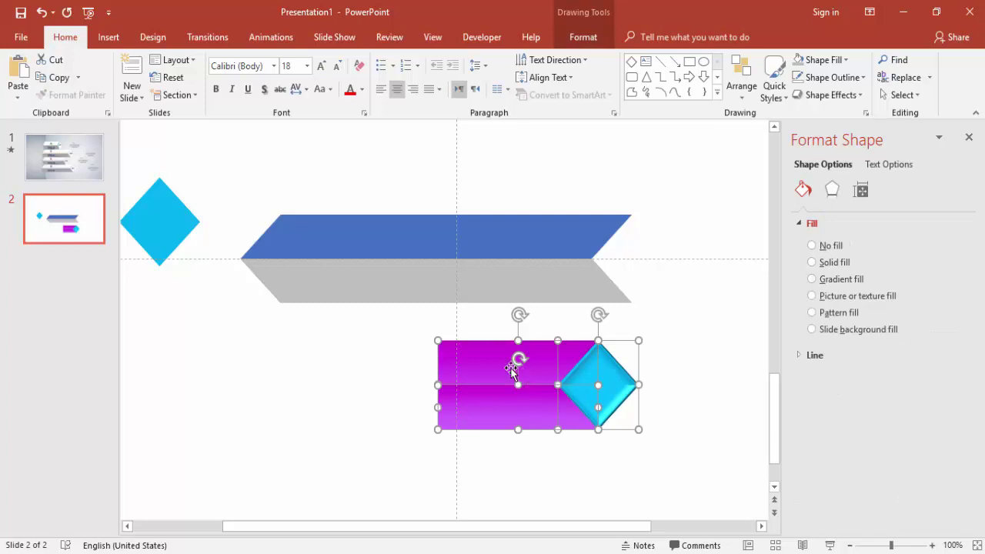
pyautogui.moveTo(493, 361); pyautogui.dragTo(604, 243)
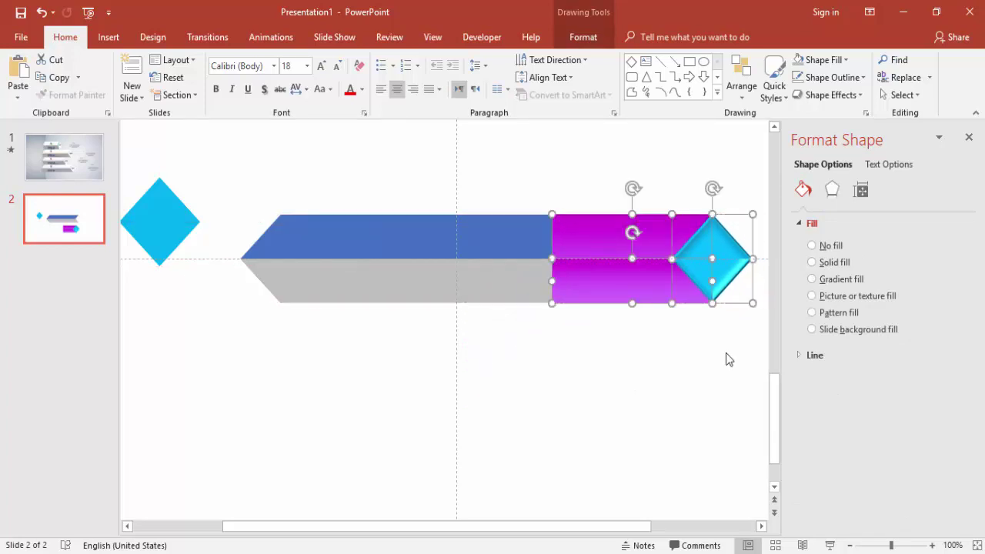
# Send the magenta pieces to the back, behind the ribbon bar.
pyautogui.click(582, 37)
pyautogui.click(704, 80)
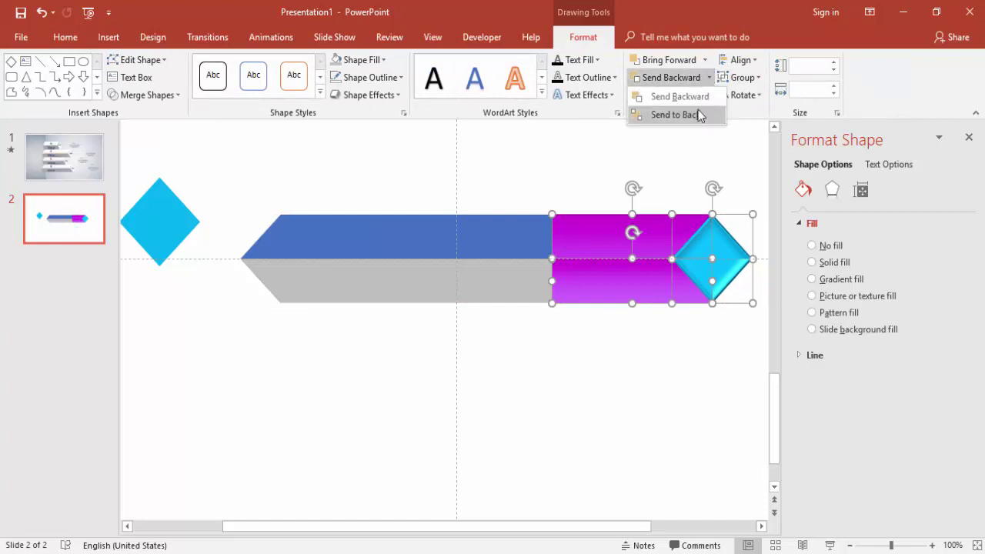
pyautogui.click(698, 115)
pyautogui.click(691, 324)
# Group the magenta pieces and cyan diamond into a single object.
pyautogui.click(653, 266)
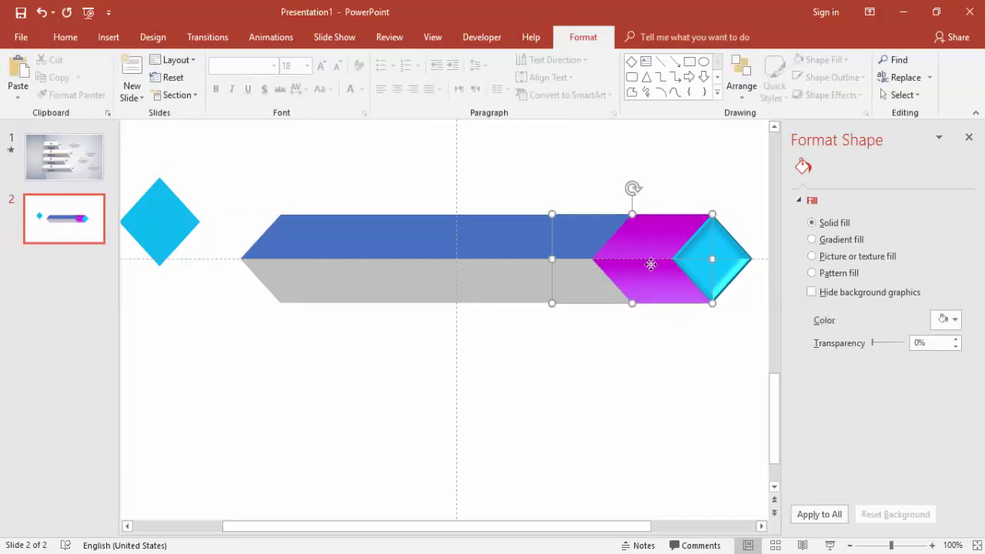
pyautogui.keyDown('shift'); pyautogui.click(726, 237); pyautogui.keyUp('shift')
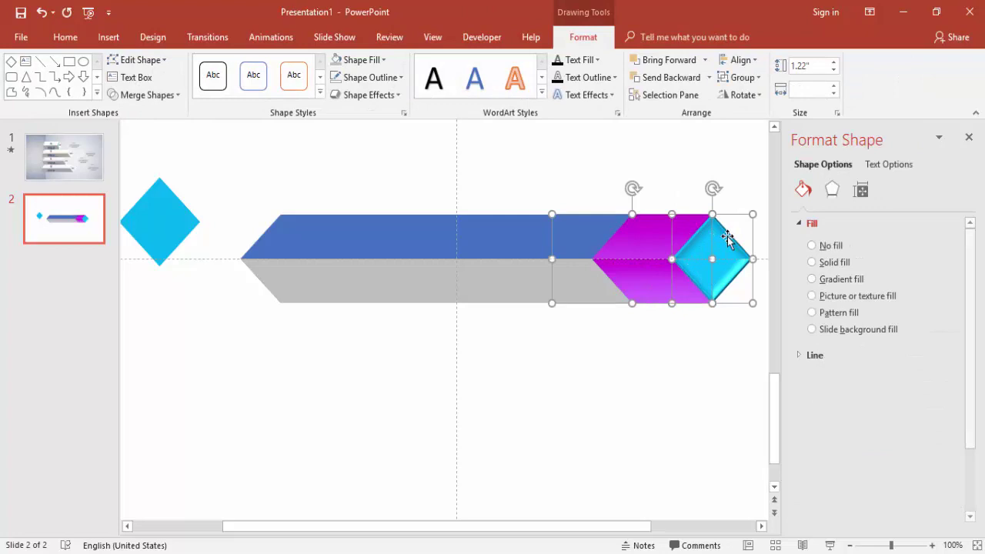
pyautogui.keyDown('shift'); pyautogui.click(658, 286); pyautogui.keyUp('shift')
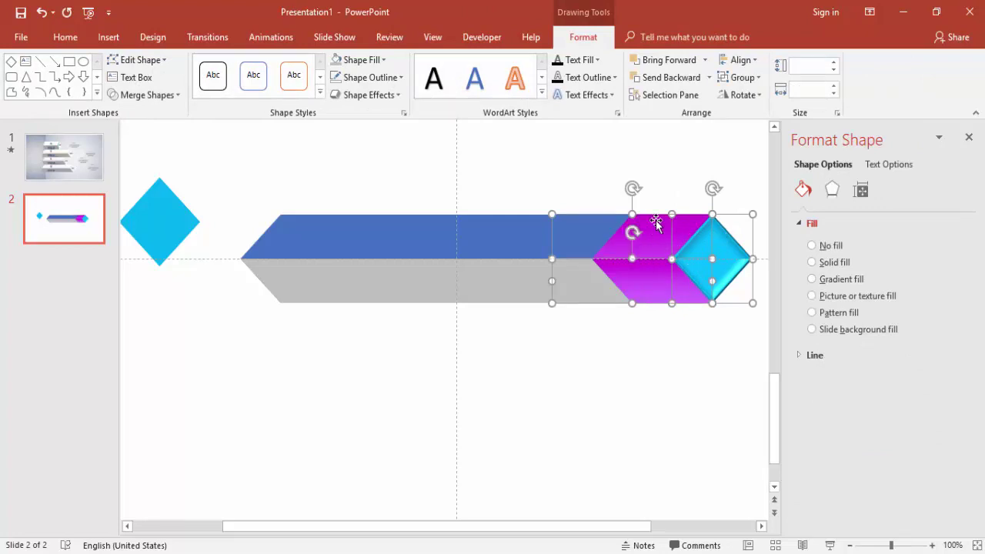
pyautogui.rightClick(655, 219)
pyautogui.moveTo(761, 303)
pyautogui.click(804, 304)
pyautogui.click(658, 340)
pyautogui.click(675, 275)
# Nudge the group with the arrow keys so it sits at the bar's end.
pyautogui.press('Left')
pyautogui.press('Left')
pyautogui.press('Left')
pyautogui.press('Left')
pyautogui.press('Left')
pyautogui.press('Left')
pyautogui.press('Left')
pyautogui.press('Left')
pyautogui.press('Left')
pyautogui.press('Left')
pyautogui.press('Left')
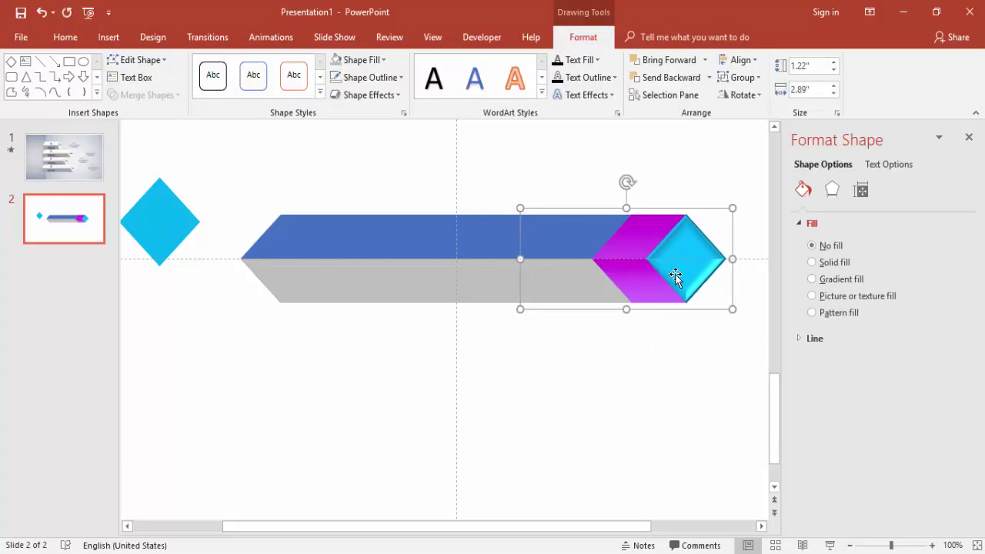
pyautogui.hotkey('ctrl', 'Left')
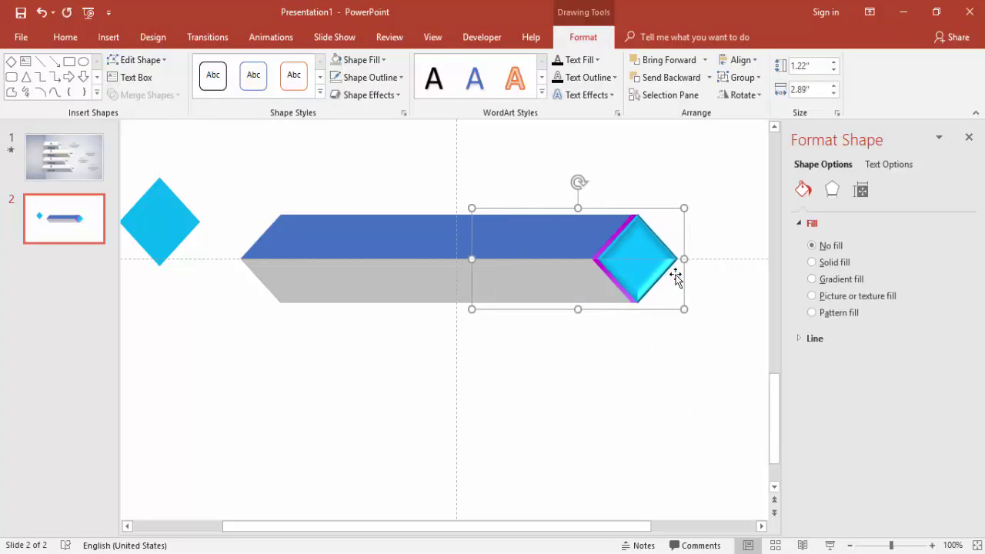
pyautogui.press('Right')
pyautogui.press('Right')
pyautogui.press('Right')
pyautogui.press('Right')
pyautogui.press('Right')
pyautogui.press('Right')
pyautogui.press('Right')
pyautogui.press('Right')
pyautogui.press('Right')
pyautogui.press('Right')
pyautogui.press('Right')
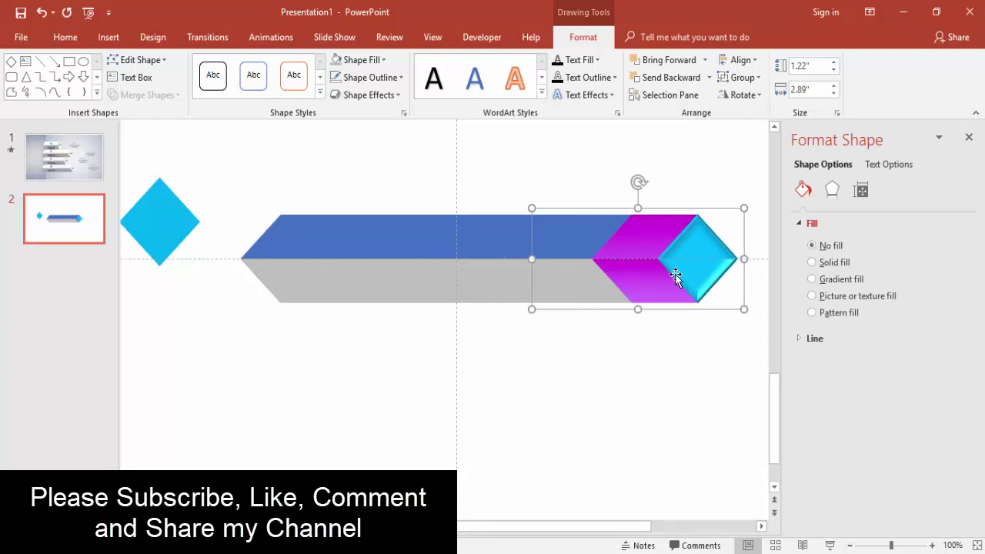
pyautogui.click(507, 309)
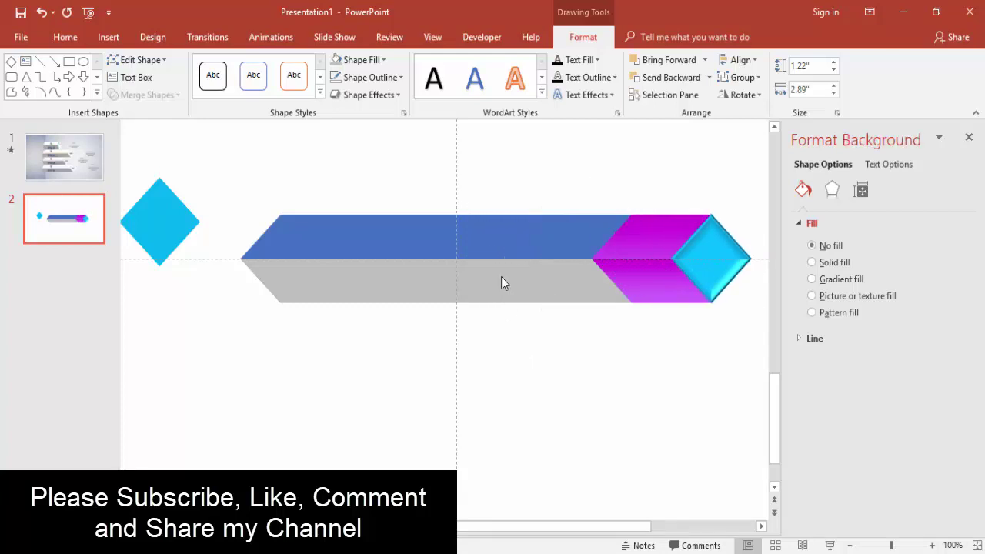
# Give the ribbon's top half a gradient fill with grey and light grey stops.
pyautogui.click(537, 239)
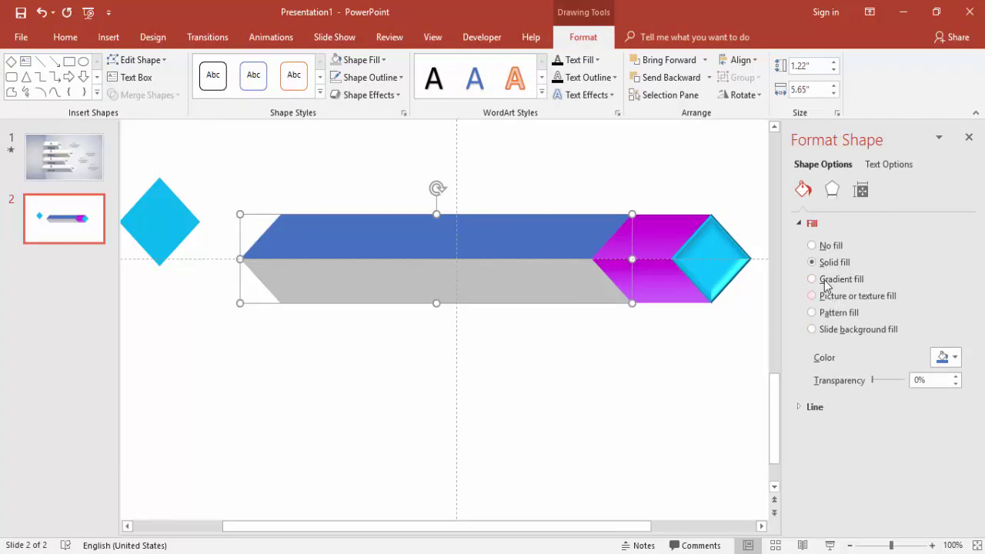
pyautogui.click(812, 280)
pyautogui.click(908, 464)
pyautogui.click(954, 491)
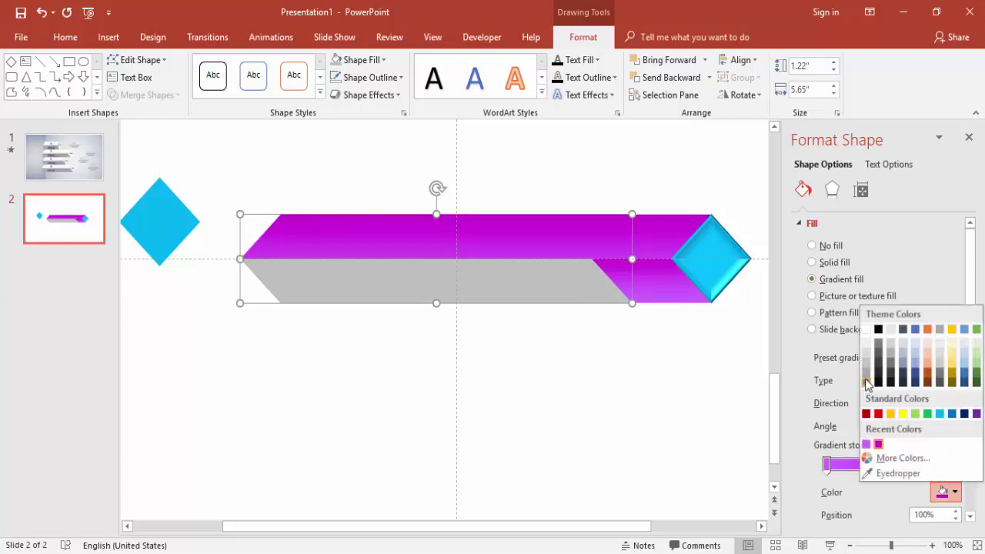
pyautogui.click(864, 385)
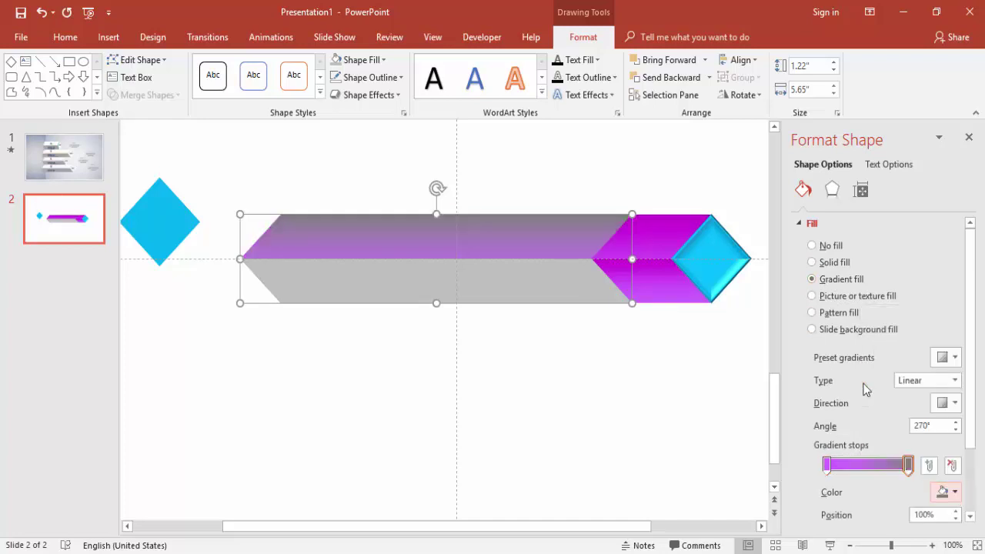
pyautogui.click(827, 465)
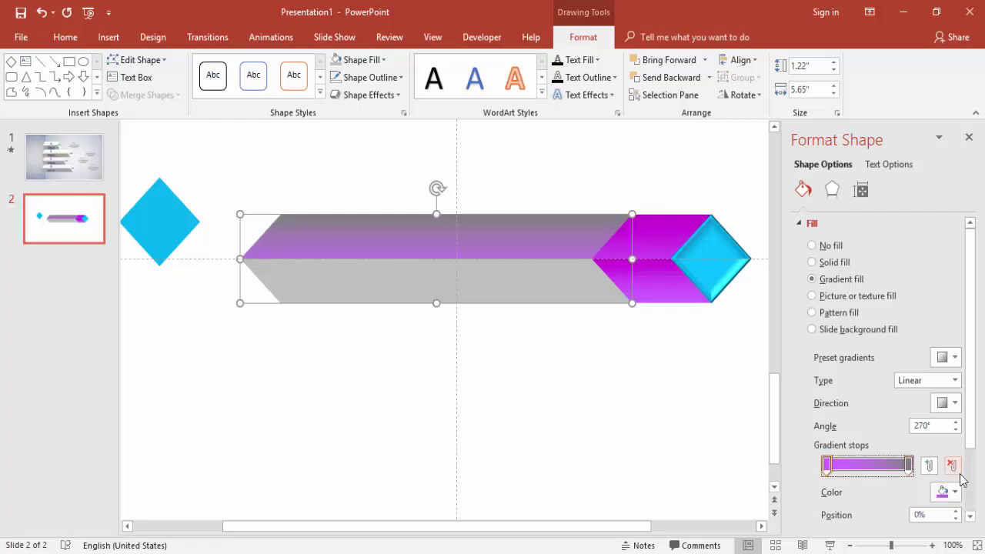
pyautogui.click(954, 492)
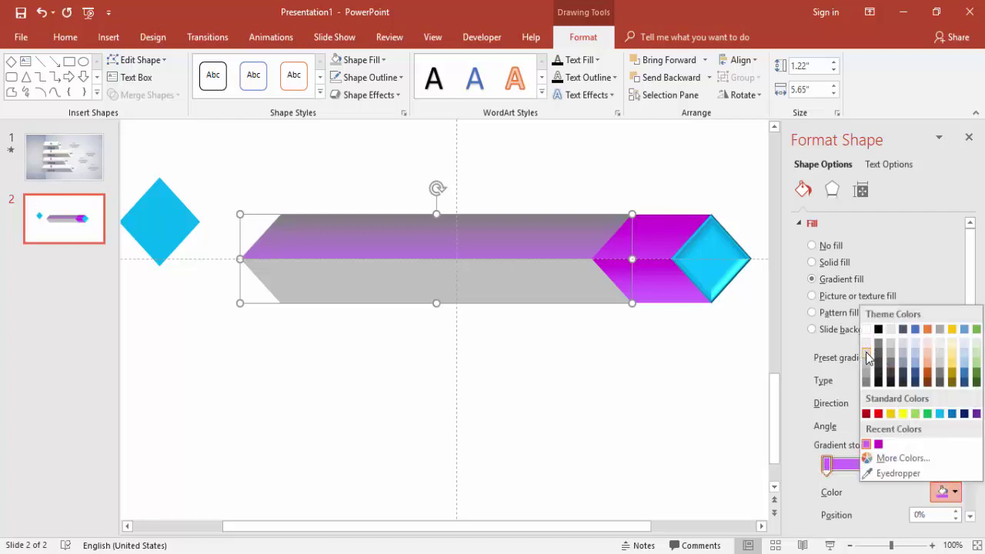
pyautogui.click(865, 354)
# Set the top half's gradient direction to 90°.
pyautogui.click(603, 338)
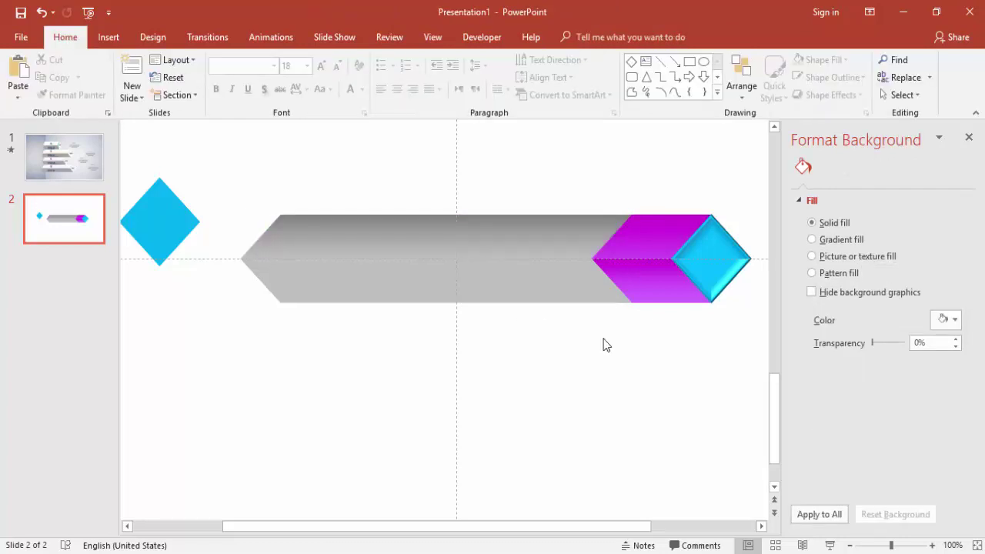
pyautogui.click(539, 241)
pyautogui.click(952, 402)
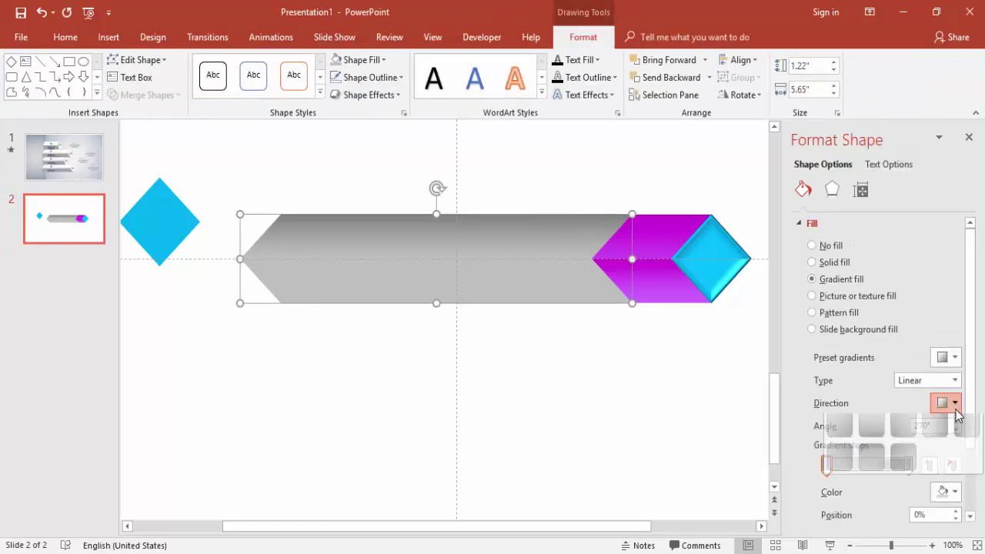
pyautogui.click(879, 457)
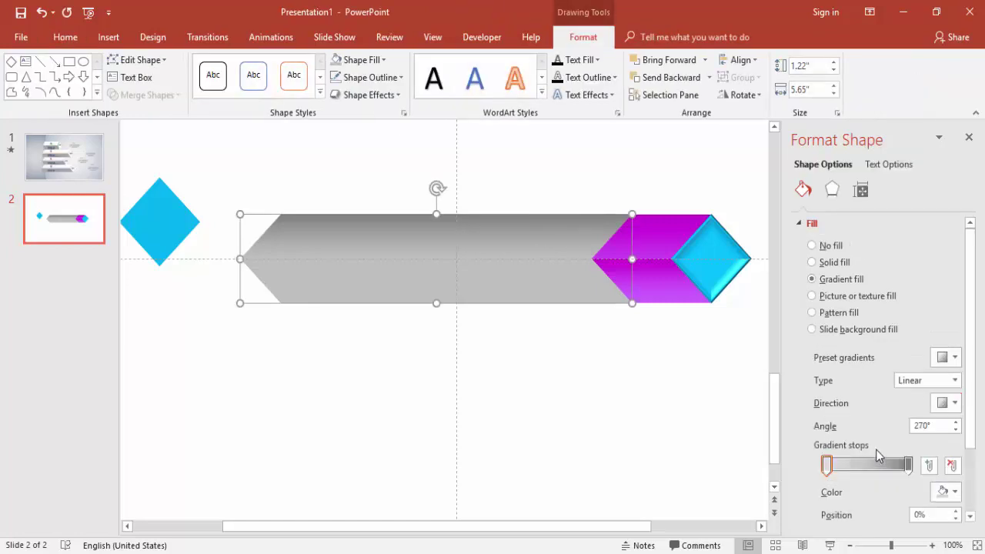
pyautogui.click(952, 404)
pyautogui.click(871, 441)
pyautogui.click(556, 378)
# Give the lower half a grey gradient fill angled at 270°.
pyautogui.doubleClick(544, 288)
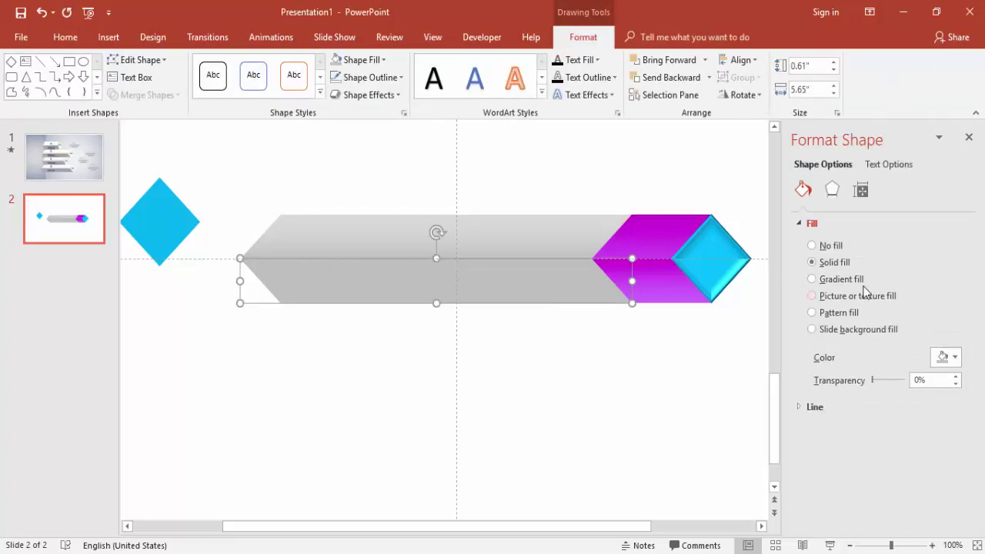
pyautogui.click(857, 279)
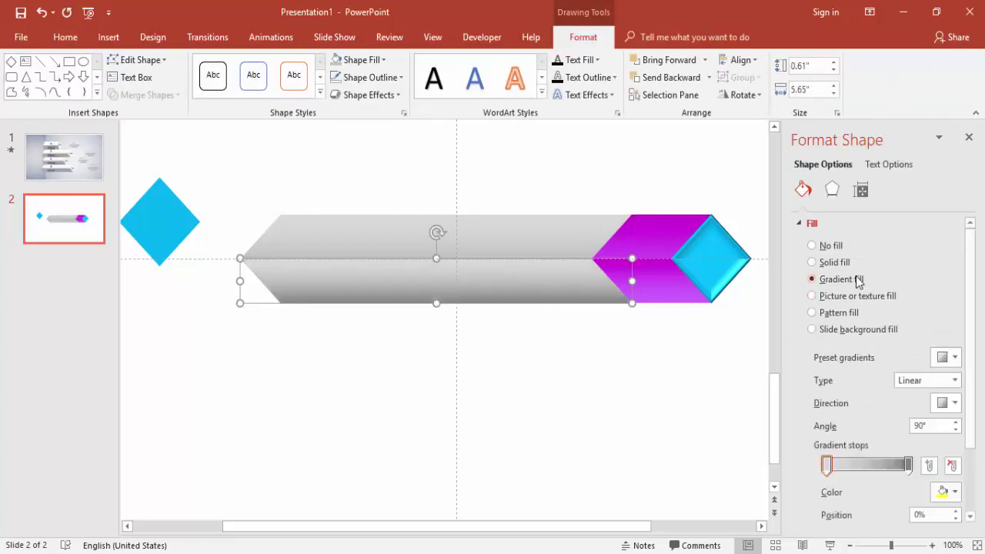
pyautogui.click(954, 403)
pyautogui.click(881, 439)
pyautogui.click(945, 402)
pyautogui.click(869, 467)
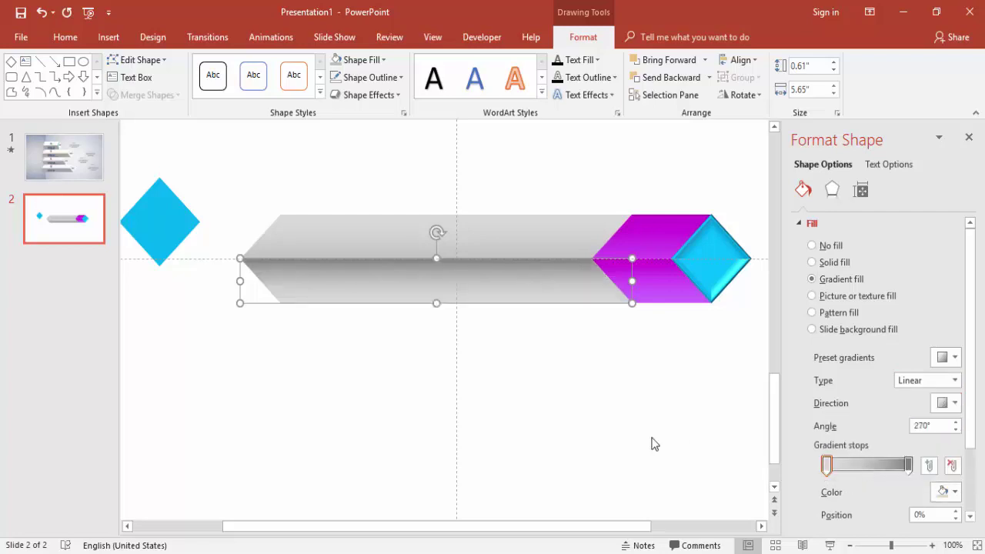
pyautogui.click(628, 436)
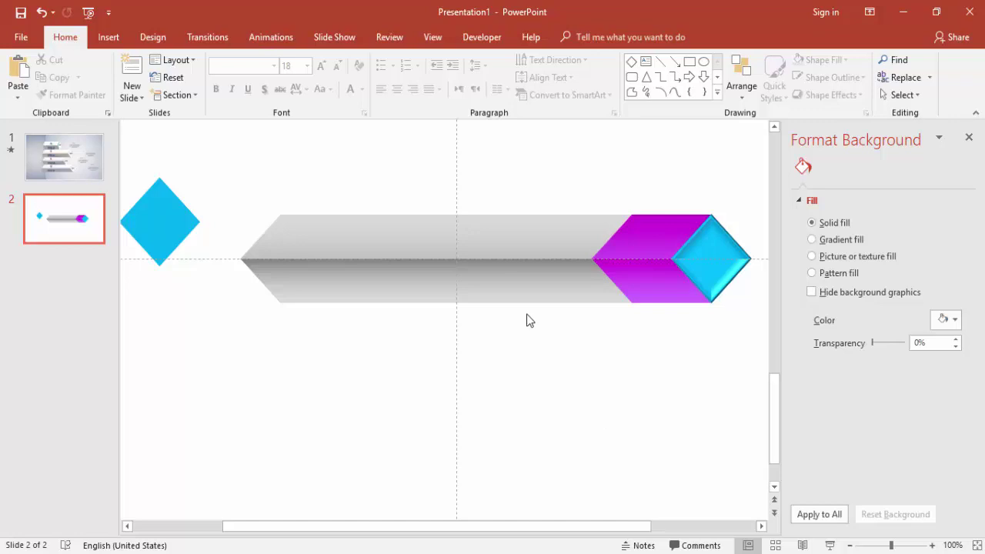
# Change the right-end bevelled diamond's fill to white, trying magenta first.
pyautogui.click(715, 238)
pyautogui.click(711, 240)
pyautogui.click(954, 358)
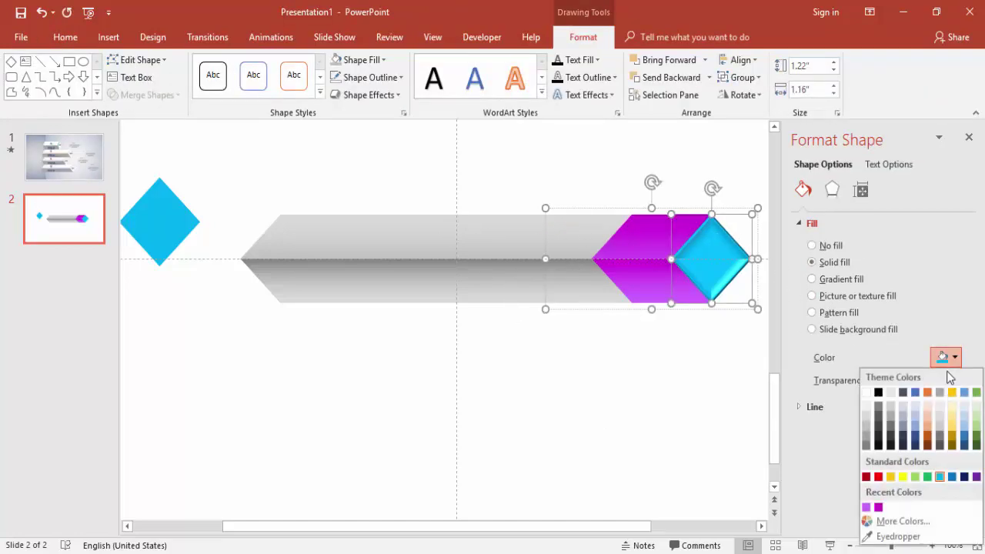
pyautogui.click(879, 506)
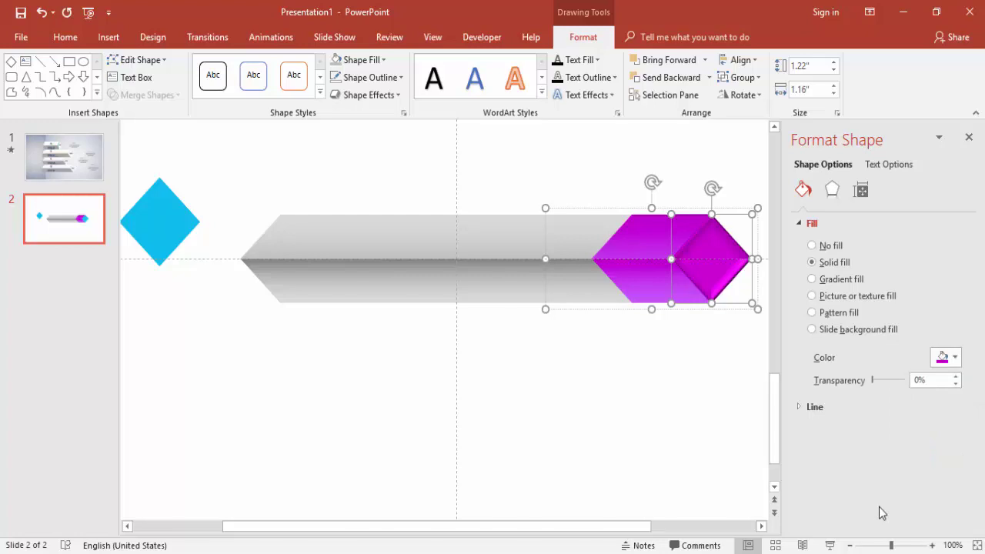
pyautogui.click(954, 357)
pyautogui.click(868, 418)
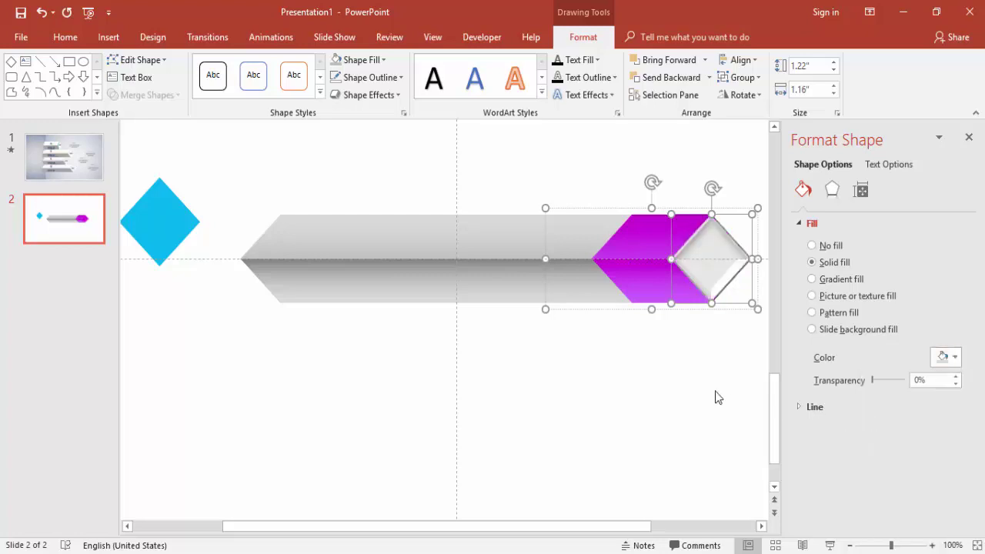
pyautogui.click(712, 393)
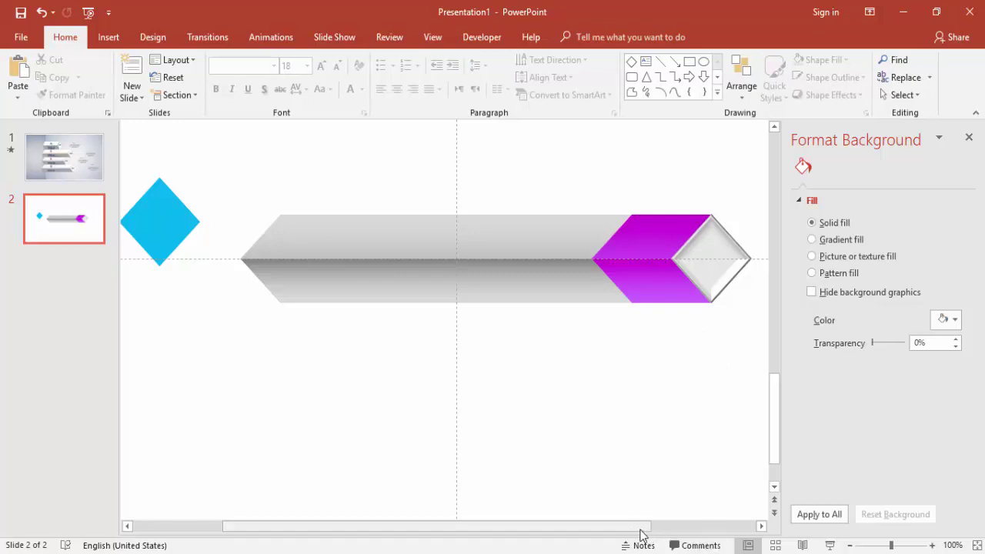
# Nudge the magenta-and-diamond group left behind the grey bar, leaving a thin magenta rim.
pyautogui.moveTo(642, 527); pyautogui.dragTo(672, 526)
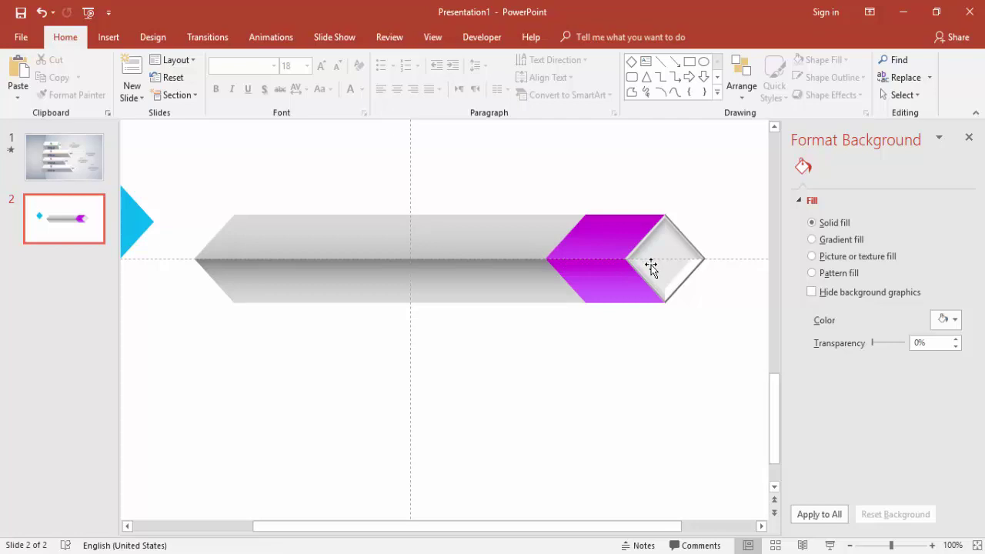
pyautogui.click(605, 244)
pyautogui.press('Left')
pyautogui.press('Left')
pyautogui.press('Left')
pyautogui.press('Left')
pyautogui.press('Left')
pyautogui.press('Left')
pyautogui.press('Left')
pyautogui.press('Left')
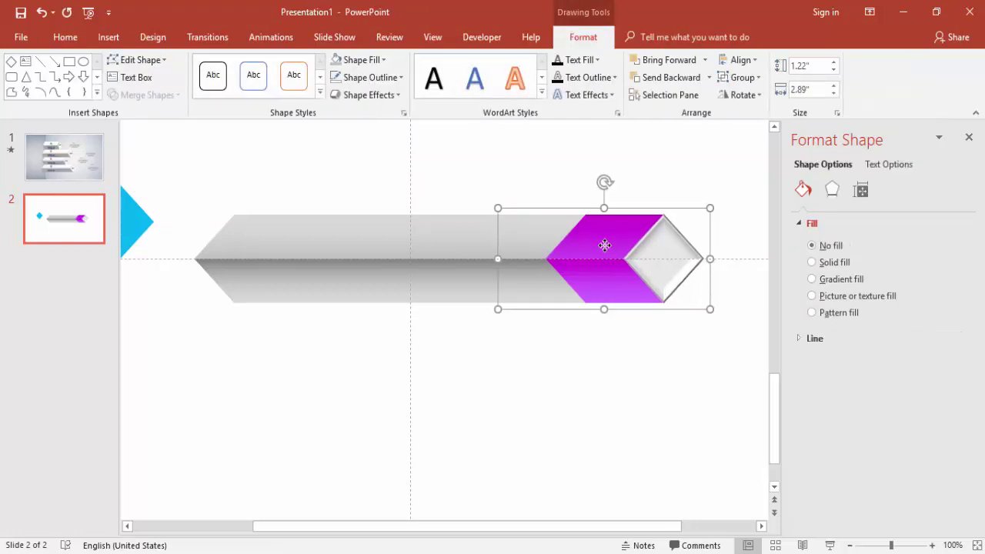
pyautogui.press('Left')
pyautogui.press('Left')
pyautogui.press('Left')
pyautogui.press('Left')
pyautogui.press('Left')
pyautogui.press('Left')
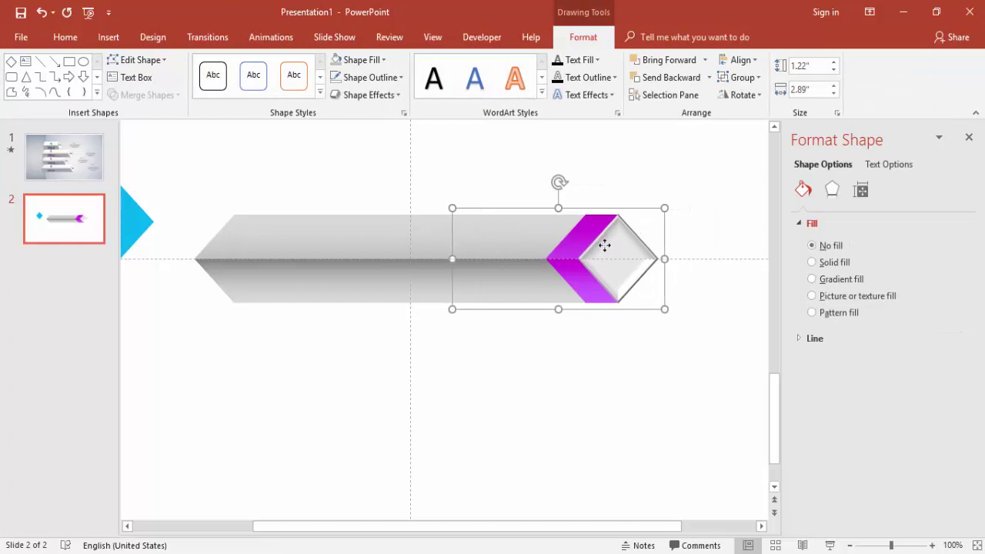
pyautogui.press('Left')
pyautogui.press('Left')
pyautogui.press('Left')
pyautogui.press('Left')
pyautogui.press('Left')
pyautogui.press('Left')
pyautogui.press('Left')
pyautogui.press('Left')
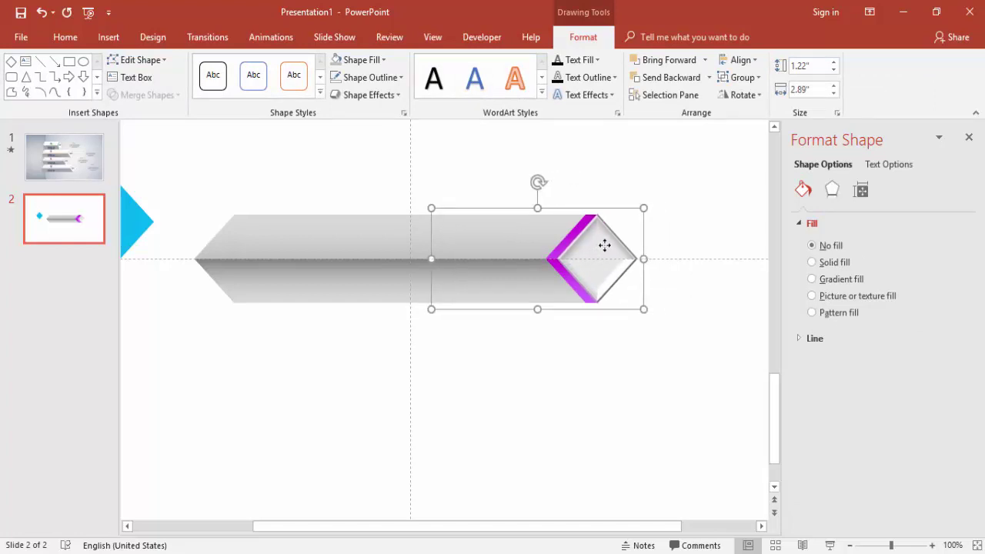
pyautogui.press('Left')
pyautogui.press('Left')
pyautogui.press('Left')
pyautogui.press('Left')
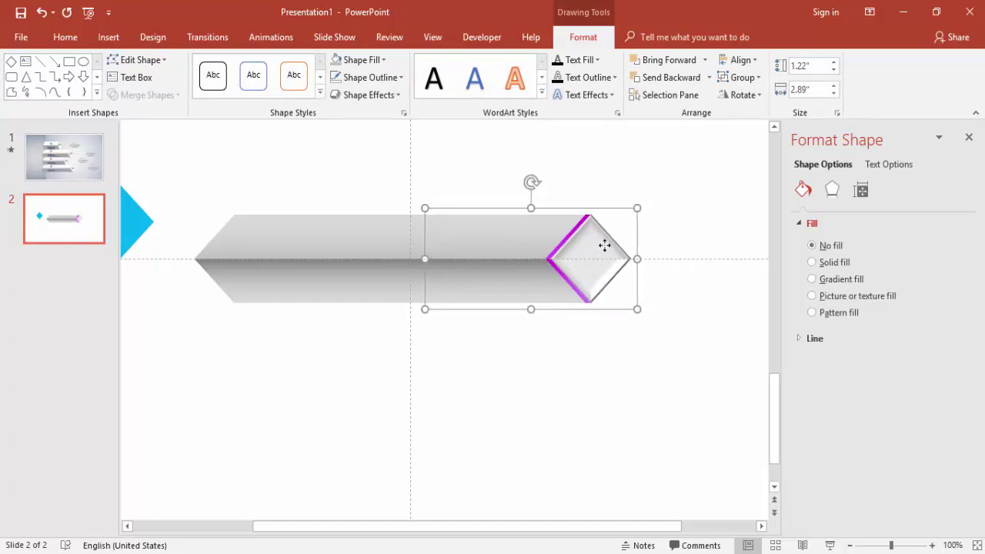
pyautogui.press('Right')
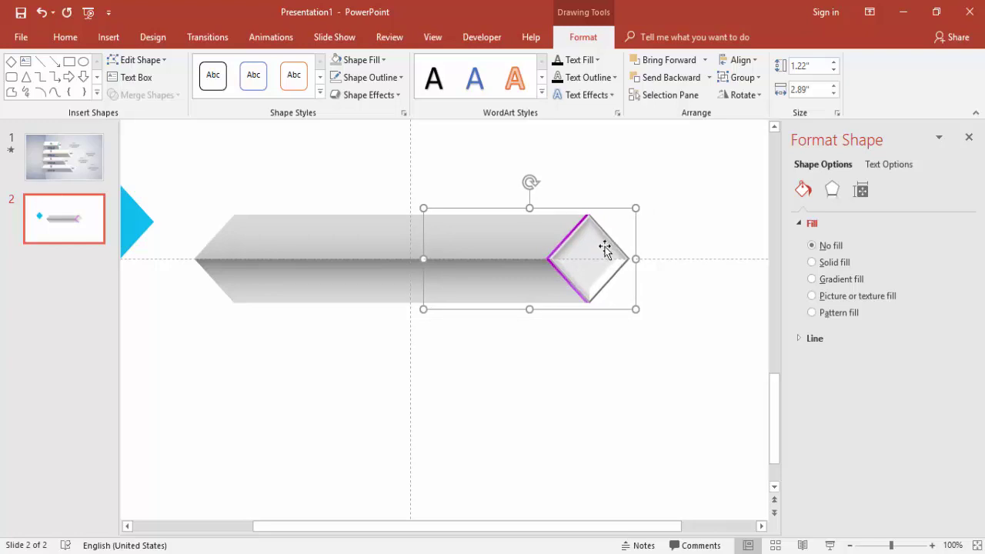
# Add a Lines motion path to the magenta group with its direction set to Right.
pyautogui.click(265, 39)
pyautogui.click(663, 60)
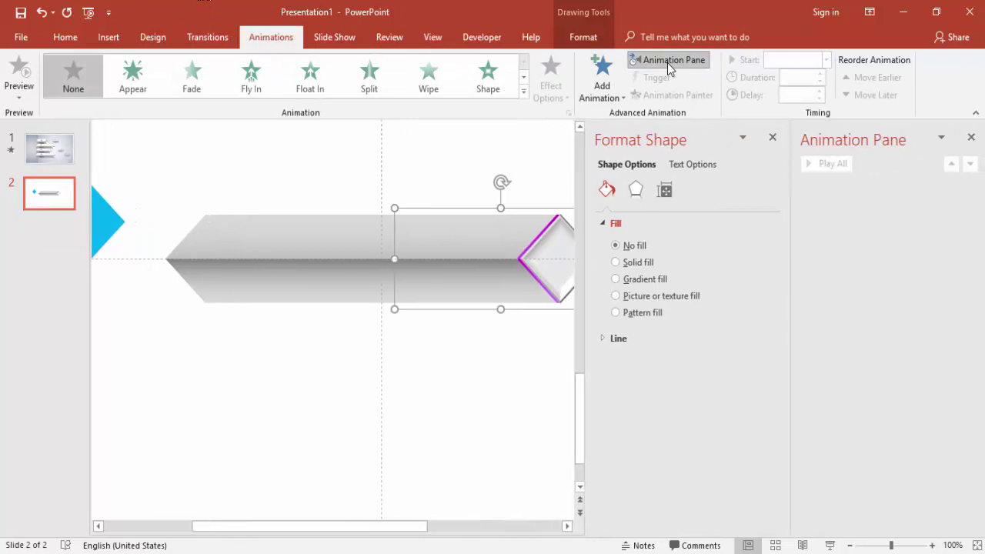
pyautogui.click(611, 102)
pyautogui.moveTo(882, 224); pyautogui.dragTo(877, 347)
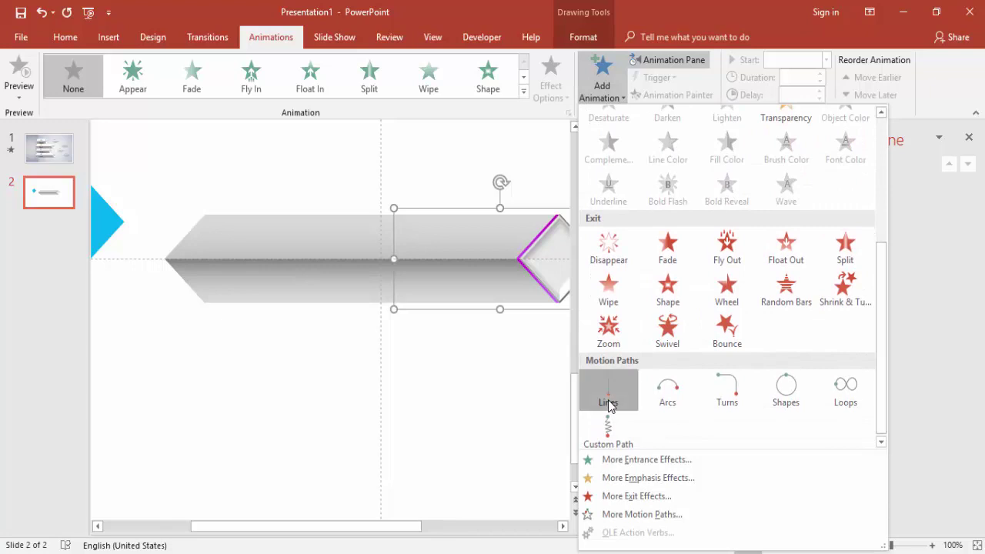
pyautogui.click(607, 402)
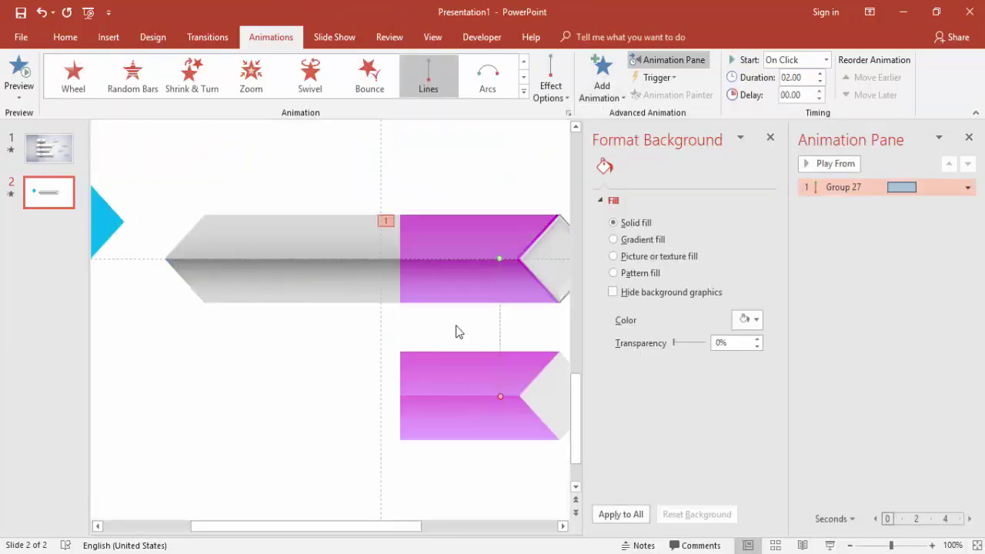
pyautogui.click(550, 85)
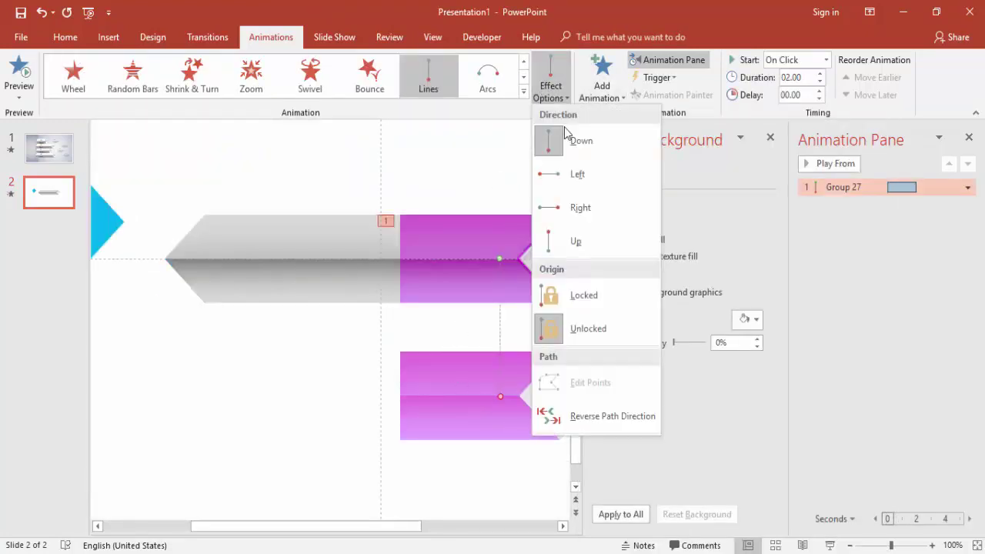
pyautogui.click(608, 174)
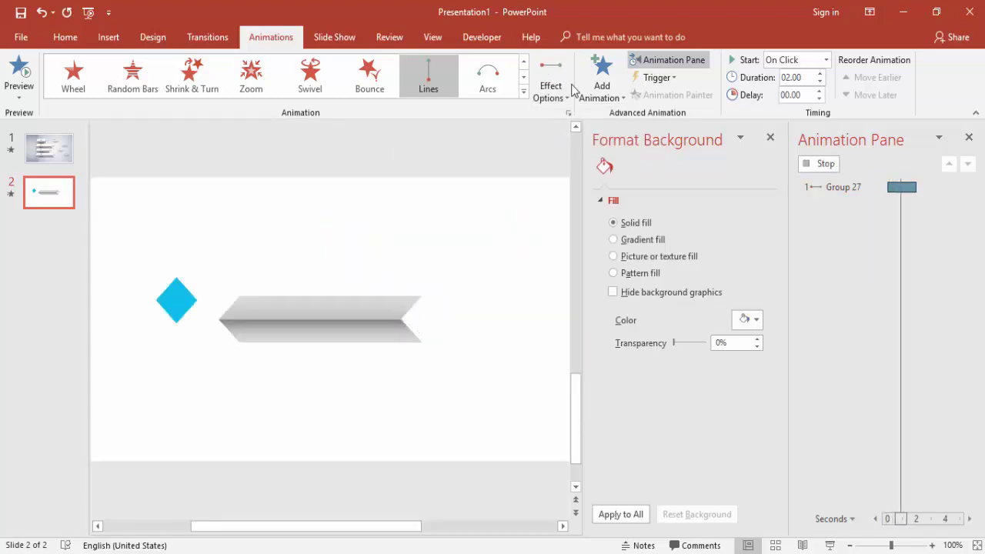
pyautogui.click(556, 83)
pyautogui.click(592, 190)
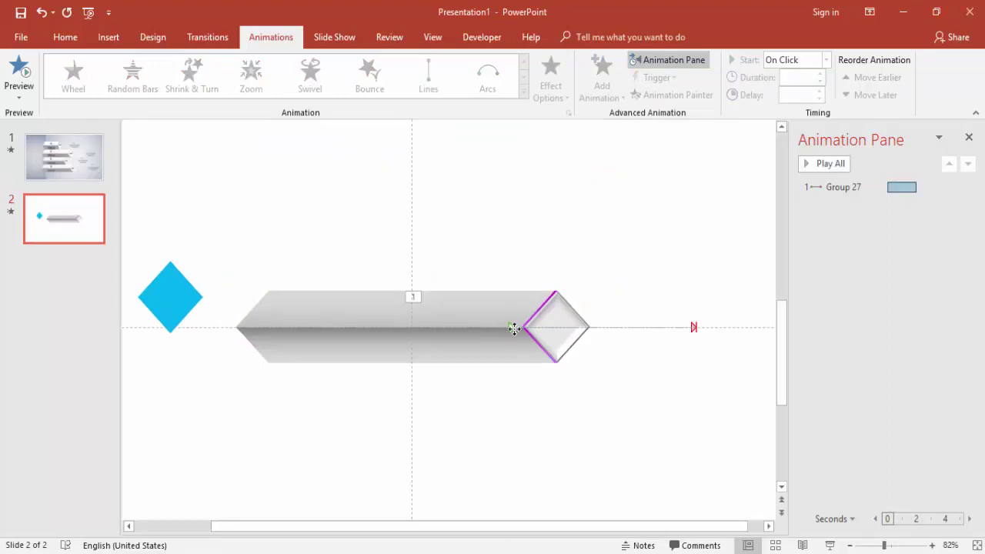
# Shorten the group's rightward motion path to end near the diamond, then preview it in Slide Show.
pyautogui.click(513, 328)
pyautogui.click(570, 329)
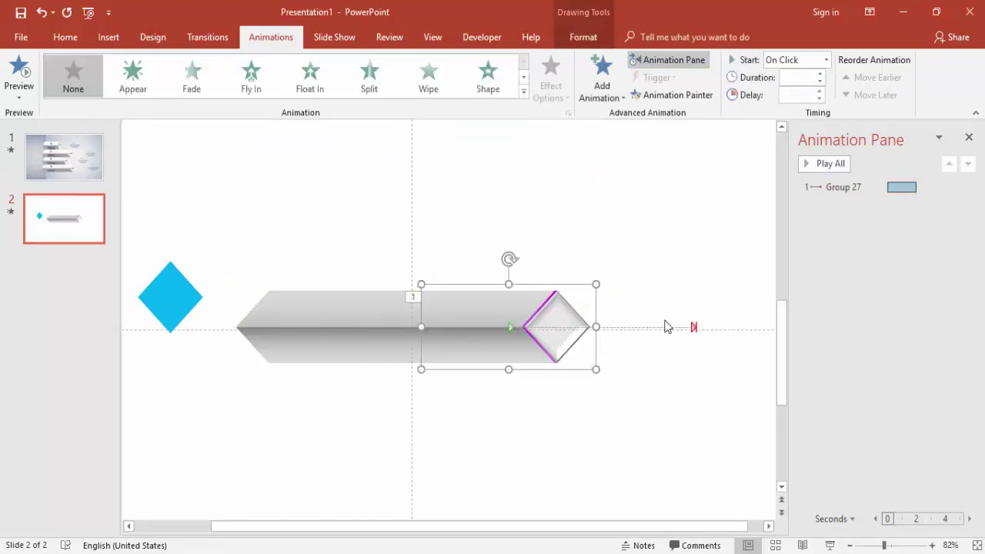
pyautogui.moveTo(686, 327); pyautogui.dragTo(600, 336)
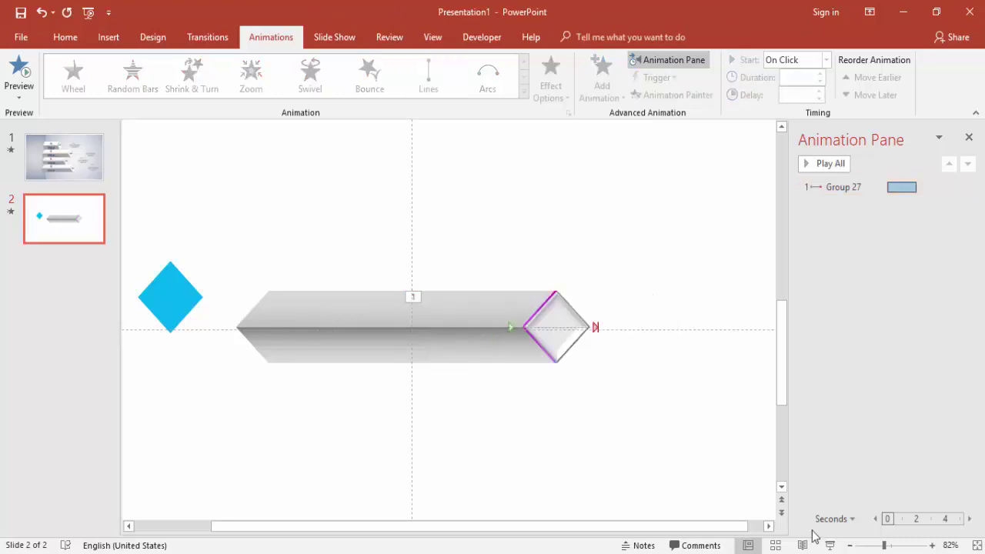
pyautogui.click(829, 545)
pyautogui.click(830, 545)
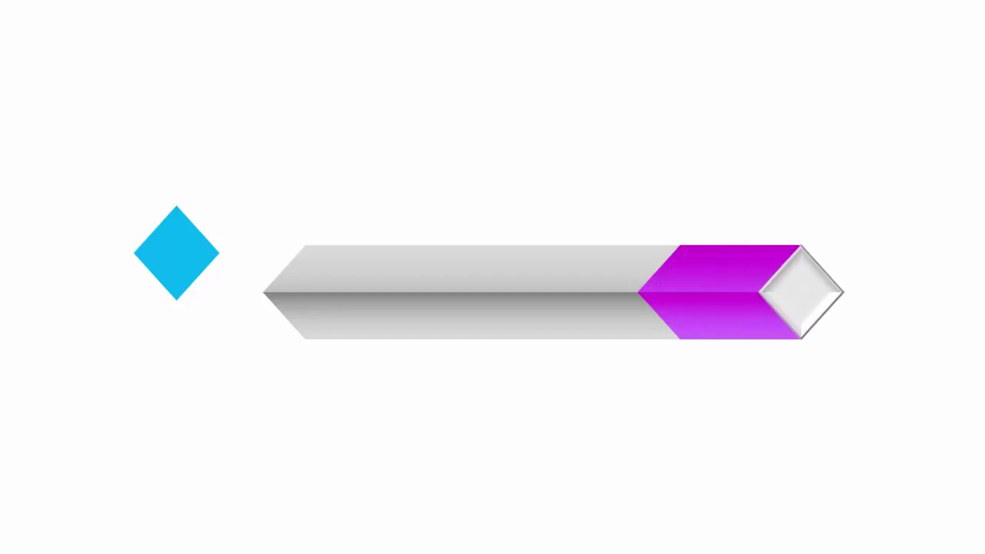
pyautogui.press('Escape')
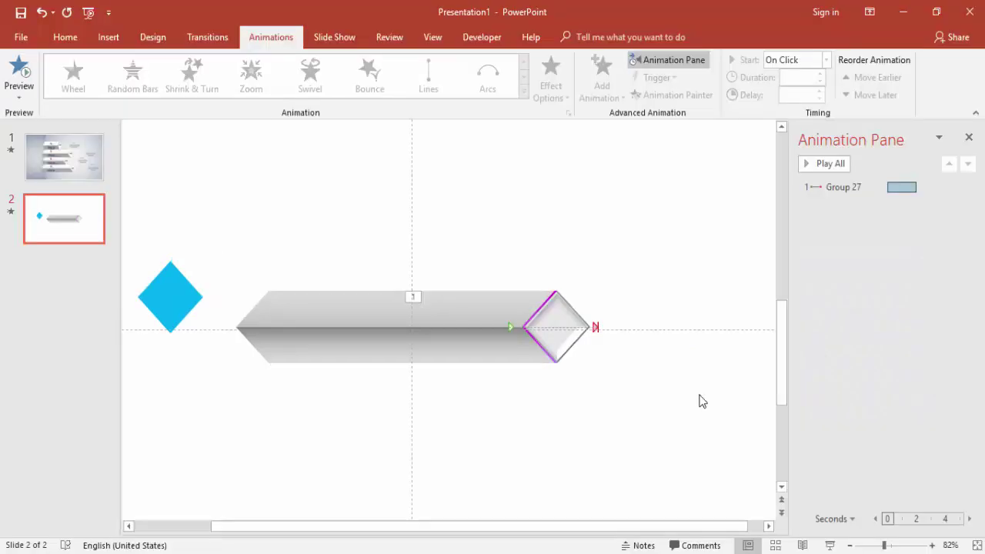
# Give the Group 27 animation a 0.68 sec bounce end and 1-second (Fast) duration, then preview it.
pyautogui.doubleClick(867, 188)
pyautogui.moveTo(461, 268); pyautogui.dragTo(466, 267)
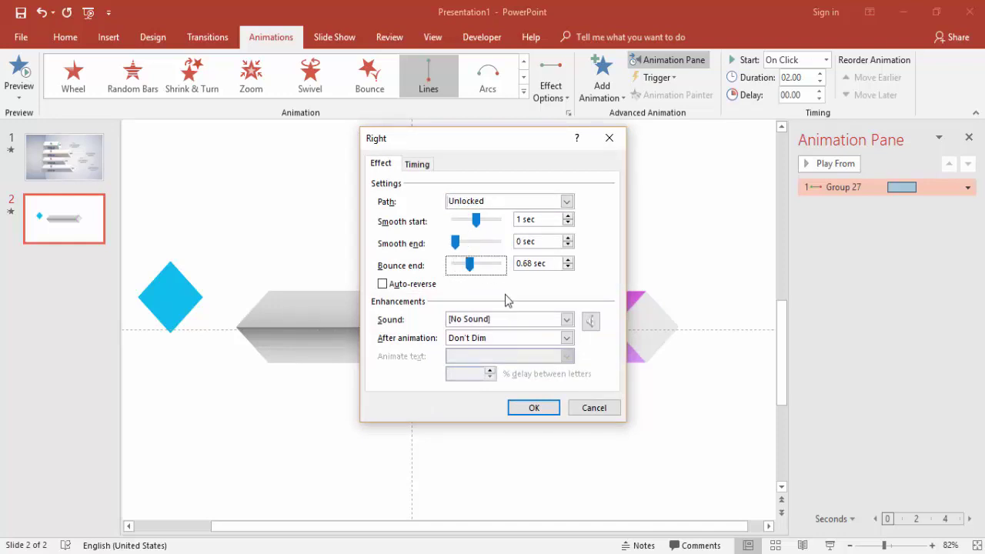
pyautogui.click(416, 163)
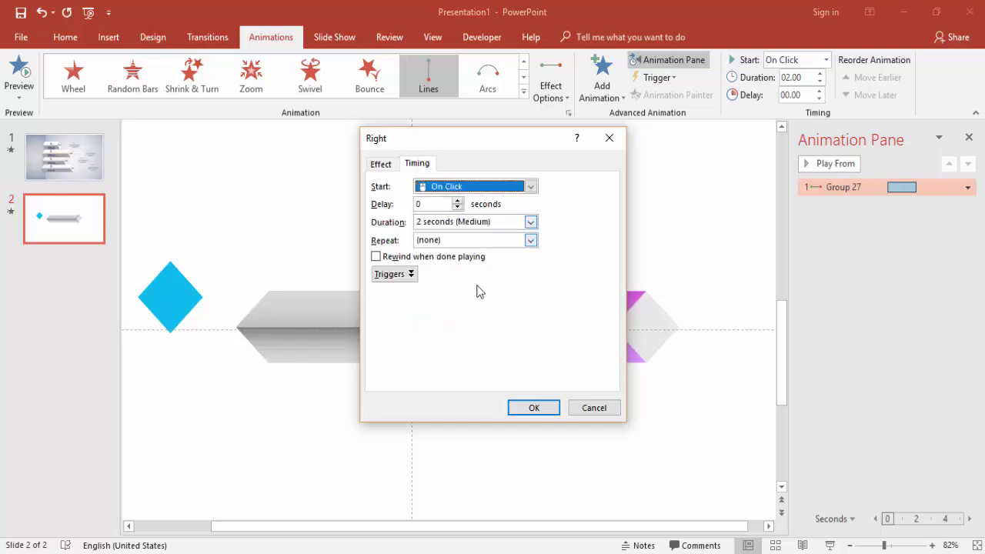
pyautogui.click(531, 221)
pyautogui.click(491, 276)
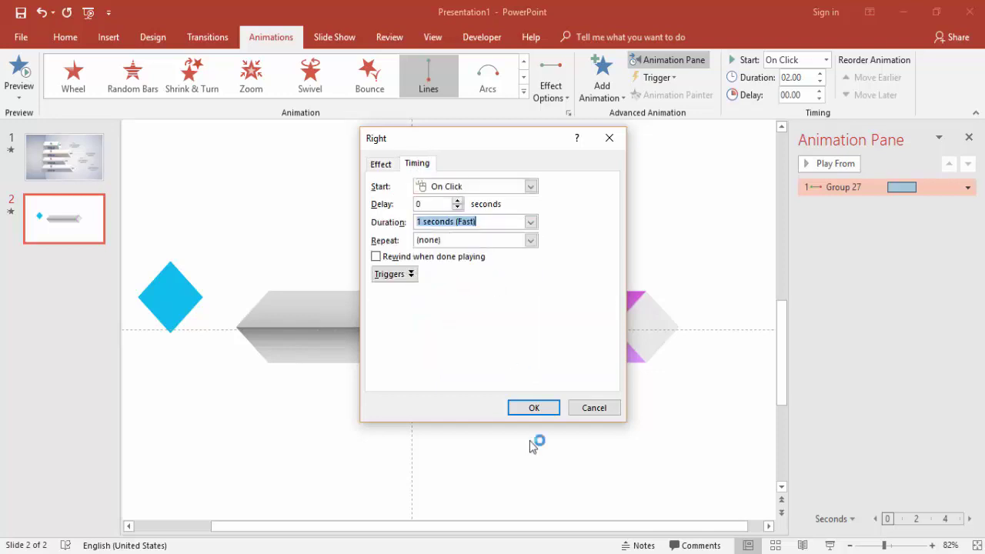
pyautogui.click(543, 413)
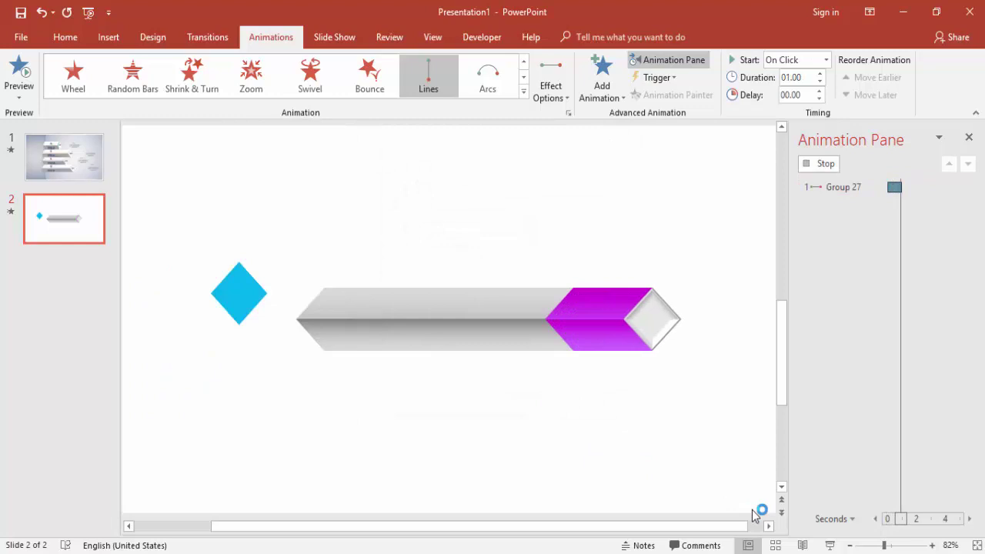
pyautogui.click(829, 545)
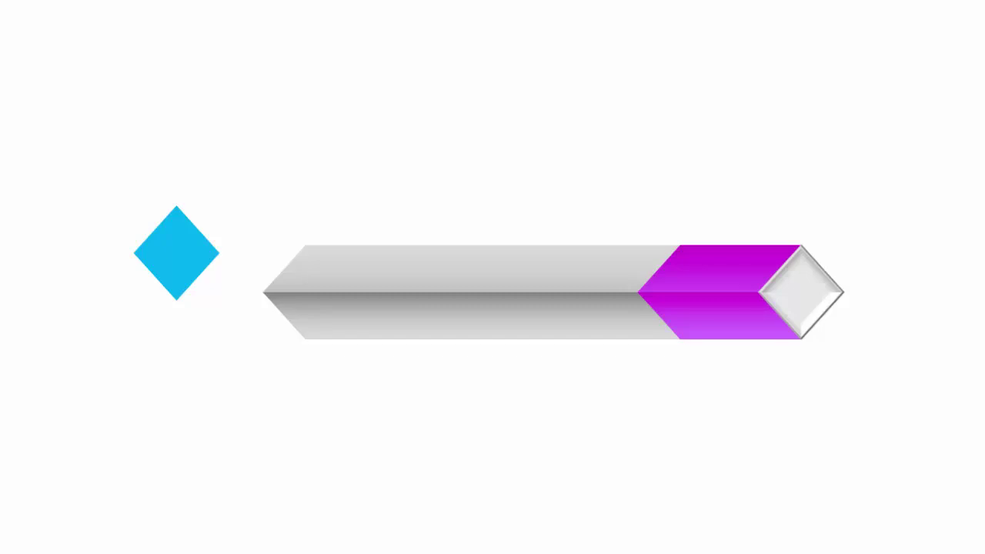
pyautogui.press('Escape')
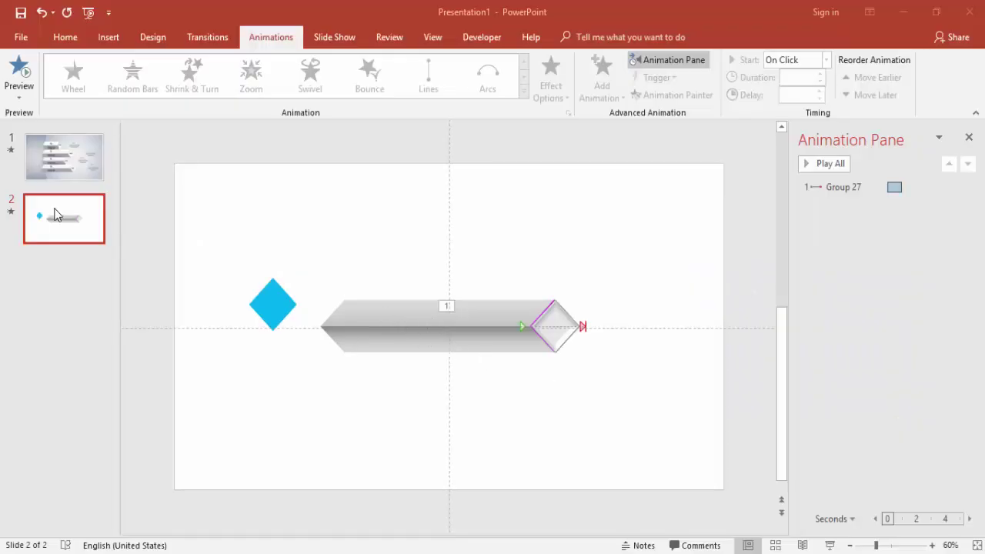
# Copy the person icon and TITLE A from slide 1 onto the grey bar, then move the assembly lower.
pyautogui.click(64, 154)
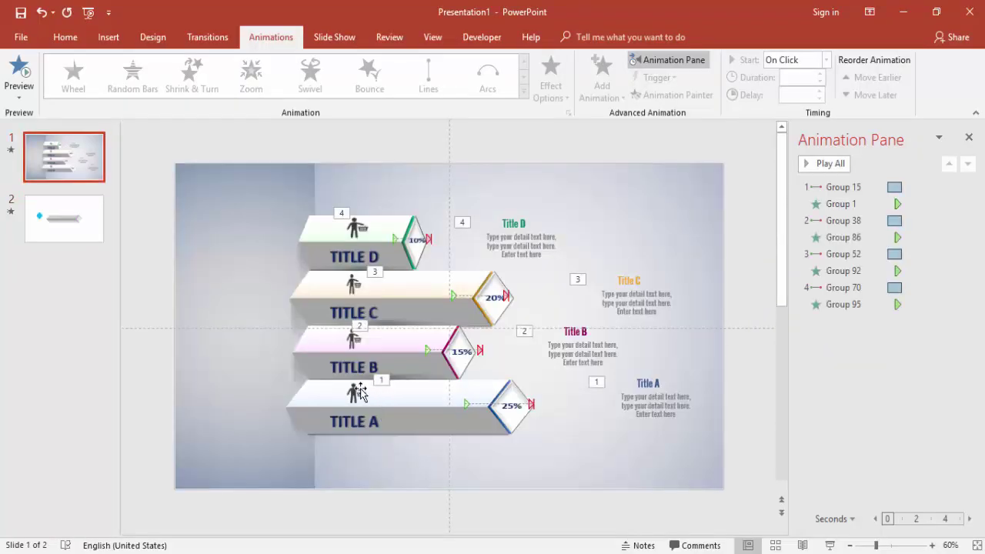
pyautogui.click(356, 394)
pyautogui.keyDown('shift'); pyautogui.click(366, 421); pyautogui.keyUp('shift')
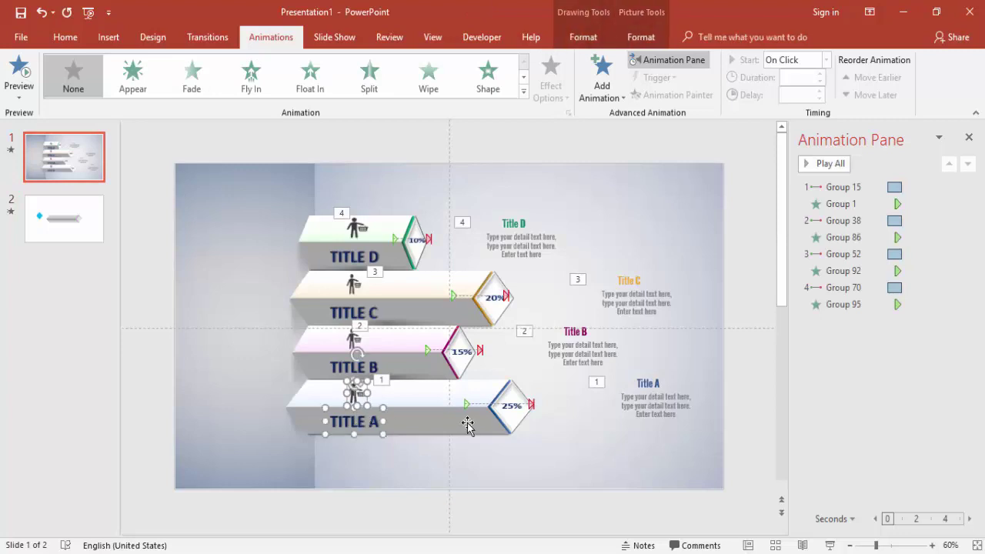
pyautogui.click(97, 235)
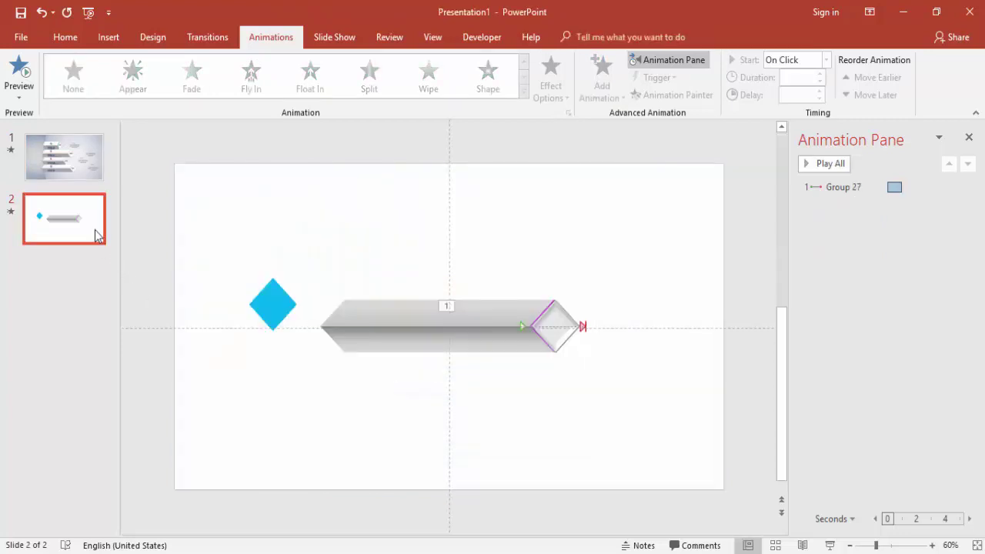
pyautogui.click(203, 294)
pyautogui.hotkey('ctrl', 'v')
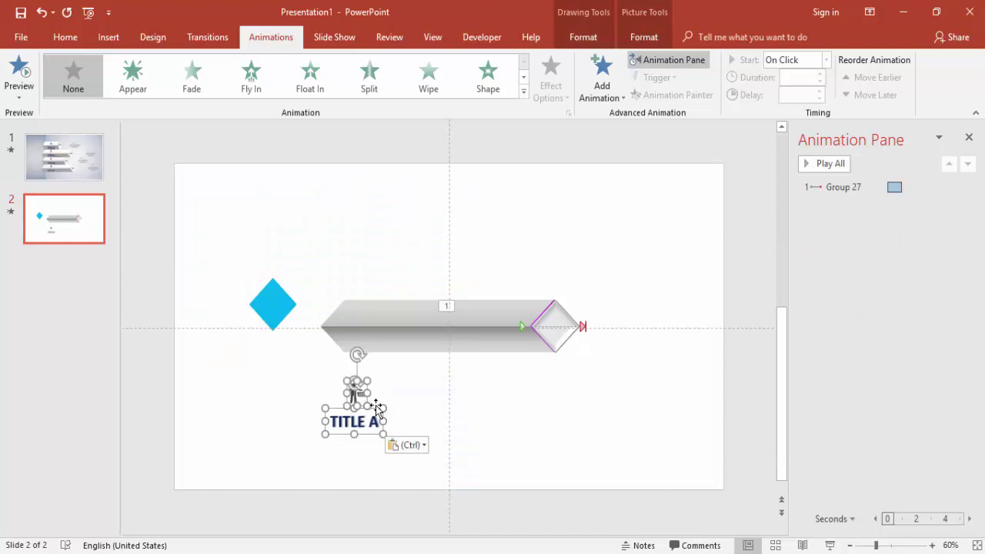
pyautogui.moveTo(376, 405); pyautogui.dragTo(401, 326)
pyautogui.moveTo(692, 403); pyautogui.dragTo(300, 245)
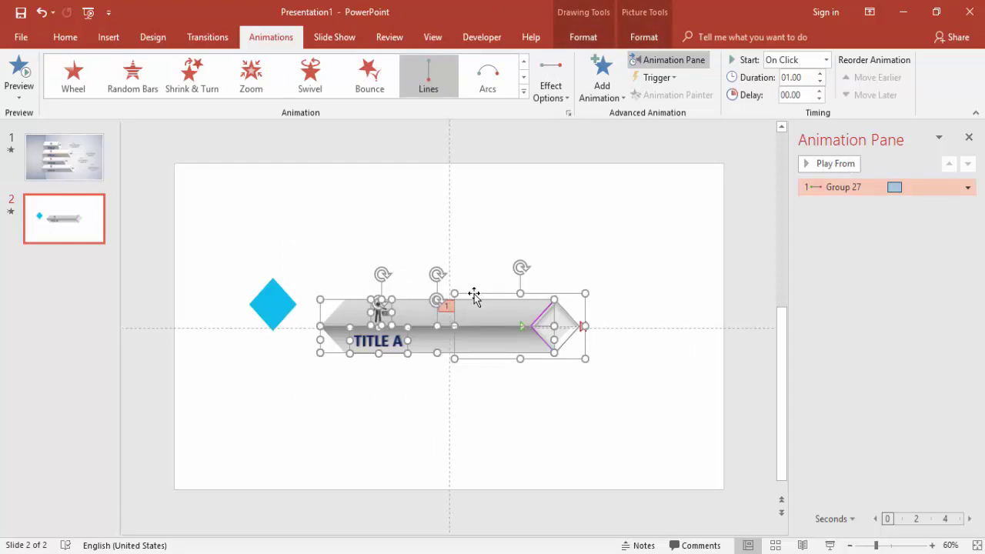
pyautogui.moveTo(410, 307); pyautogui.dragTo(410, 392)
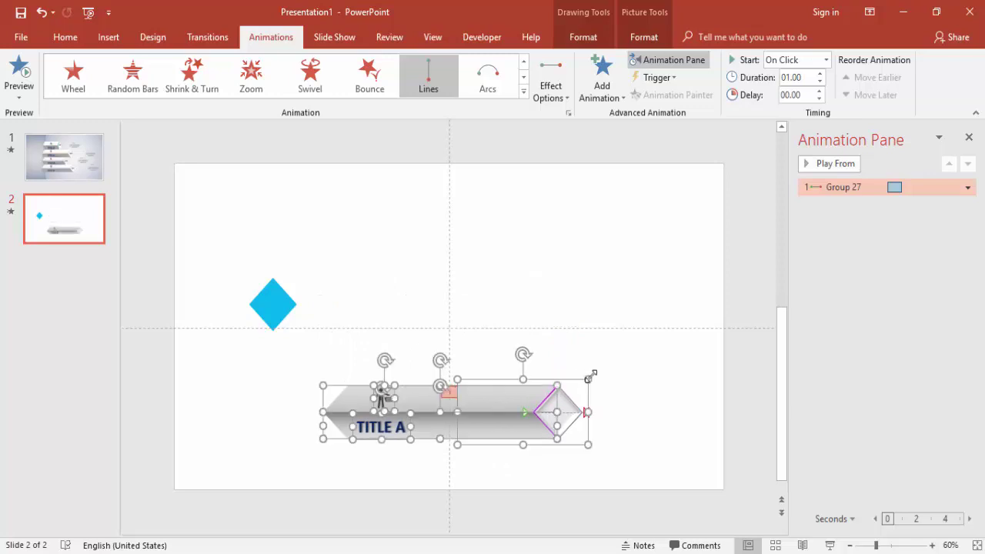
# Ungroup the banner and place a slightly taller copy just above the original.
pyautogui.rightClick(493, 385)
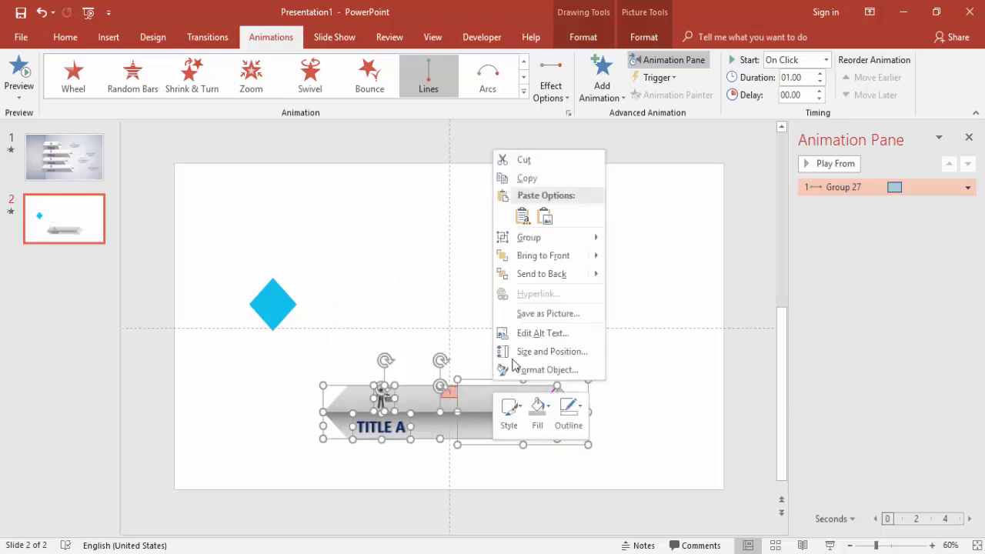
pyautogui.moveTo(569, 239)
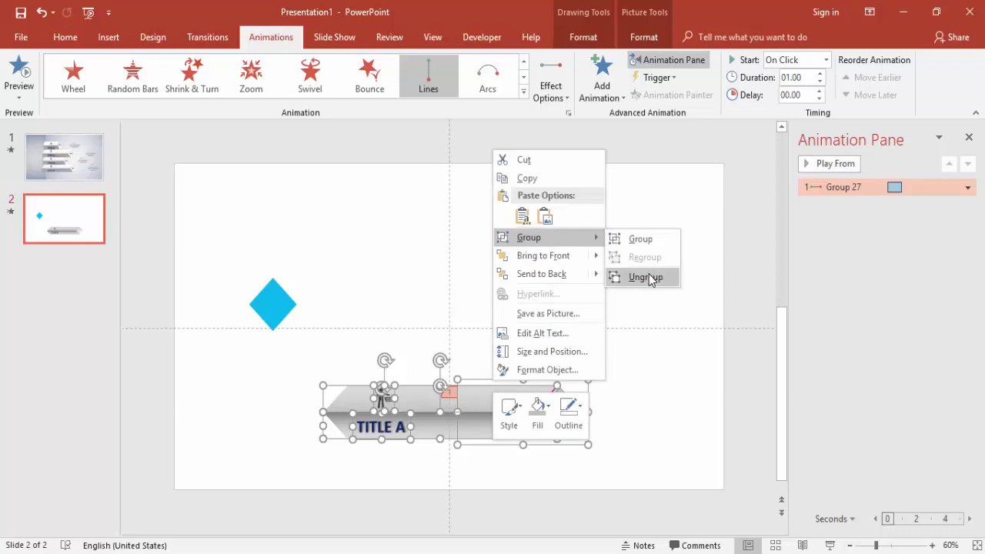
pyautogui.click(641, 240)
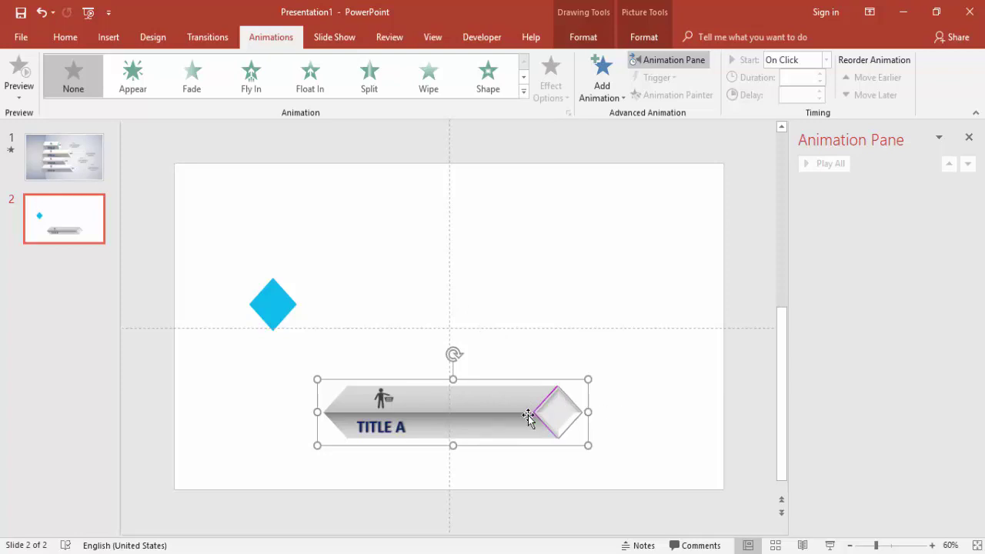
pyautogui.moveTo(528, 416); pyautogui.dragTo(492, 363)
pyautogui.moveTo(581, 360); pyautogui.dragTo(530, 363)
pyautogui.click(581, 372)
pyautogui.click(439, 357)
pyautogui.moveTo(446, 358)
pyautogui.mouseDown()
pyautogui.moveTo(459, 354)
pyautogui.moveTo(447, 356)
pyautogui.moveTo(435, 319)
pyautogui.moveTo(456, 346)
pyautogui.mouseUp()
pyautogui.click(466, 355)
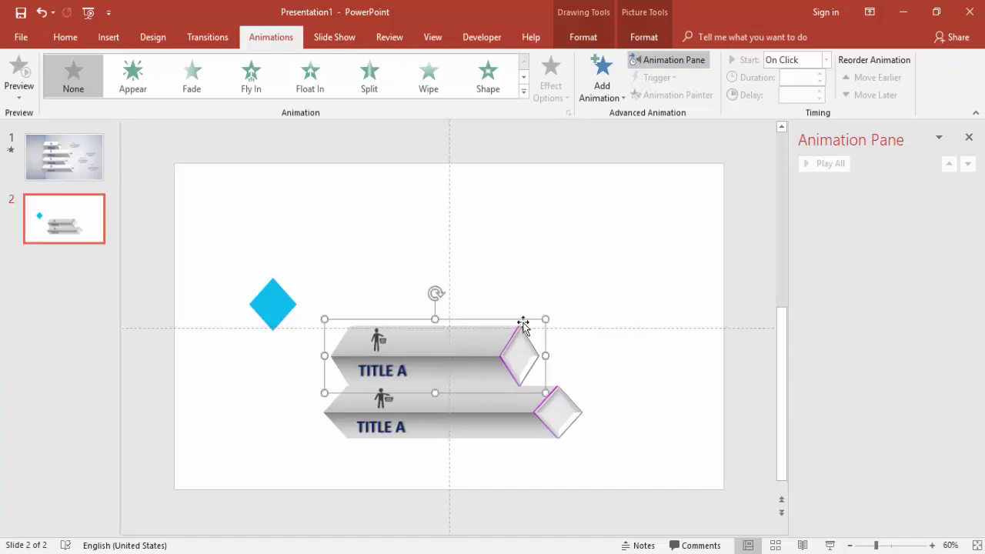
# Send the upper banner one layer back and nudge it into its final position.
pyautogui.click(639, 40)
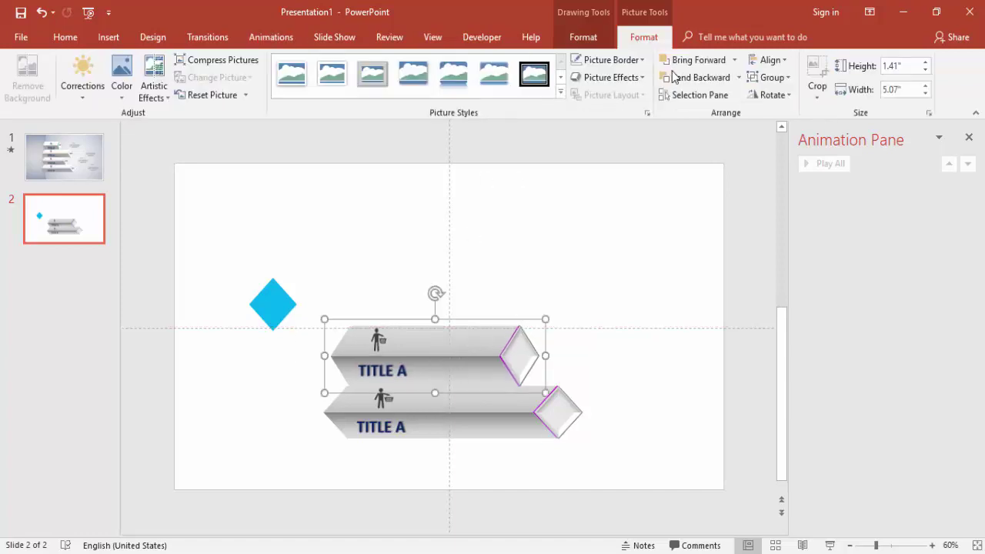
pyautogui.click(739, 77)
pyautogui.click(714, 115)
pyautogui.click(635, 223)
pyautogui.click(468, 349)
pyautogui.moveTo(468, 349); pyautogui.dragTo(467, 343)
pyautogui.press('Right')
pyautogui.press('Right')
pyautogui.press('Right')
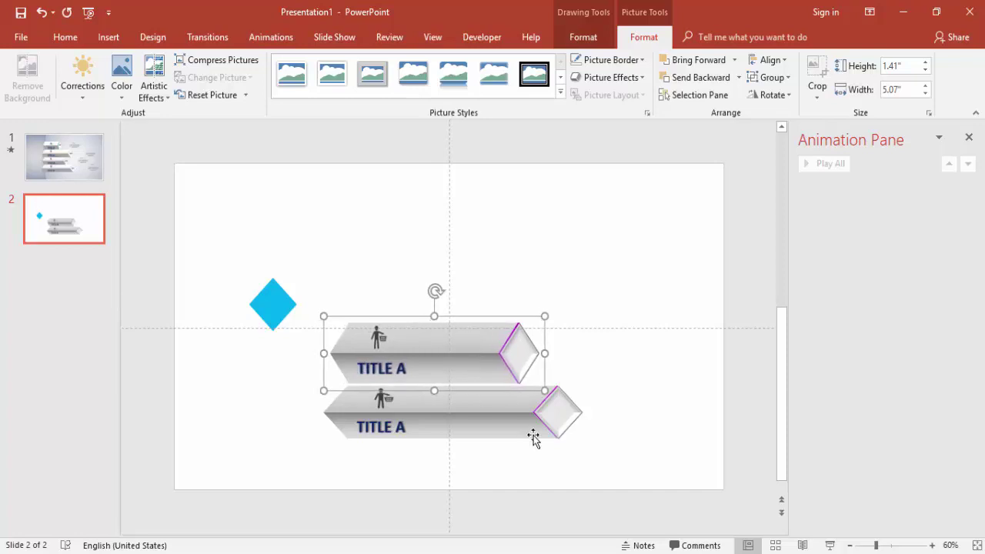
pyautogui.click(534, 405)
pyautogui.click(531, 400)
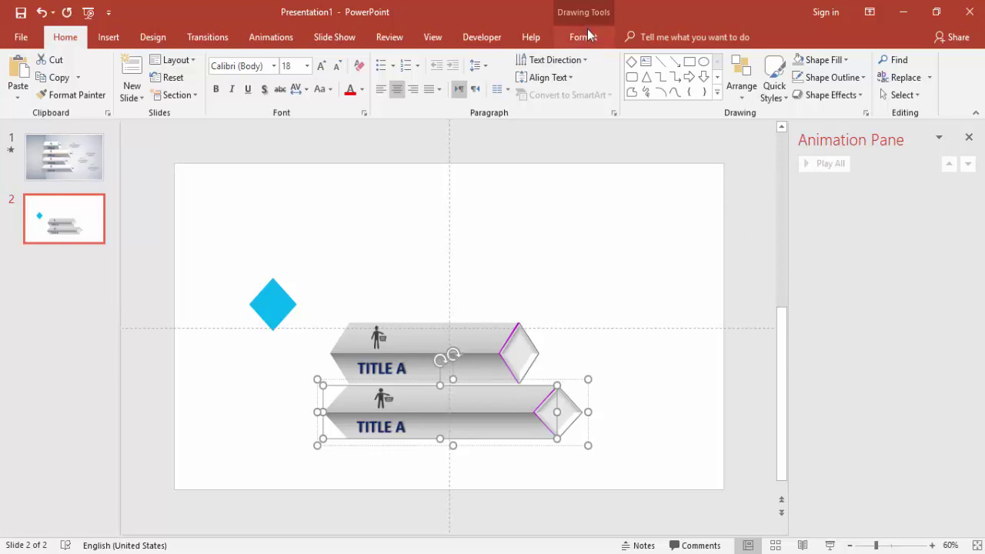
# Apply an Outer shadow preset to the lower banner (60% transparency, 4 pt blur, 270°, 3 pt).
pyautogui.click(586, 37)
pyautogui.rightClick(492, 398)
pyautogui.click(531, 388)
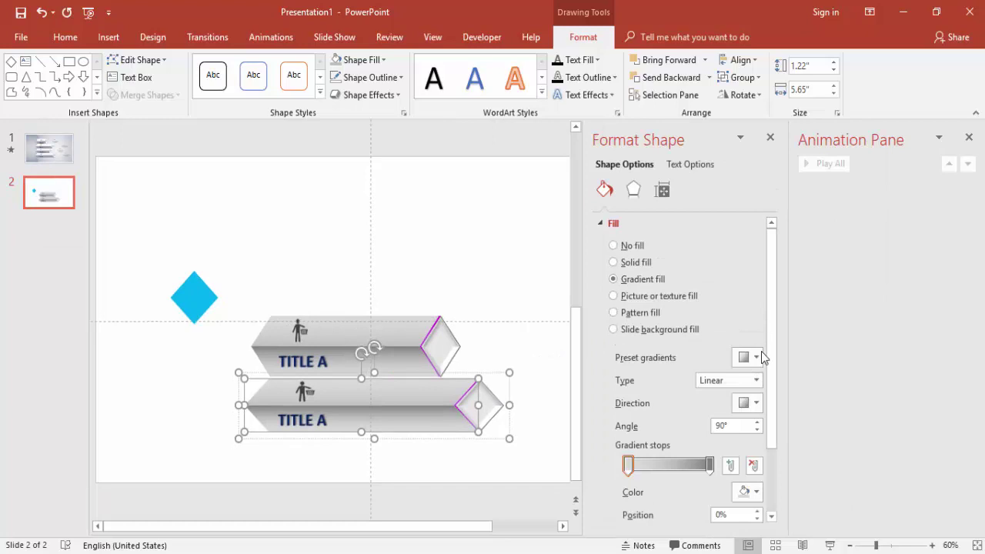
pyautogui.click(637, 188)
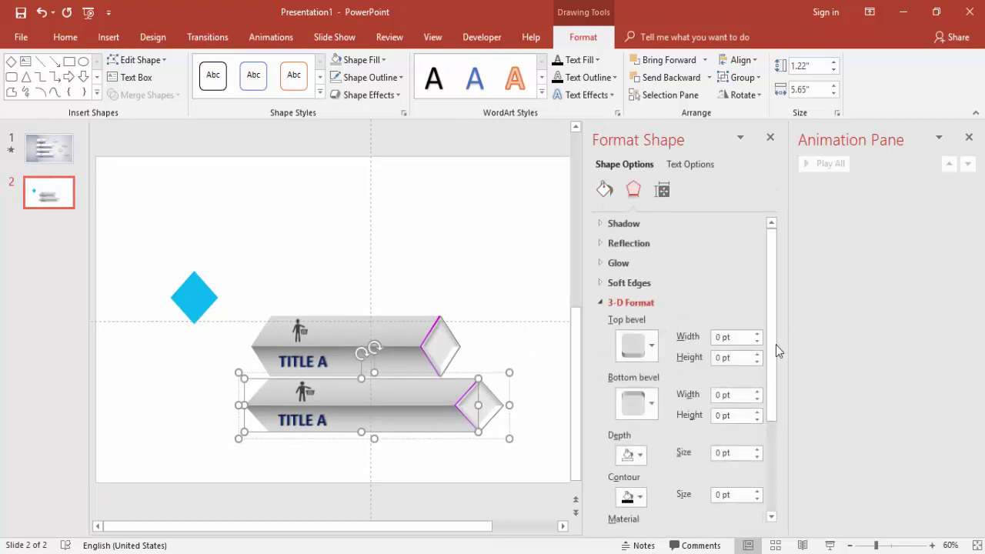
pyautogui.click(625, 224)
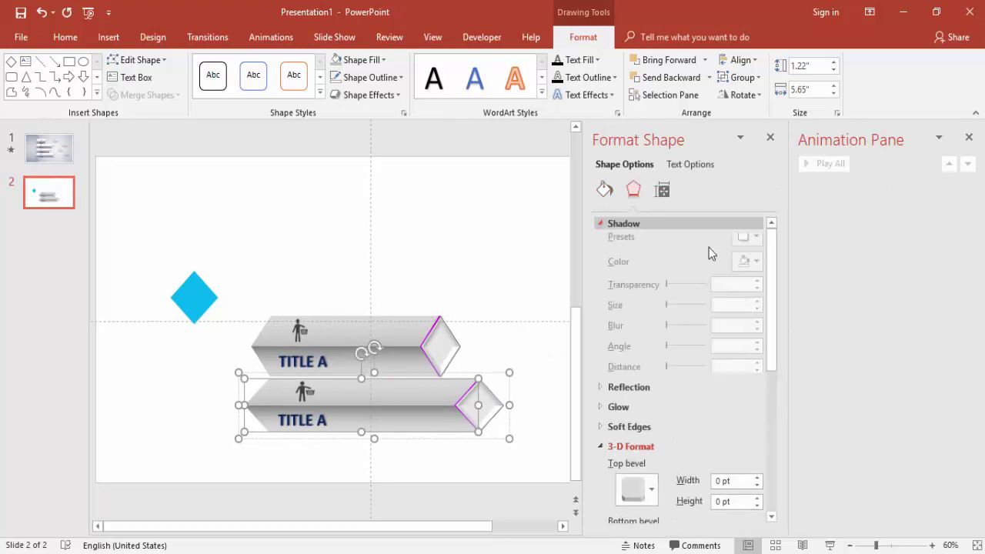
pyautogui.click(748, 244)
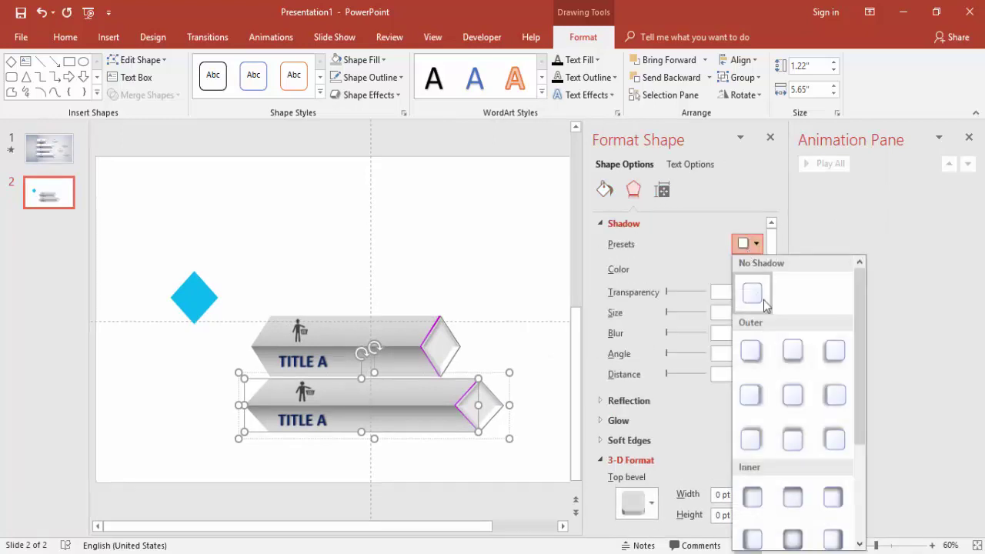
pyautogui.click(792, 439)
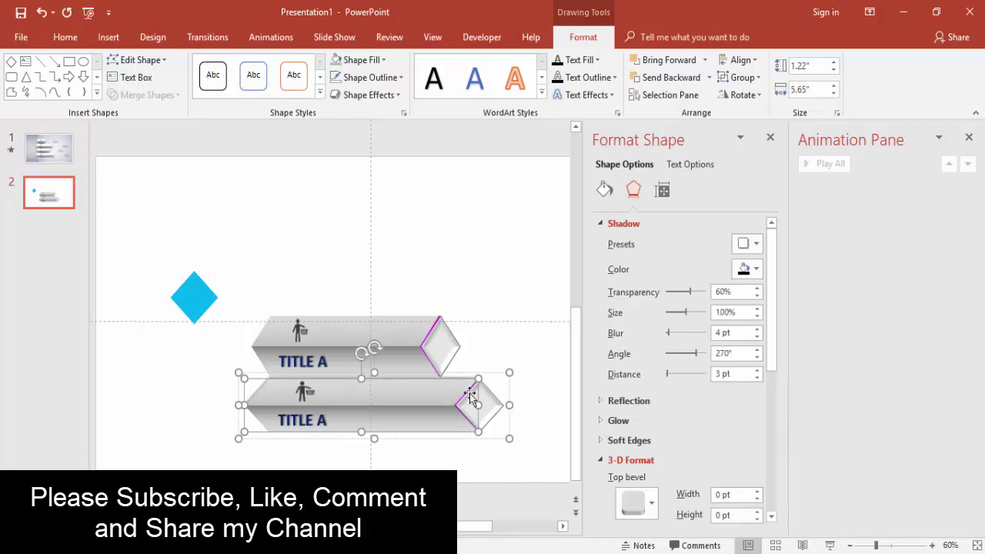
# Stack two more banner copies above, the top one 3.59 inches wide, then view slide 1.
pyautogui.click(437, 464)
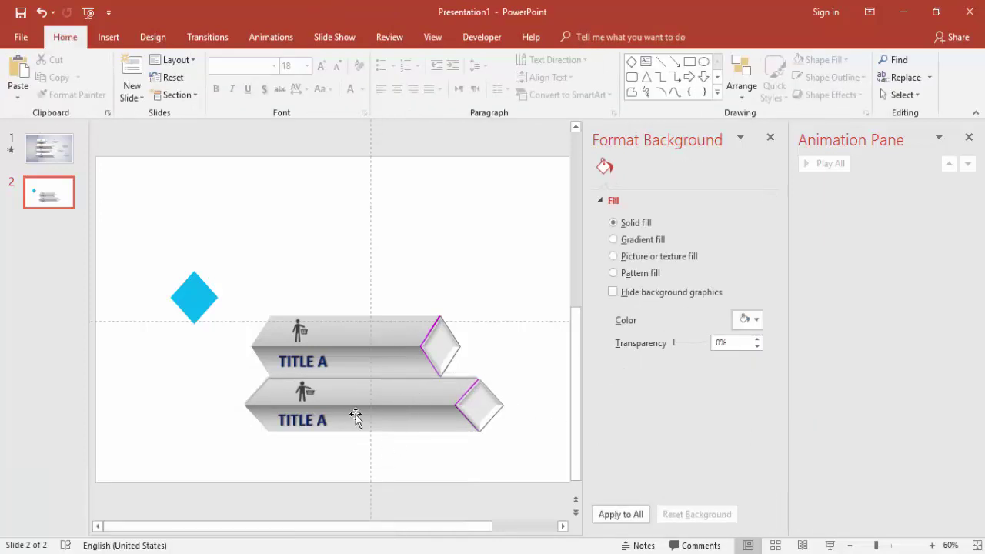
pyautogui.click(373, 336)
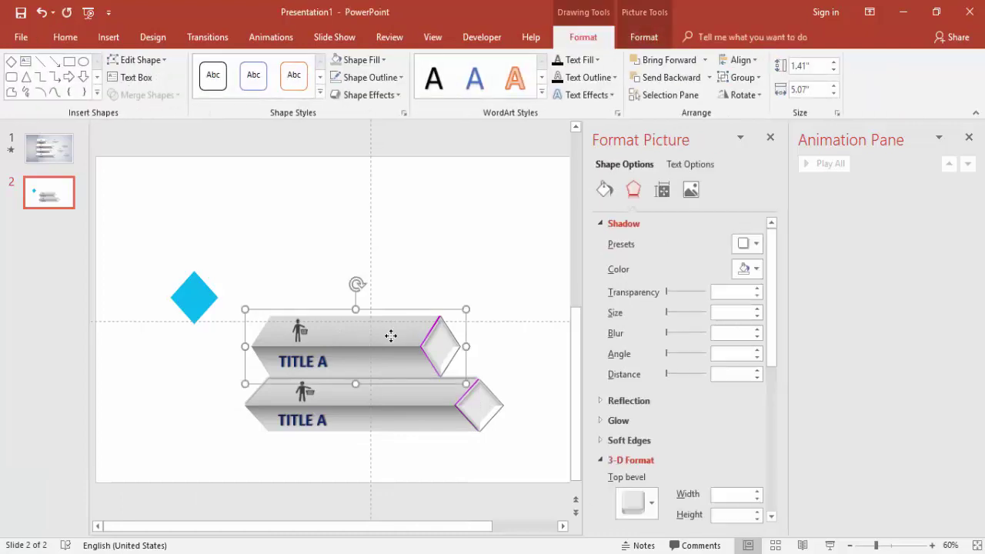
pyautogui.moveTo(391, 336); pyautogui.dragTo(387, 273)
pyautogui.moveTo(466, 284); pyautogui.dragTo(503, 285)
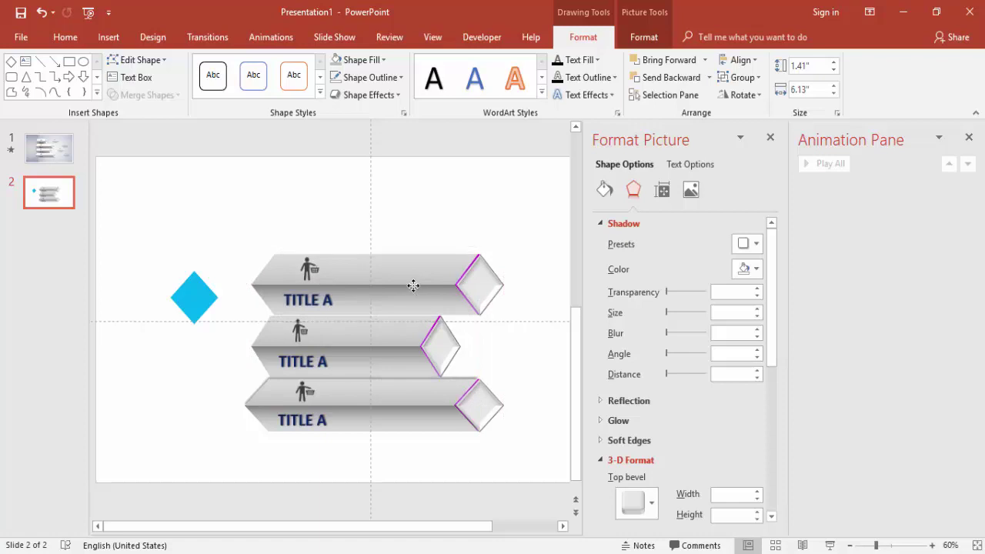
pyautogui.hotkey('ctrl', 'd')
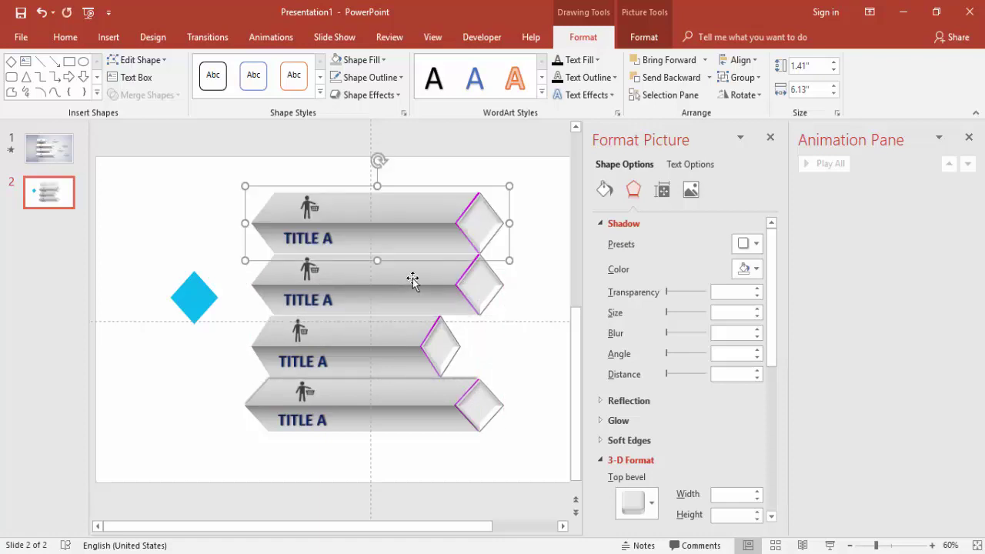
pyautogui.moveTo(510, 224); pyautogui.dragTo(403, 231)
pyautogui.moveTo(339, 229); pyautogui.dragTo(351, 229)
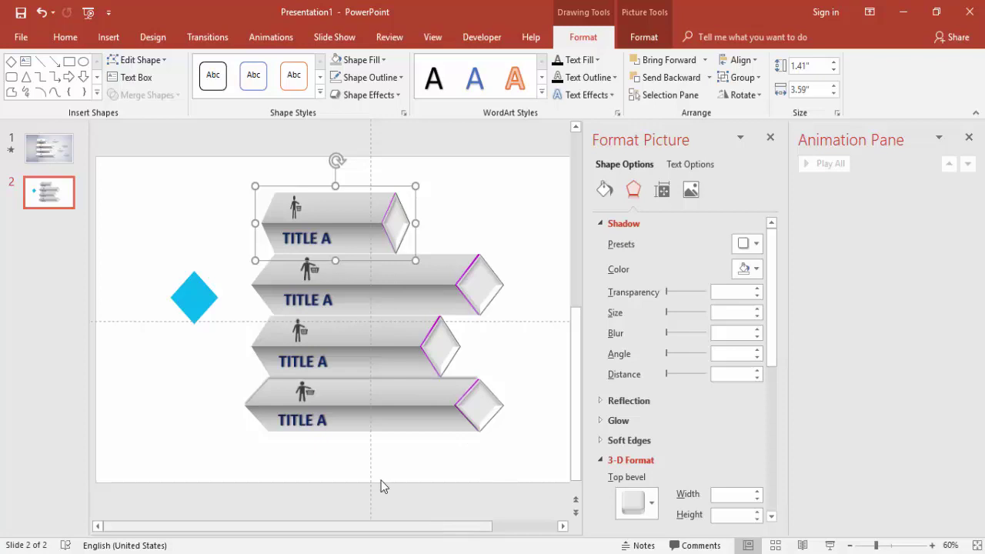
pyautogui.click(71, 153)
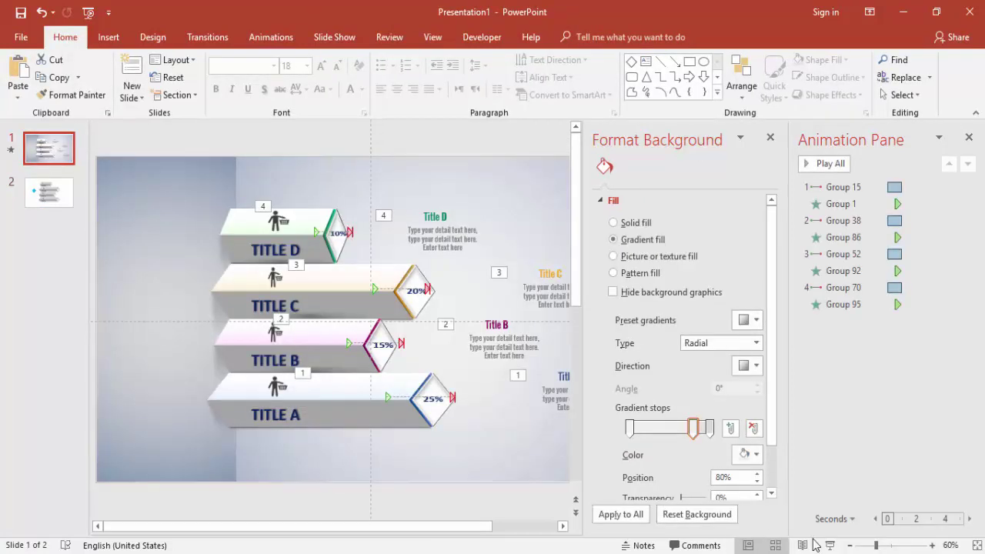
# Preview the slide show to check the animation, then return to editing slide 2.
pyautogui.click(829, 545)
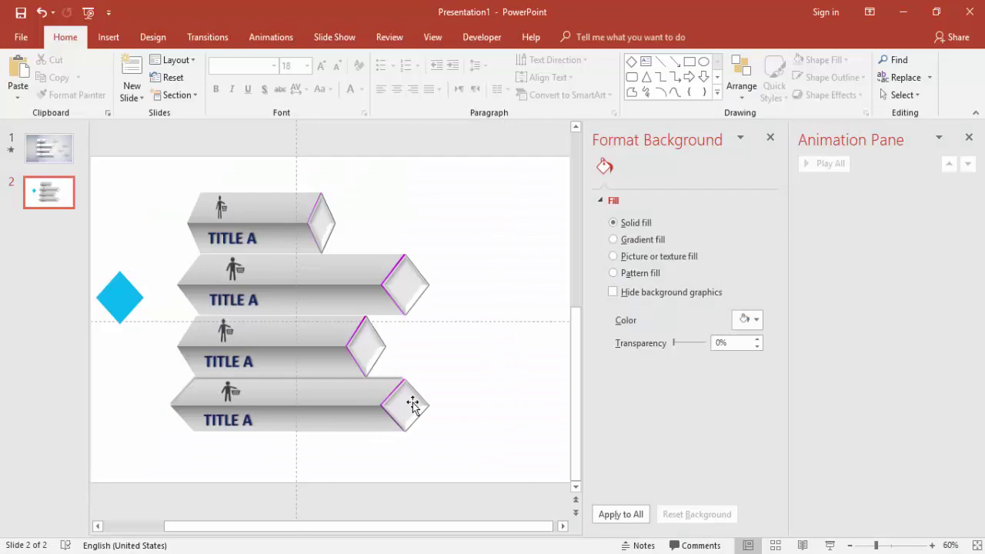
# Ungroup the bottom banner into its separate pieces.
pyautogui.click(408, 404)
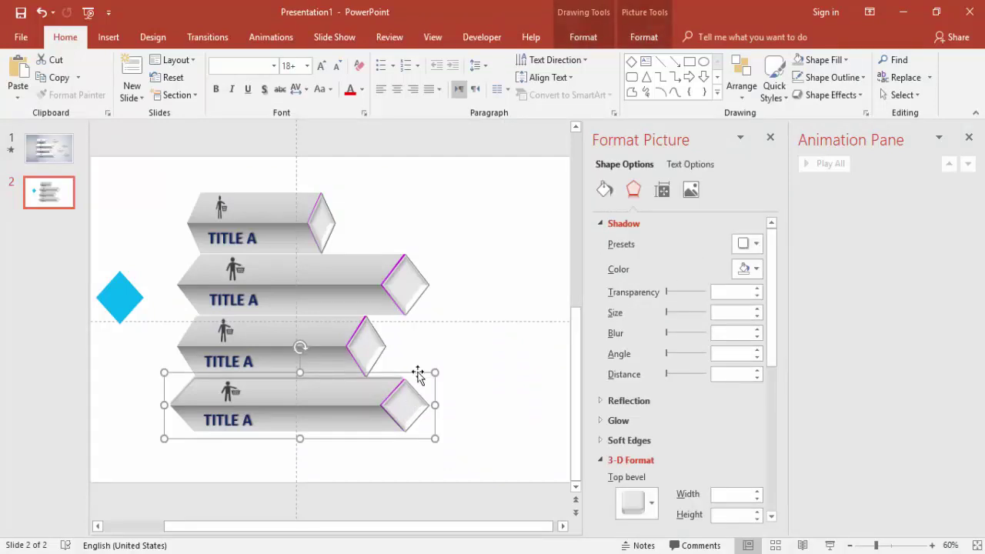
pyautogui.rightClick(418, 374)
pyautogui.moveTo(507, 229)
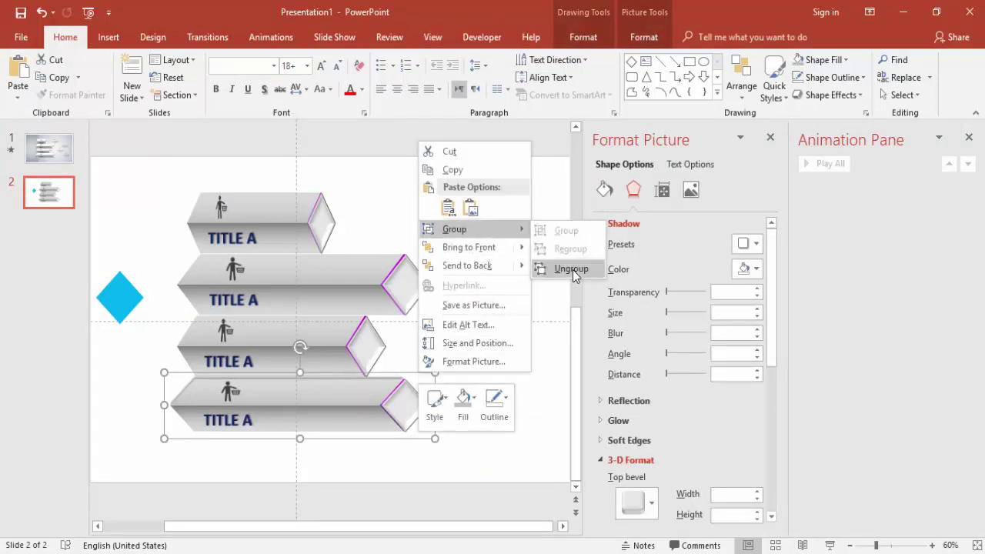
pyautogui.click(573, 268)
pyautogui.click(470, 374)
# Give the bottom banner's diamond-ended right section a Lines motion path.
pyautogui.click(417, 402)
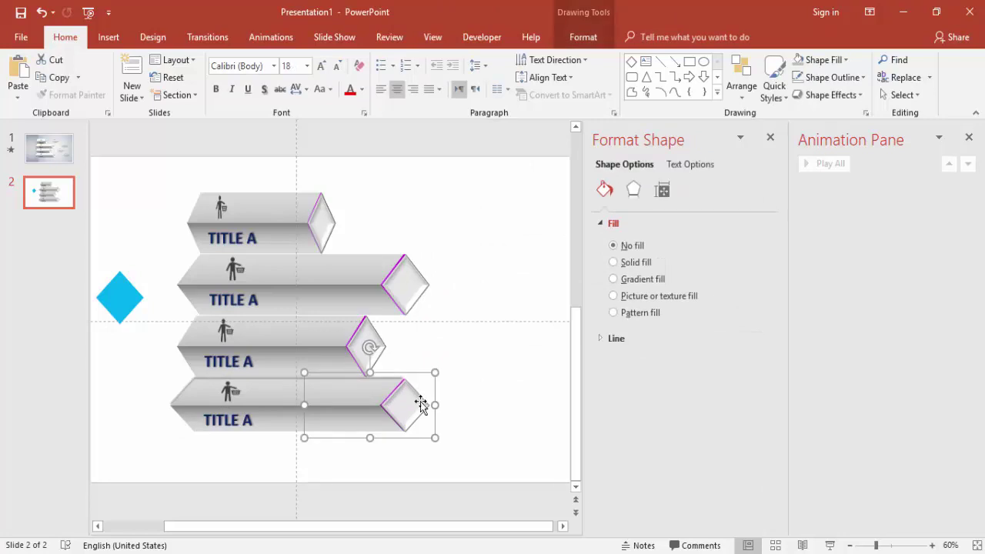
pyautogui.click(278, 38)
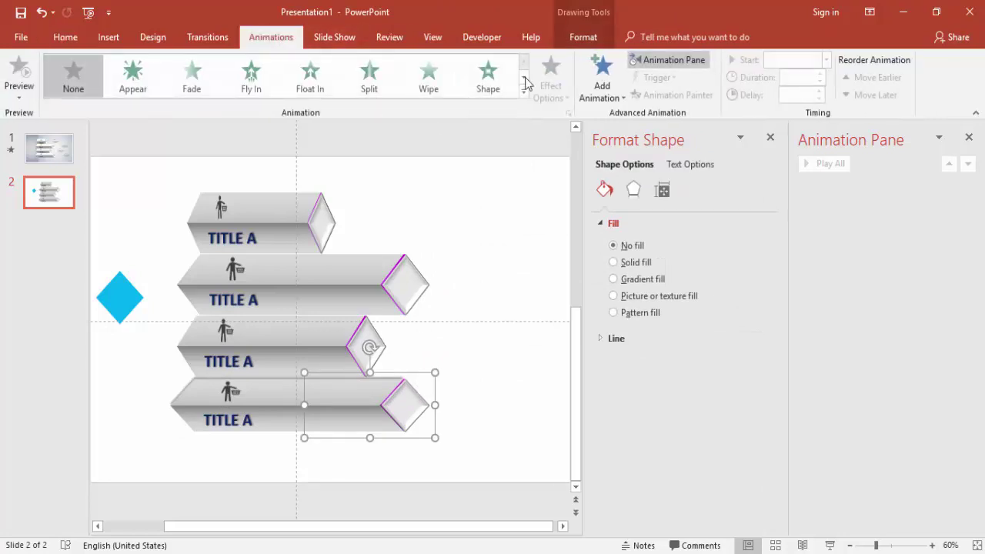
pyautogui.click(597, 86)
pyautogui.scroll(-5, 883, 278)
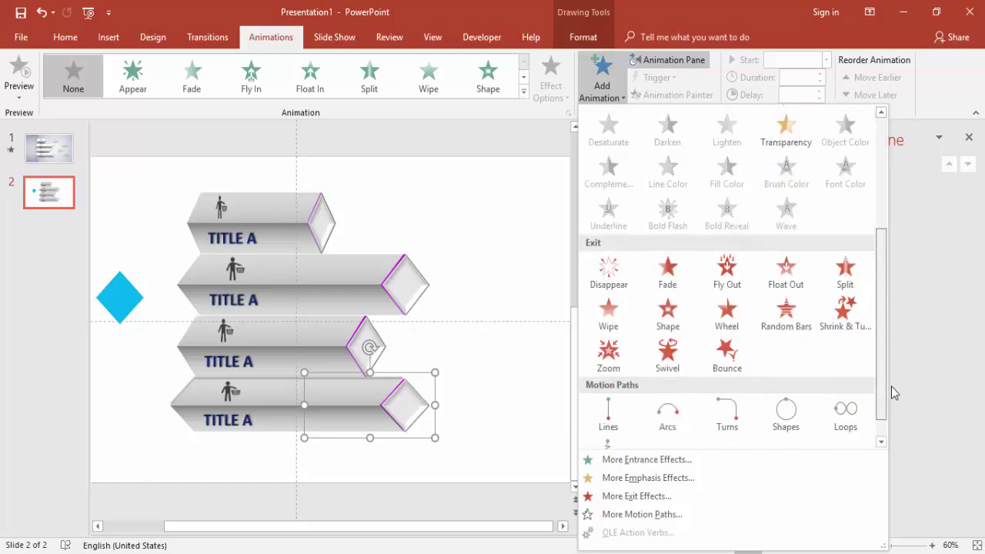
pyautogui.click(607, 408)
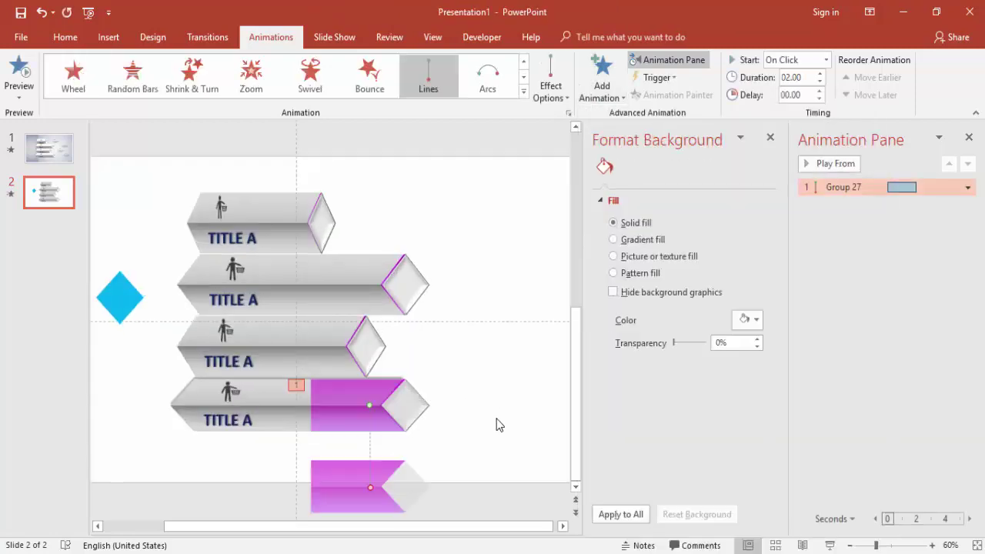
# Point the Lines path to the right and drag its end point to shorten it.
pyautogui.click(381, 383)
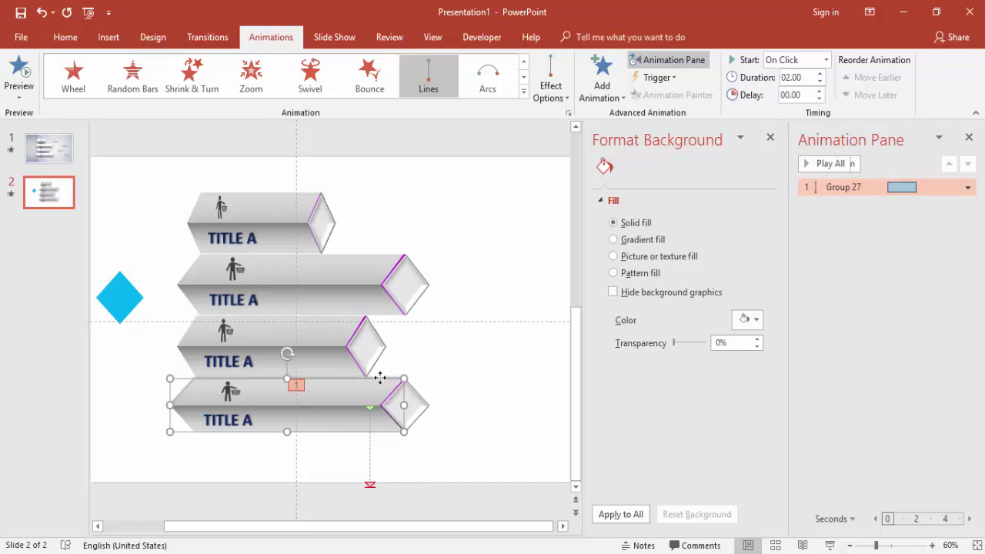
pyautogui.click(550, 87)
pyautogui.click(576, 172)
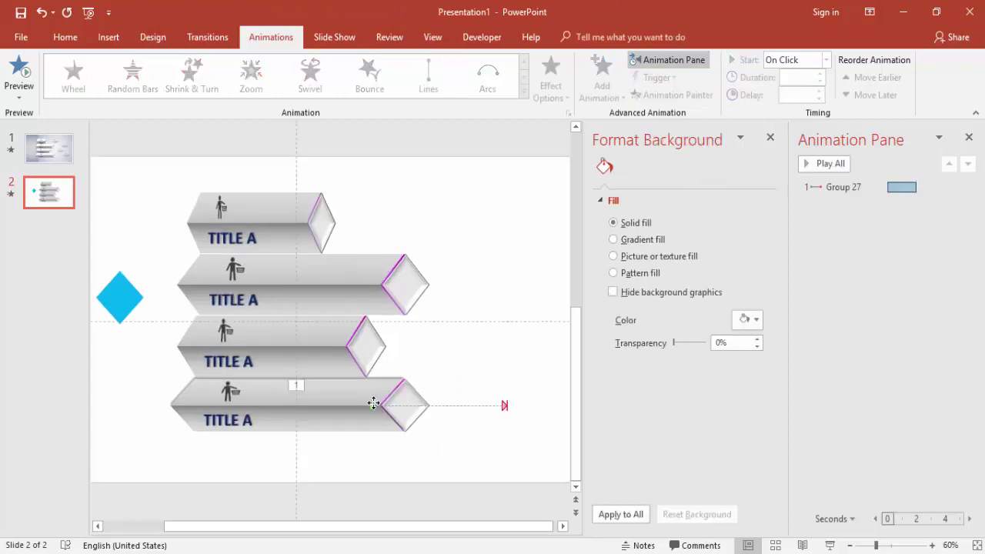
pyautogui.click(514, 401)
pyautogui.moveTo(509, 405); pyautogui.dragTo(442, 447)
pyautogui.click(373, 341)
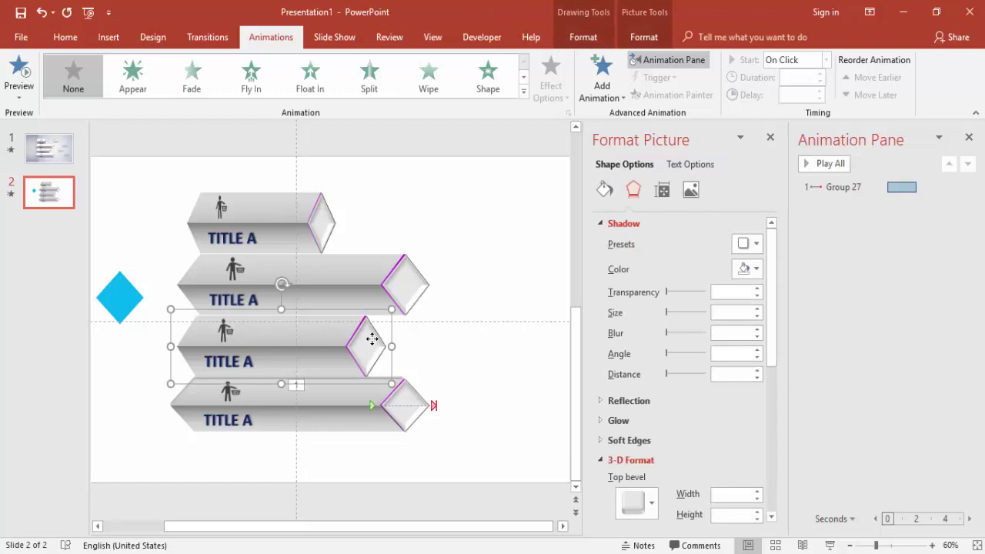
# Ungroup the third bar and give its end piece a Lines motion path.
pyautogui.rightClick(377, 311)
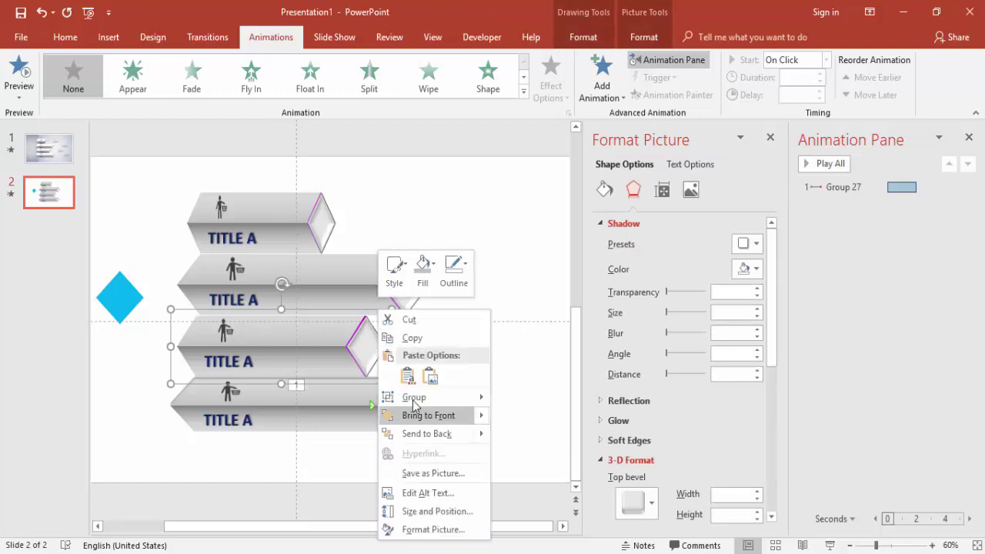
pyautogui.moveTo(431, 397)
pyautogui.click(522, 437)
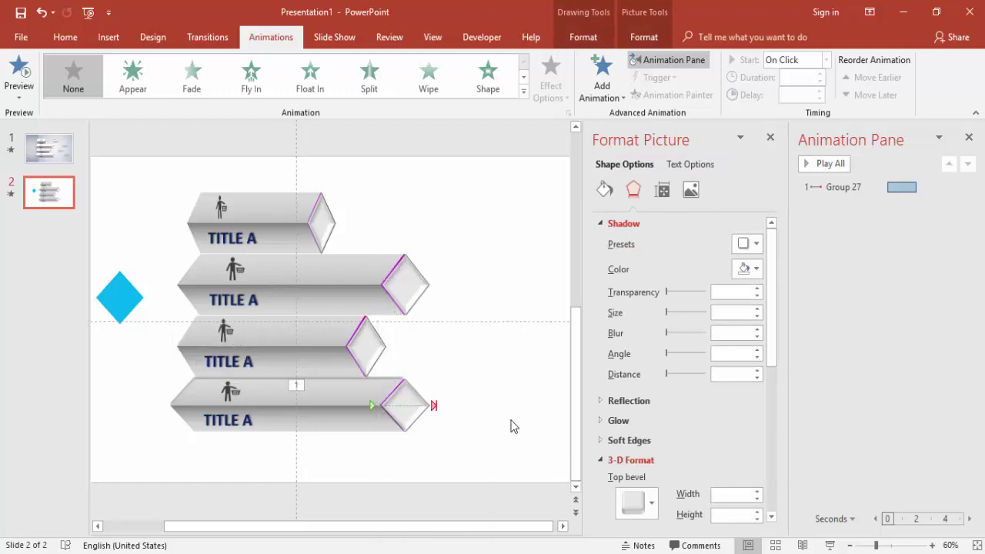
pyautogui.click(368, 341)
pyautogui.click(607, 98)
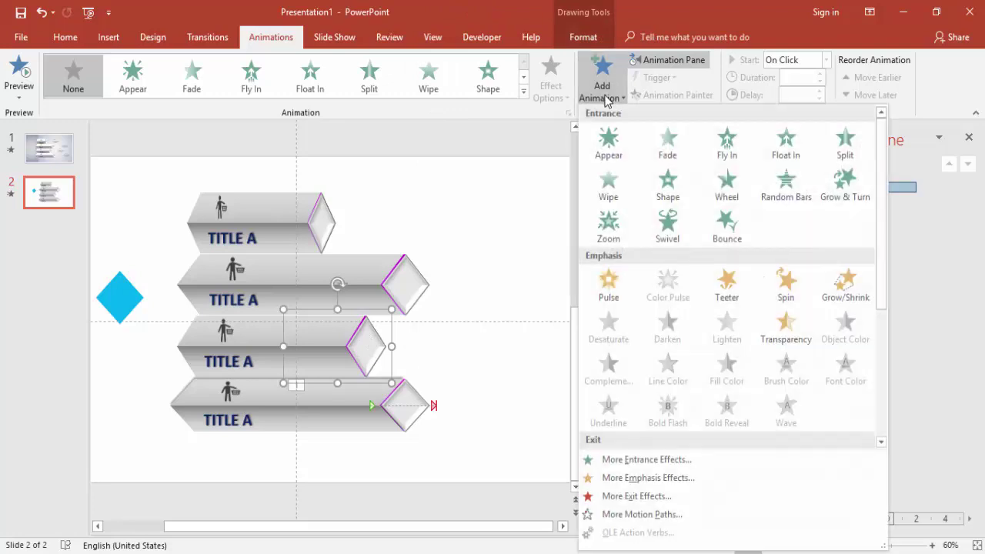
pyautogui.scroll(-5, 660, 410)
pyautogui.click(608, 397)
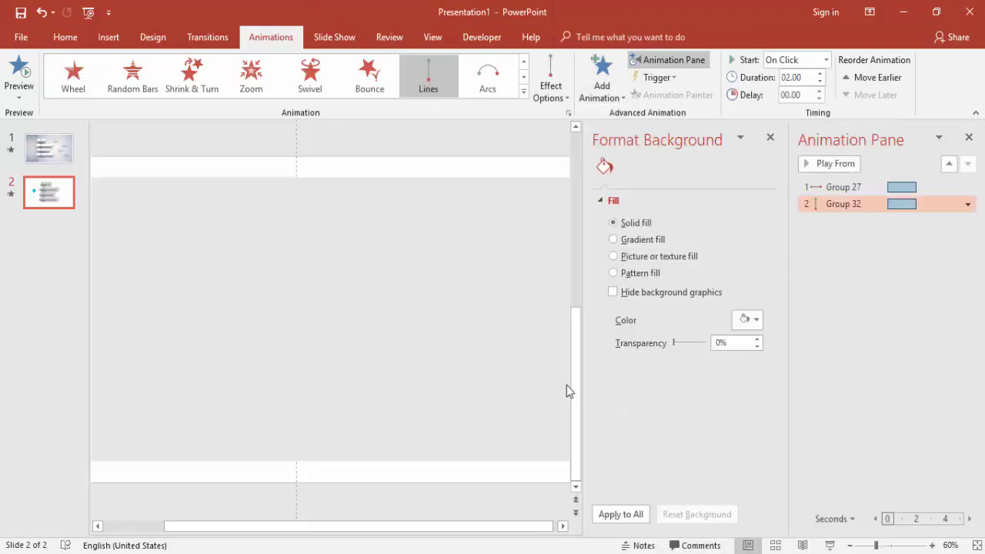
# Set the end piece's path direction to Left and shorten the path.
pyautogui.click(551, 91)
pyautogui.click(577, 174)
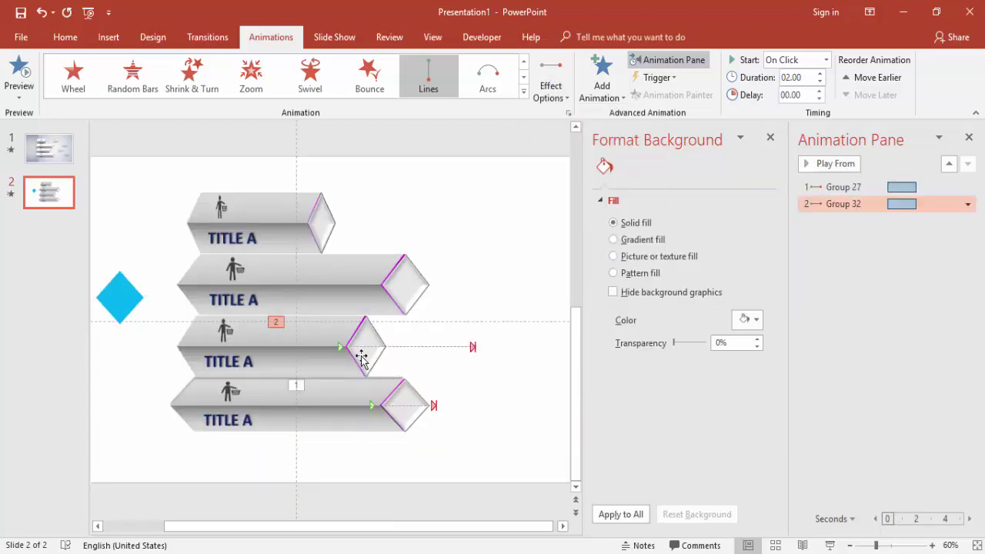
pyautogui.click(345, 346)
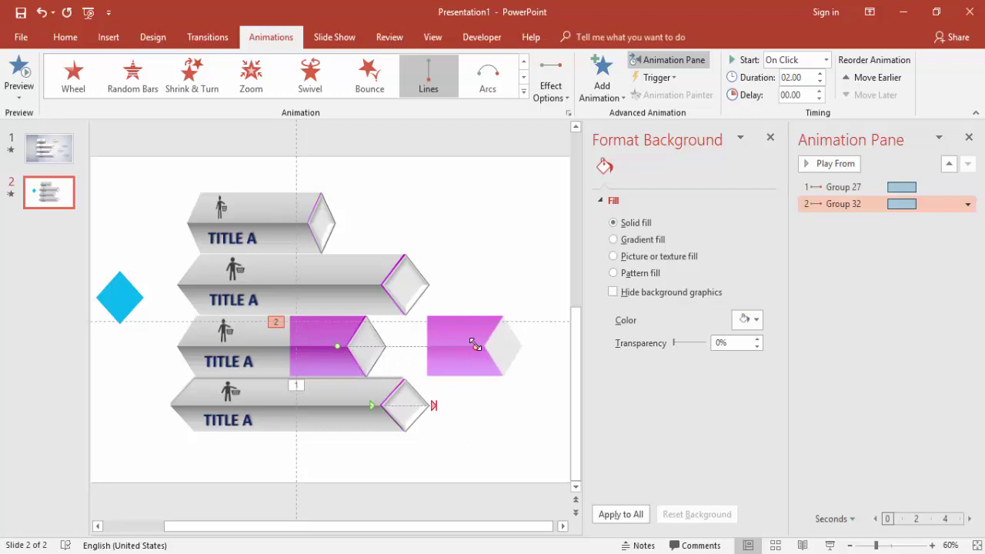
pyautogui.moveTo(475, 345); pyautogui.dragTo(384, 348)
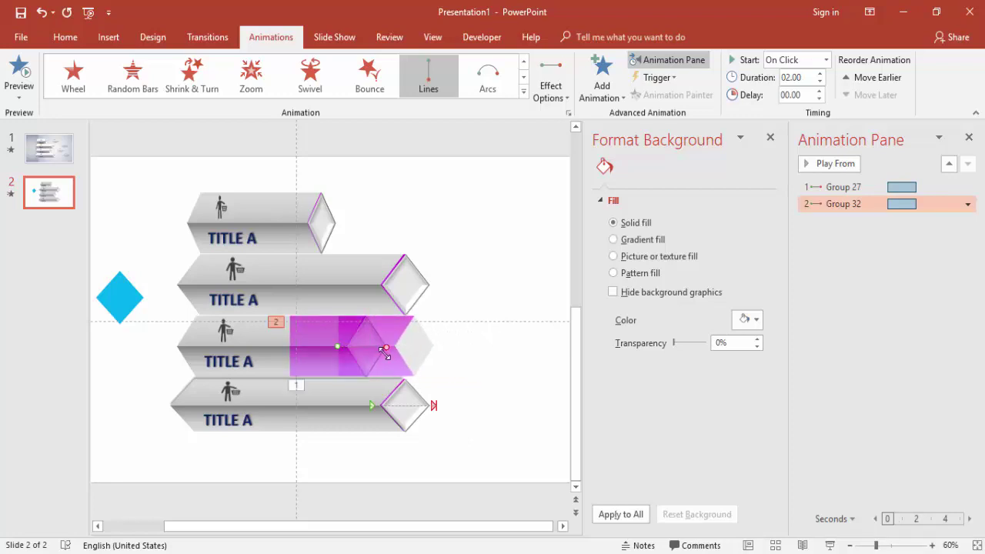
pyautogui.click(414, 472)
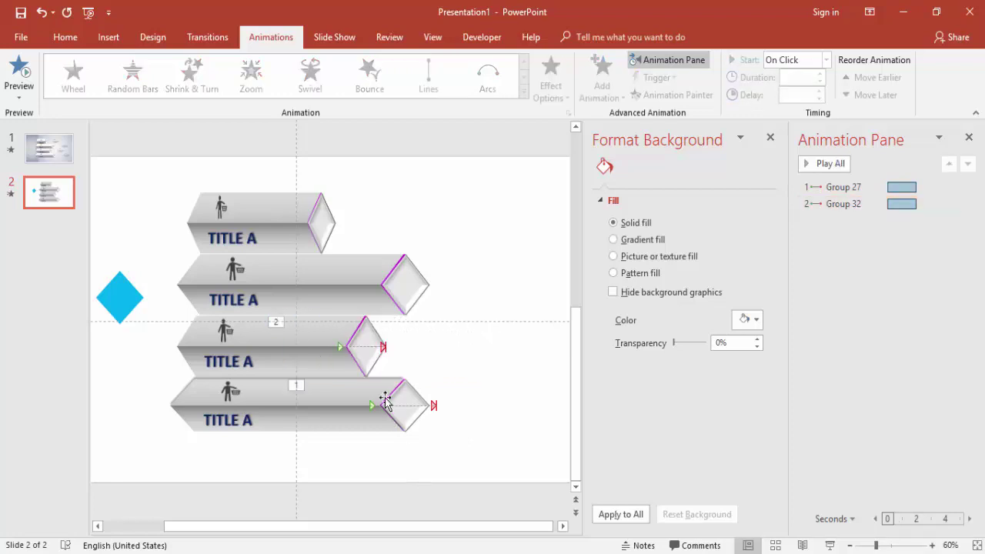
pyautogui.click(368, 332)
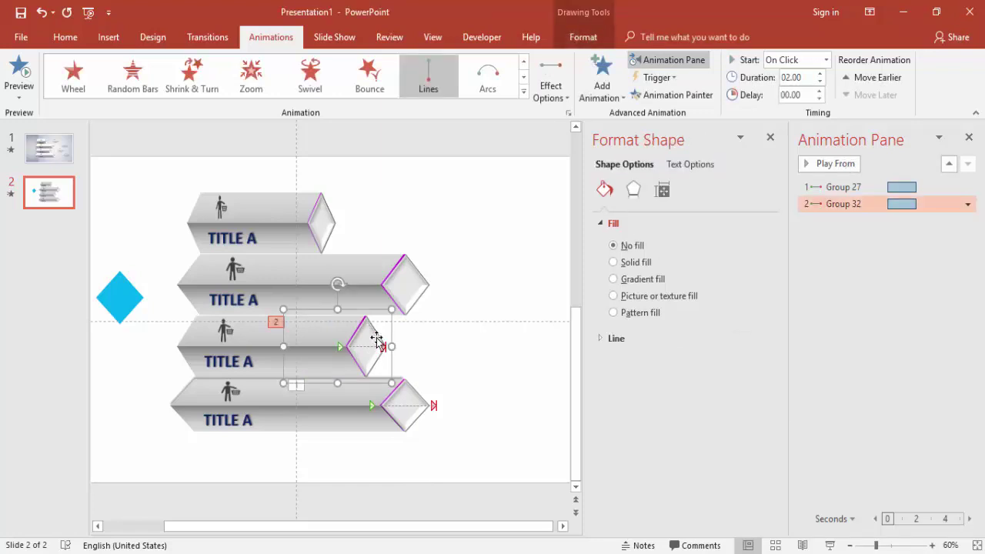
pyautogui.click(452, 350)
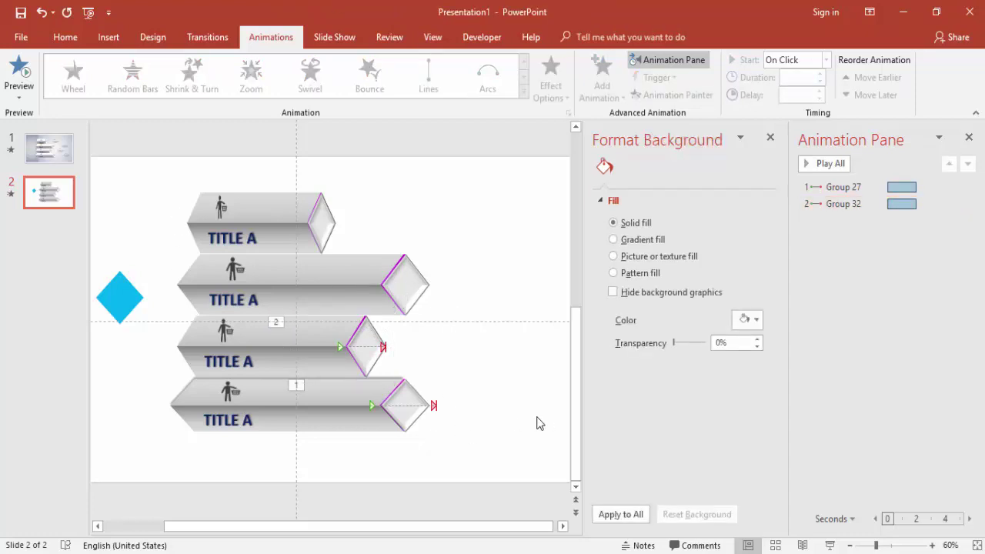
# Add a text box right of the bars reading 'Title A' and 'Type your description here'.
pyautogui.click(109, 37)
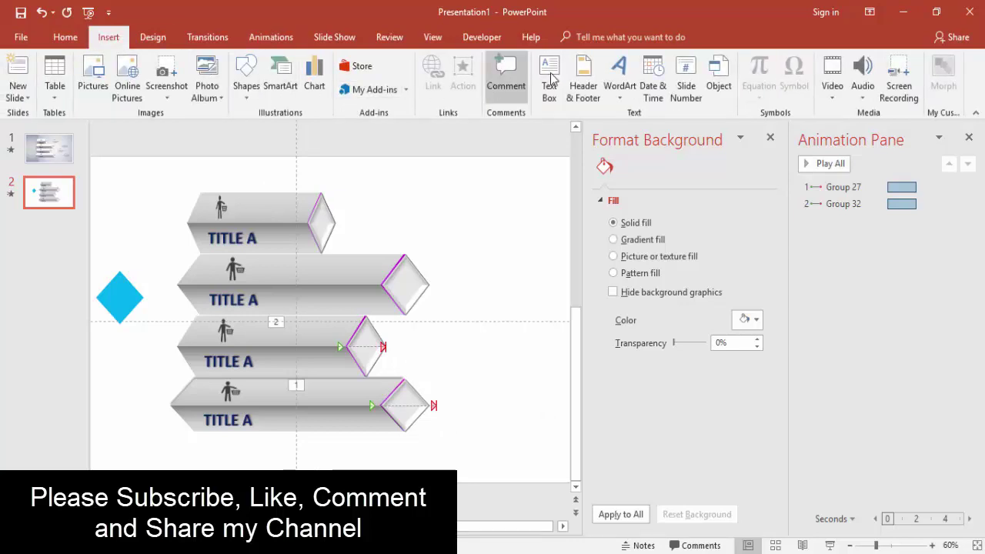
pyautogui.click(549, 75)
pyautogui.click(502, 359)
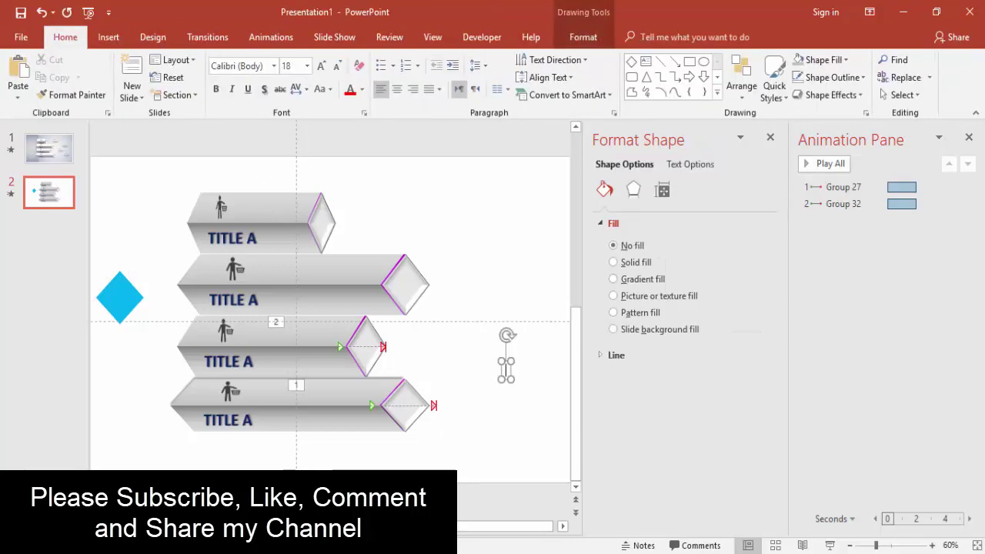
pyautogui.write('Title')
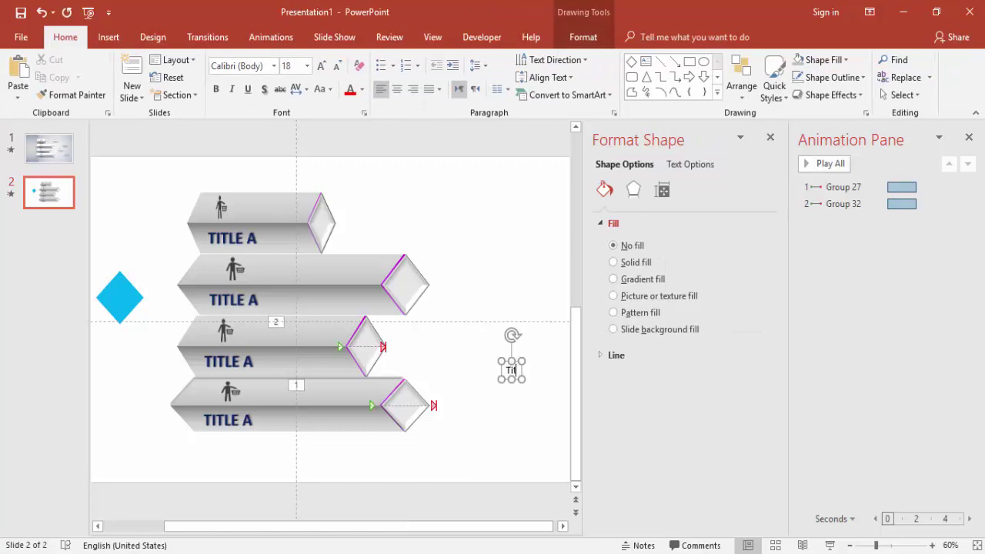
pyautogui.write(' A')
pyautogui.press('Return')
pyautogui.write('Type your description he')
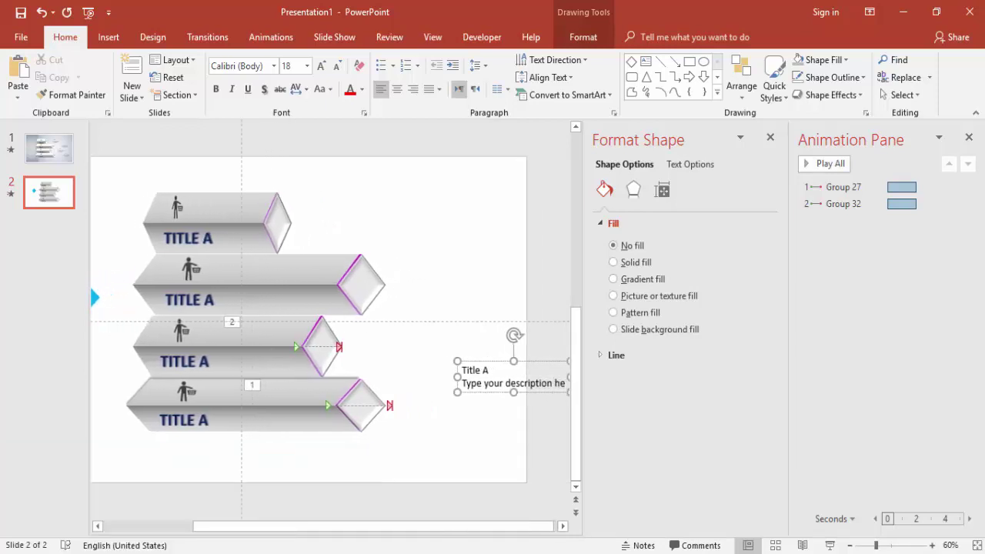
pyautogui.write('re')
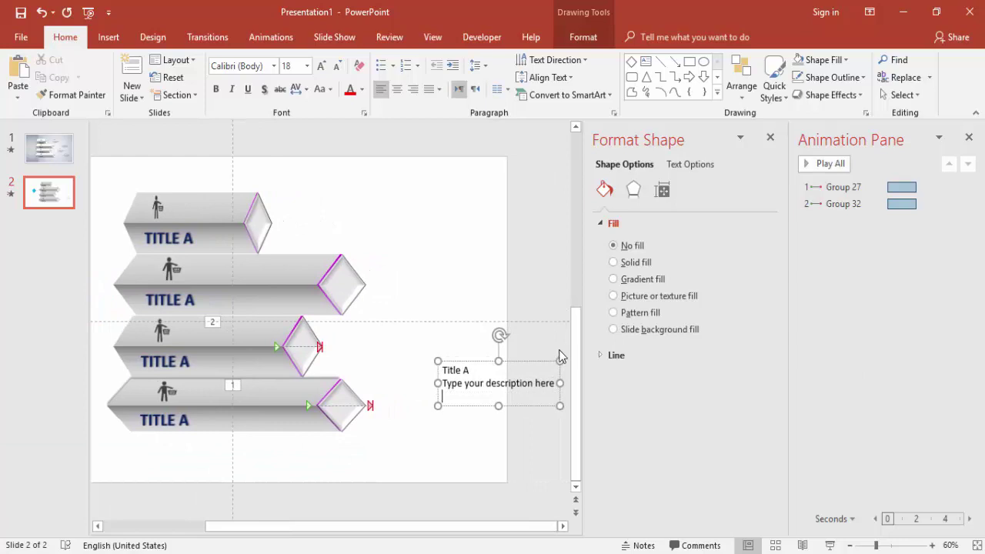
# Narrow the text box, centre the text at 16 pt, and move it beside the bottom bar.
pyautogui.moveTo(559, 382); pyautogui.dragTo(508, 385)
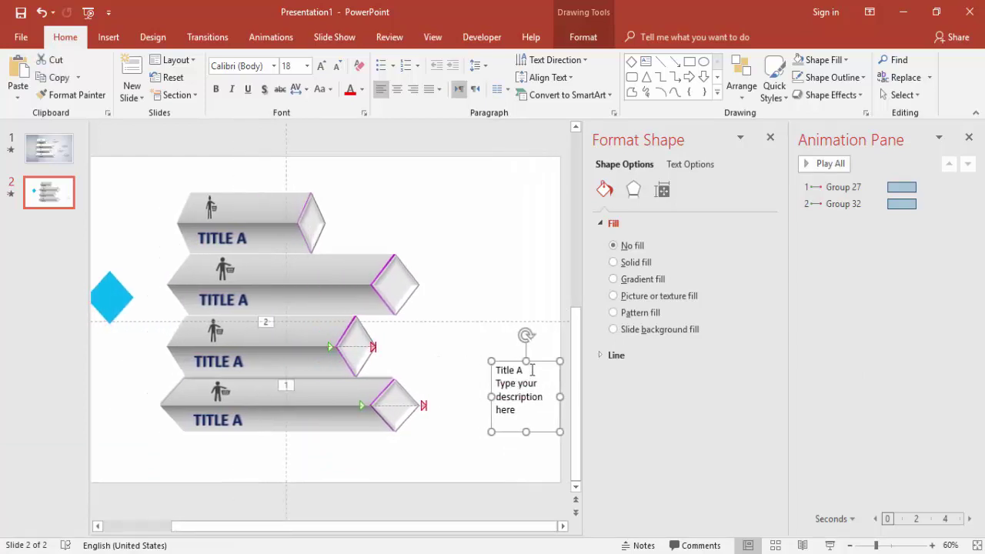
pyautogui.click(397, 89)
pyautogui.click(336, 66)
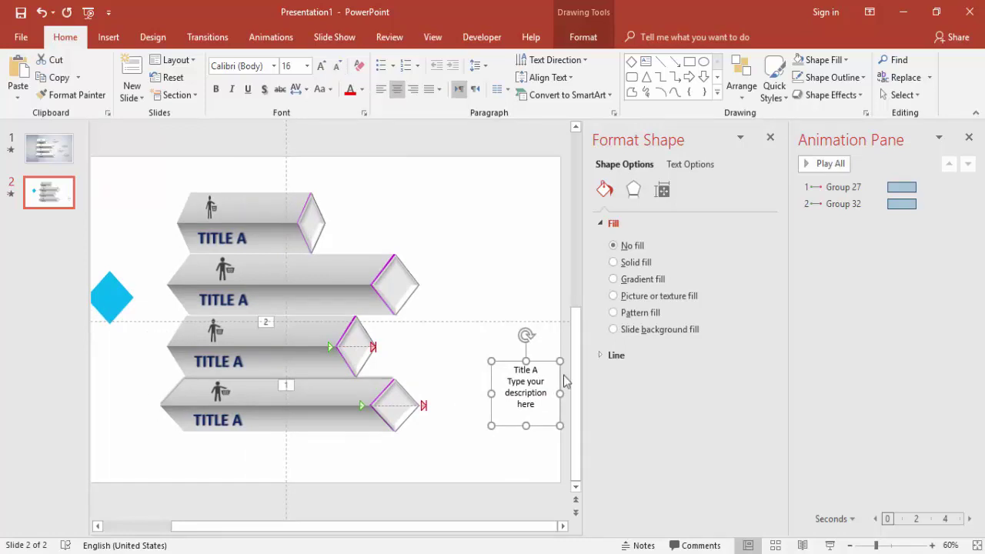
pyautogui.moveTo(532, 365); pyautogui.dragTo(533, 377)
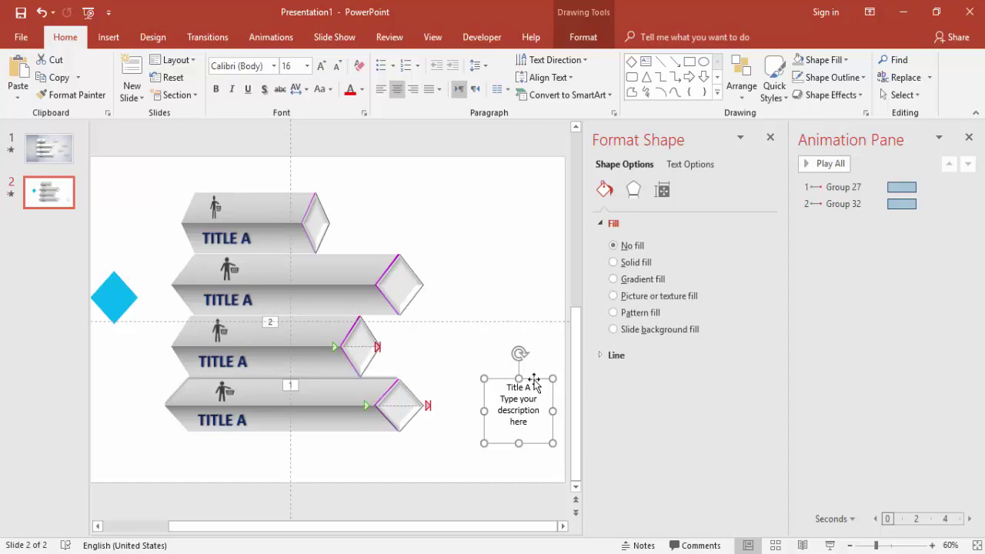
pyautogui.click(276, 37)
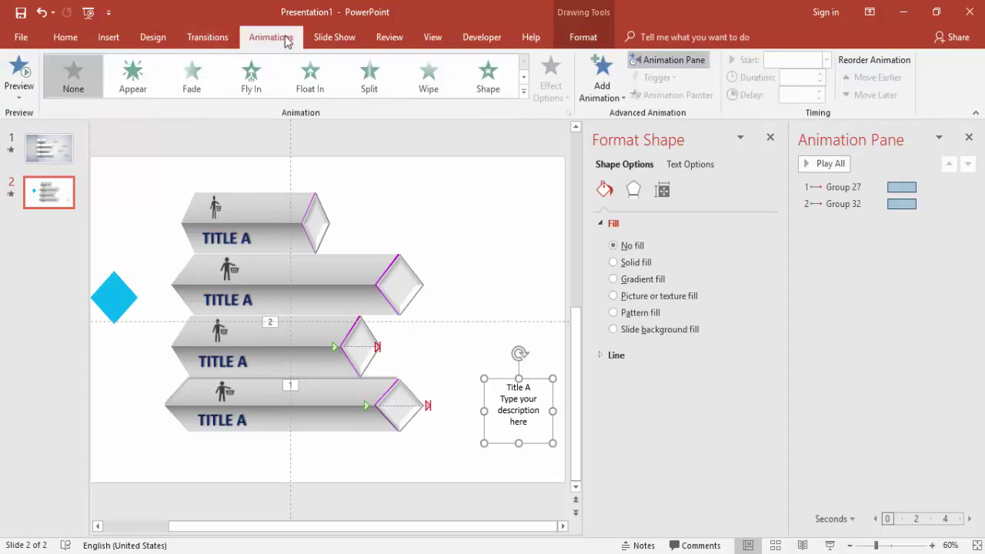
# Give the text box an Appear animation before Group 32, With Previous, 0.5 s delay.
pyautogui.click(133, 77)
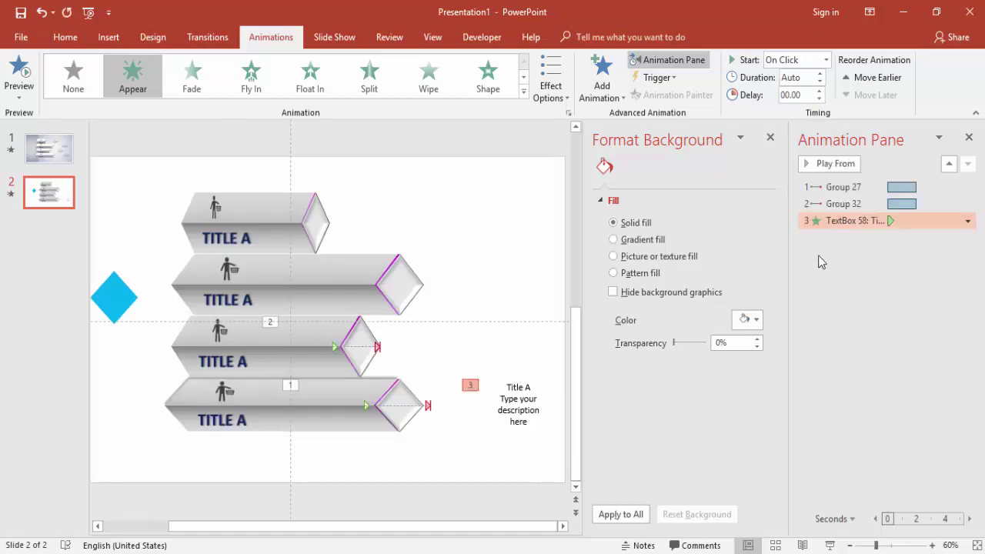
pyautogui.moveTo(835, 221); pyautogui.dragTo(848, 196)
pyautogui.click(826, 60)
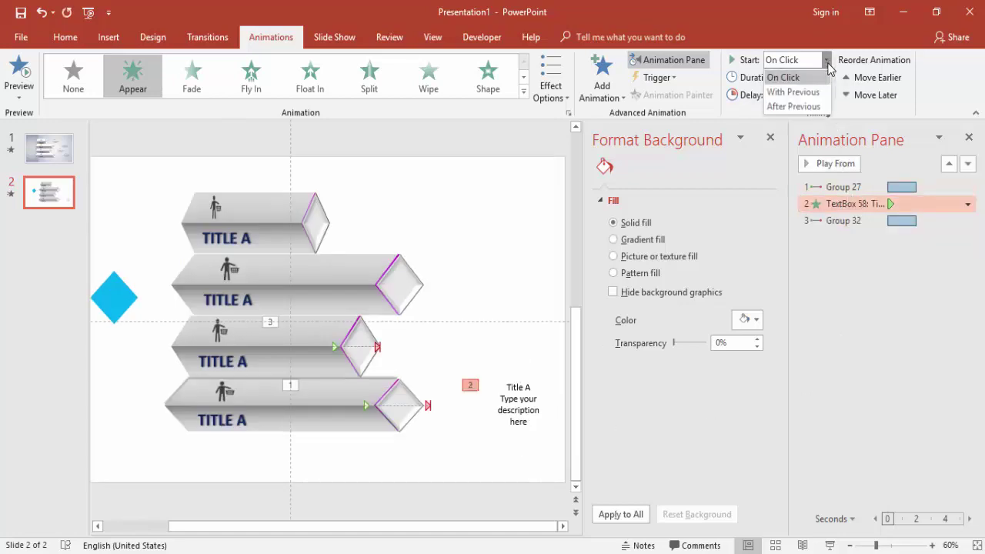
pyautogui.click(809, 102)
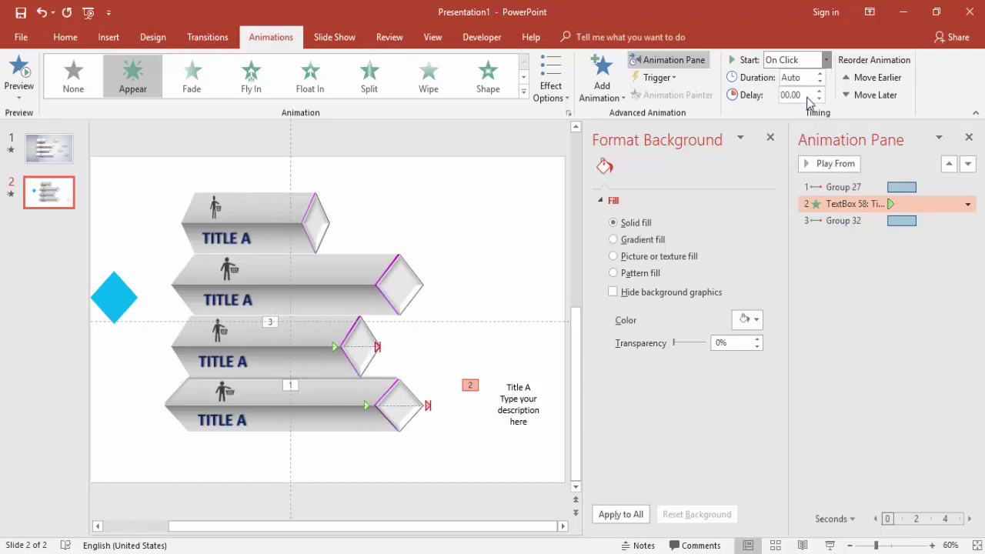
pyautogui.doubleClick(860, 204)
pyautogui.click(418, 190)
pyautogui.click(457, 225)
pyautogui.click(545, 387)
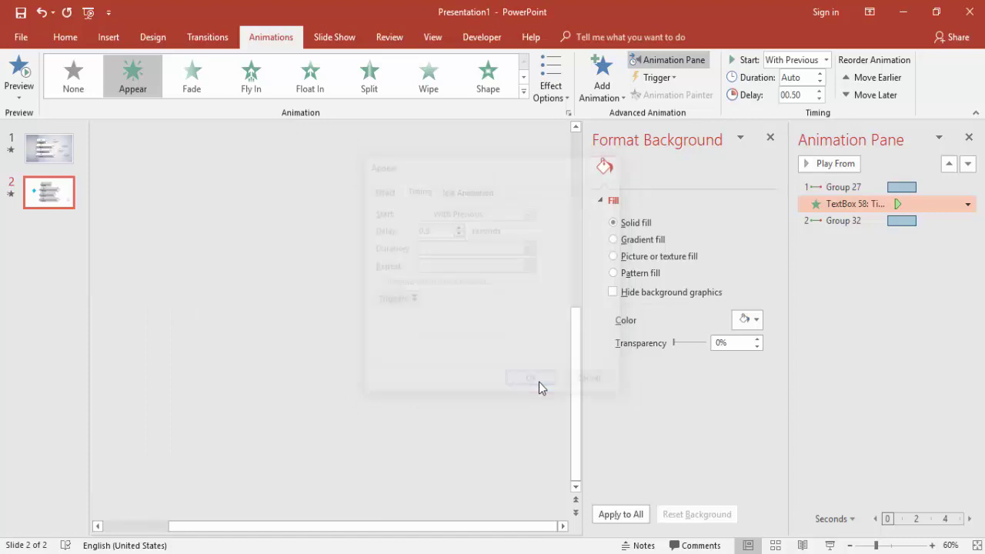
# Preview the slide show, then switch to slide 1.
pyautogui.click(830, 544)
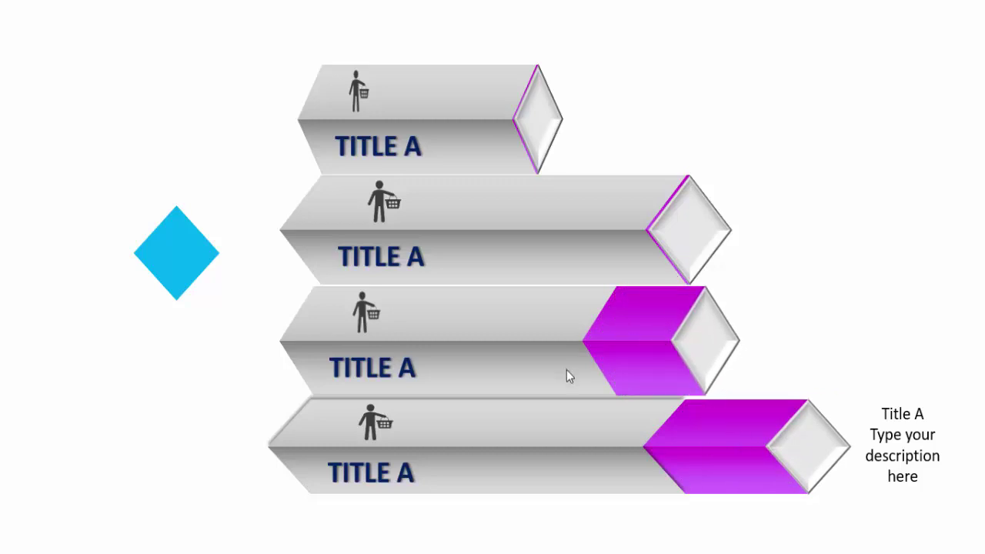
pyautogui.press('Escape')
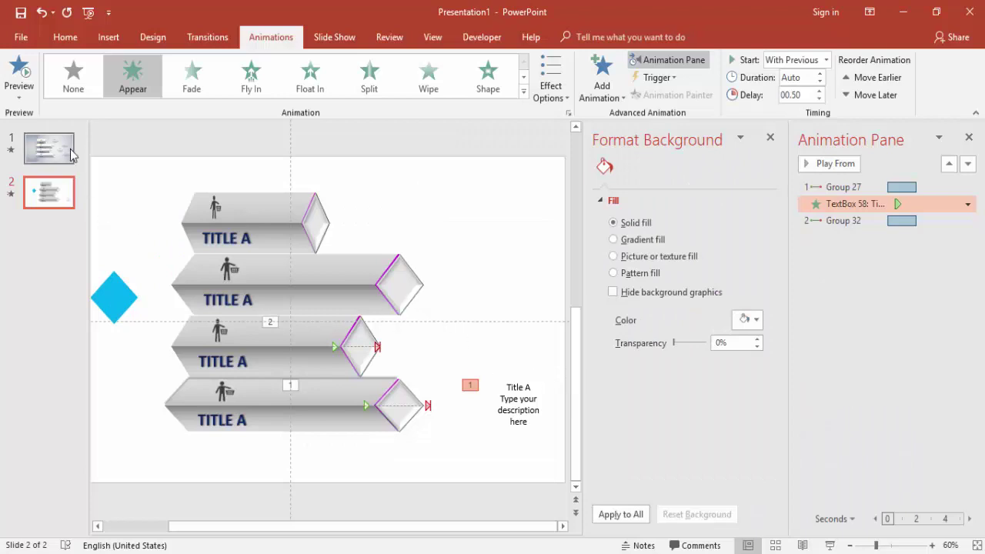
pyautogui.click(67, 154)
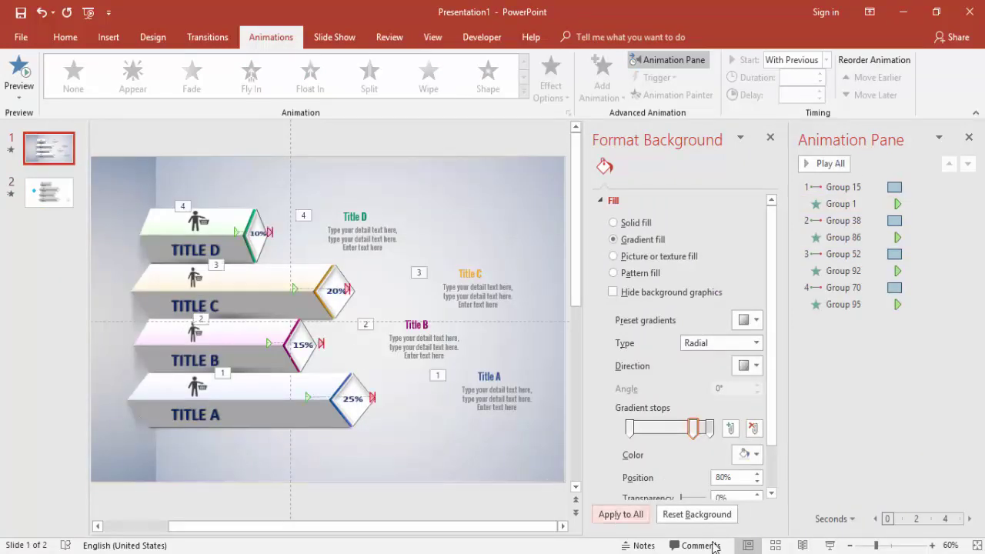